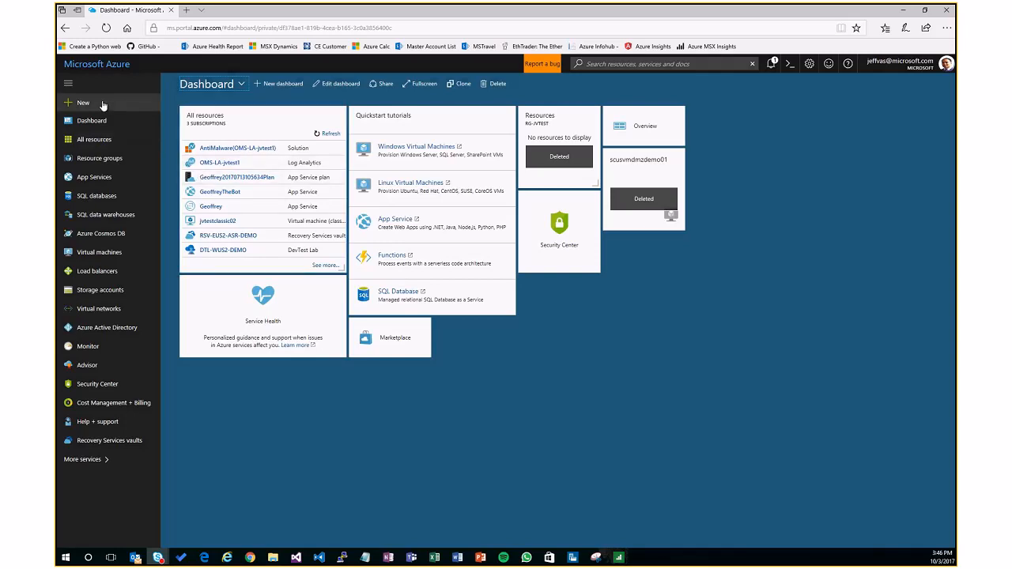
Search the Marketplace for "resource group", review the Microsoft Resource group description, and start creating one.
left_click(102, 105)
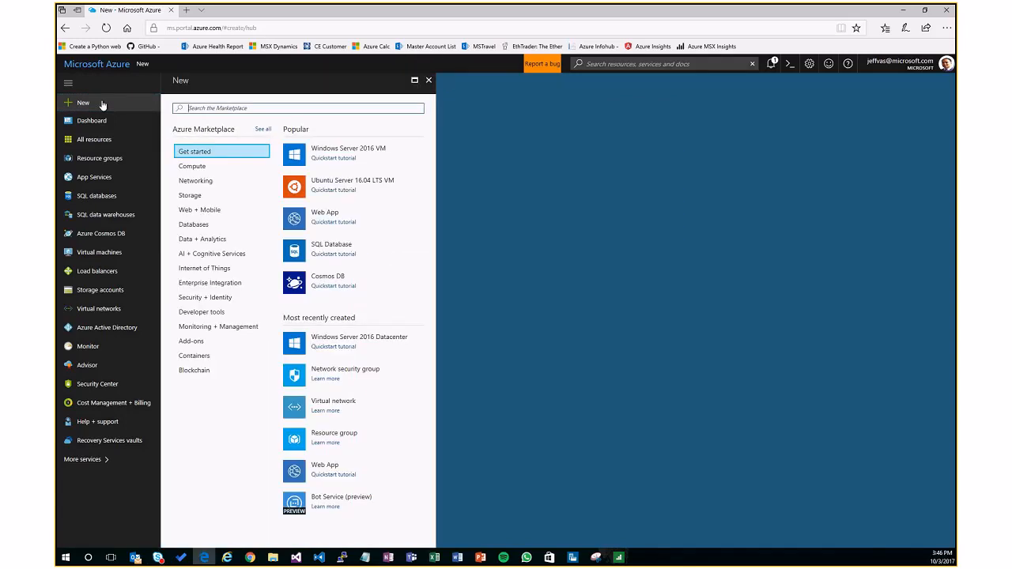
left_click(216, 107)
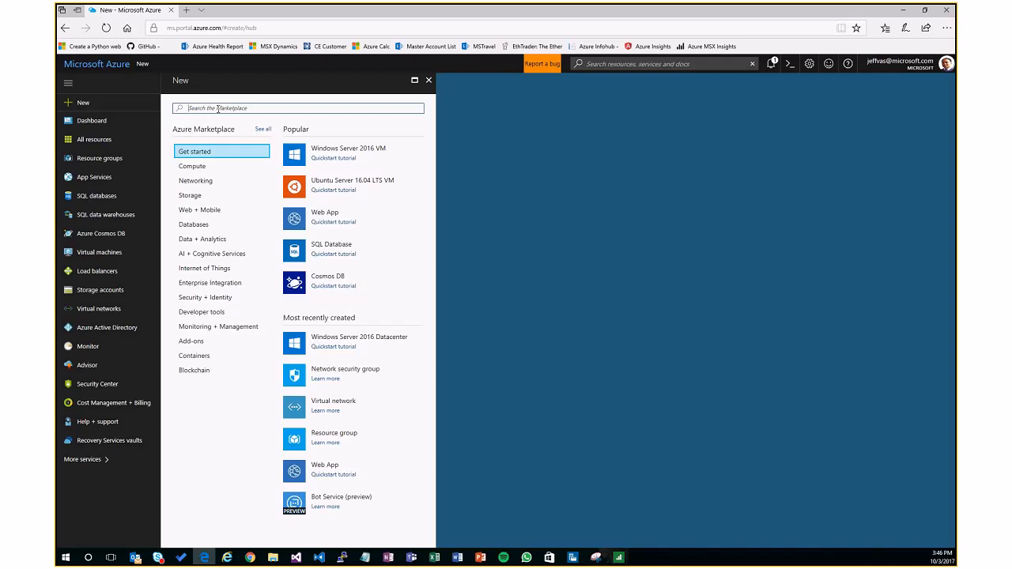
type("resource group")
key("Return")
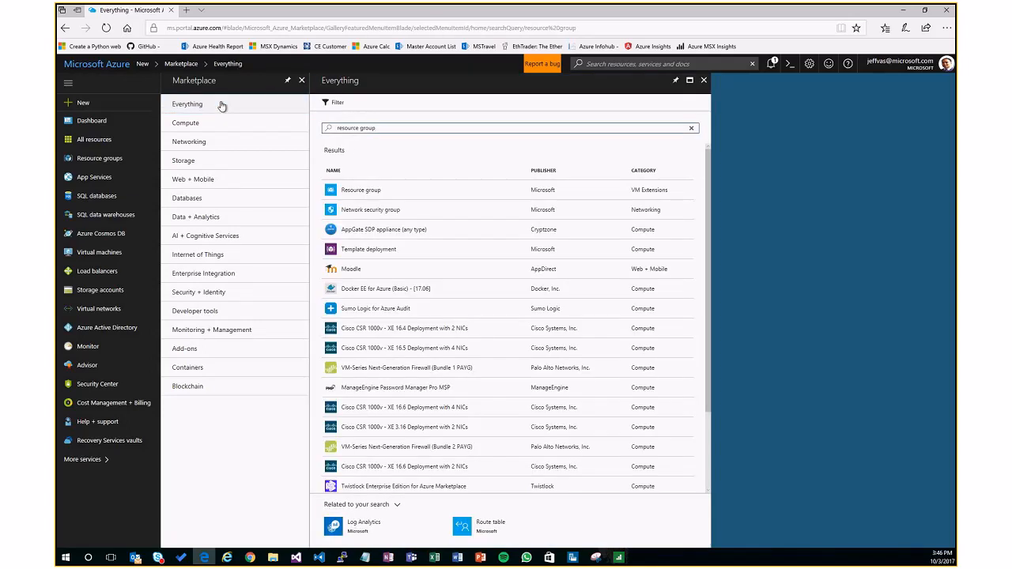
left_click(222, 106)
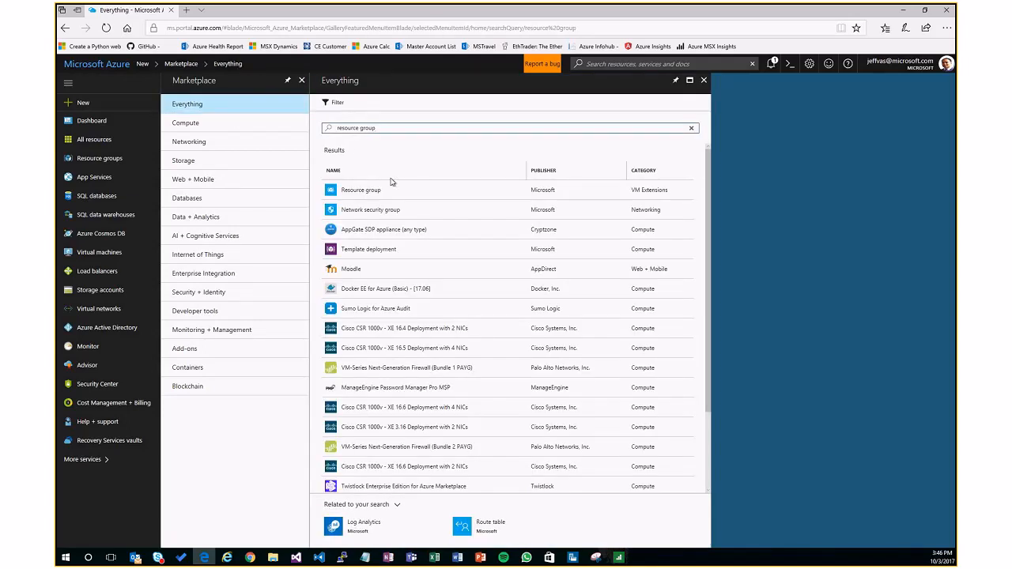
left_click(395, 192)
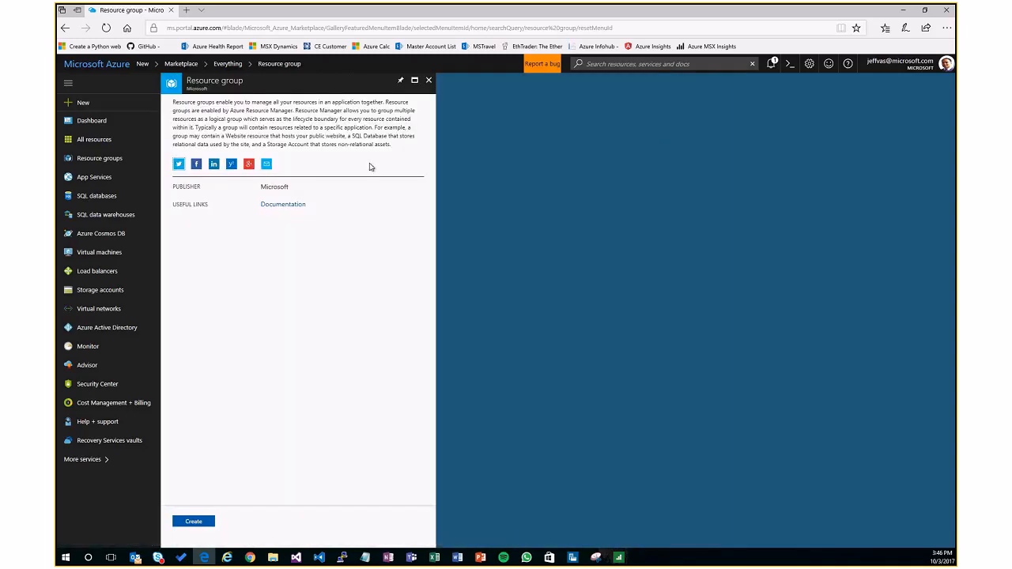
left_click_drag(393, 147, 172, 101)
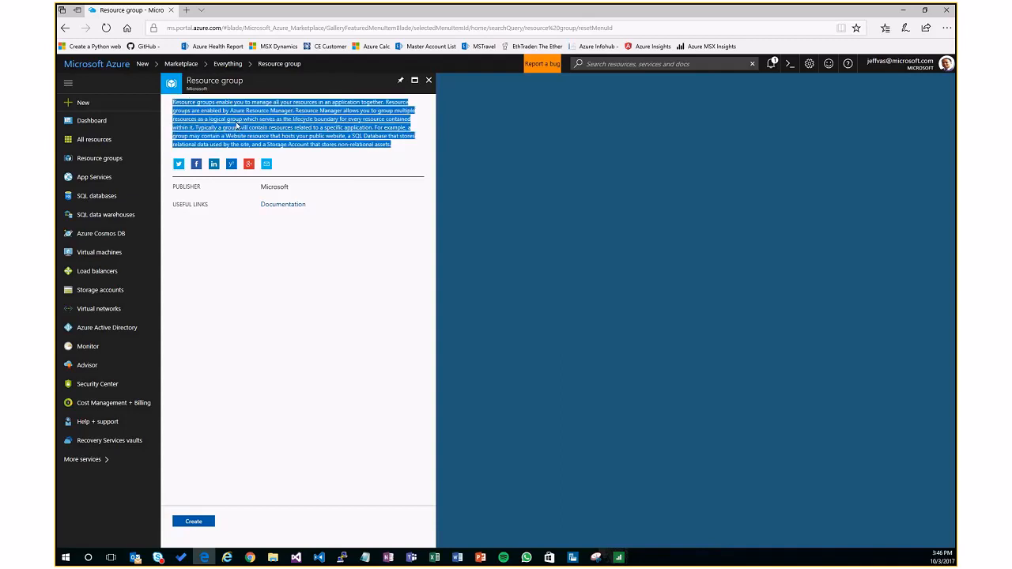
left_click(274, 262)
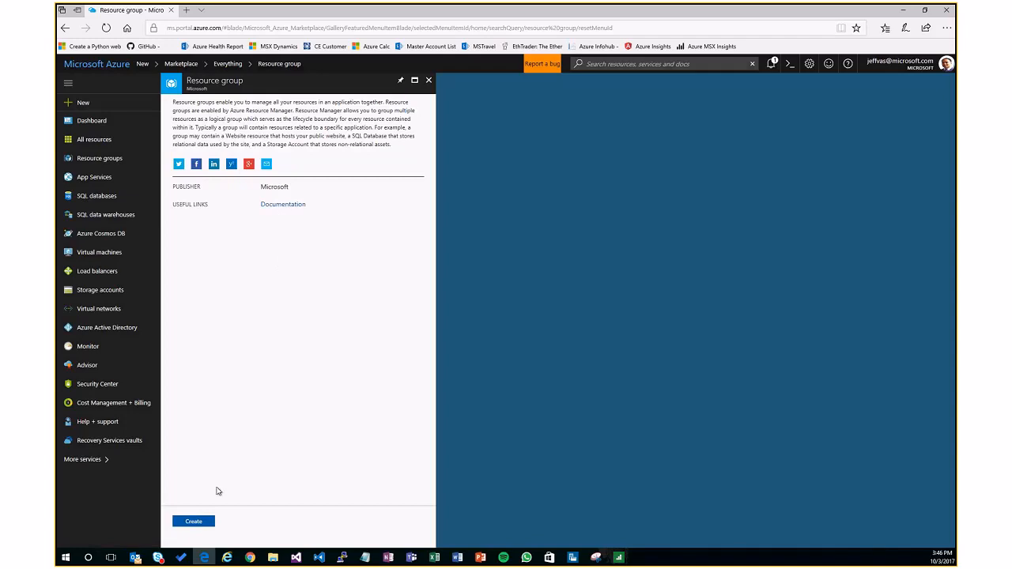
left_click(195, 523)
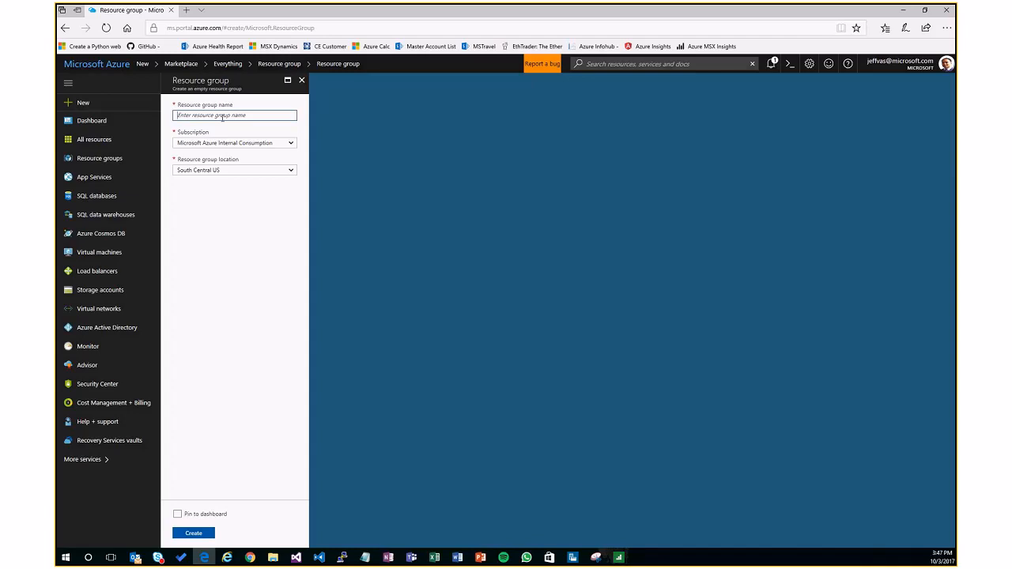
Create the resource group as scusrgdmzdemo in South Central US and open it.
left_click(222, 116)
type("scus")
type("dms")
type("demo")
left_click(213, 533)
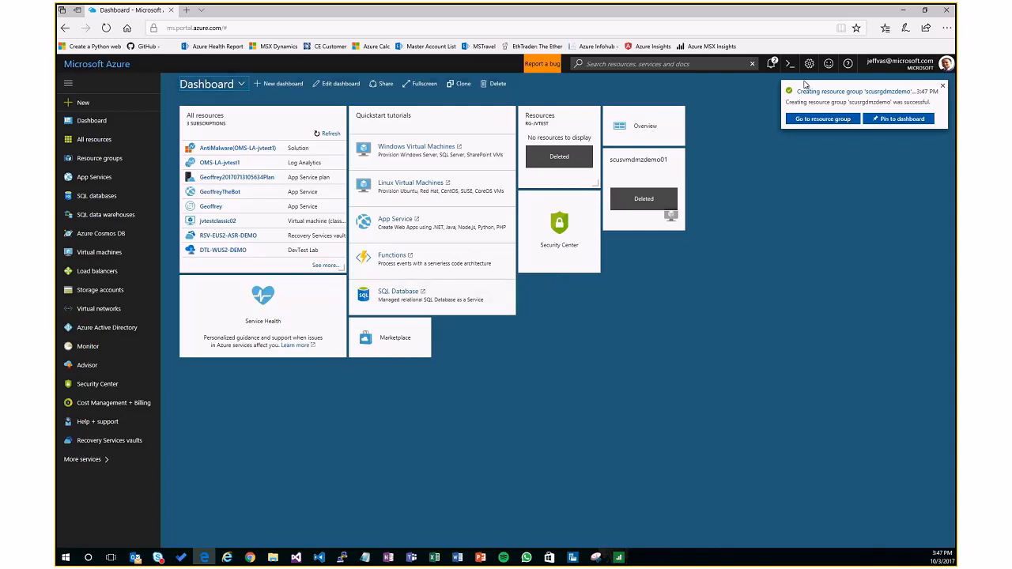
left_click(834, 125)
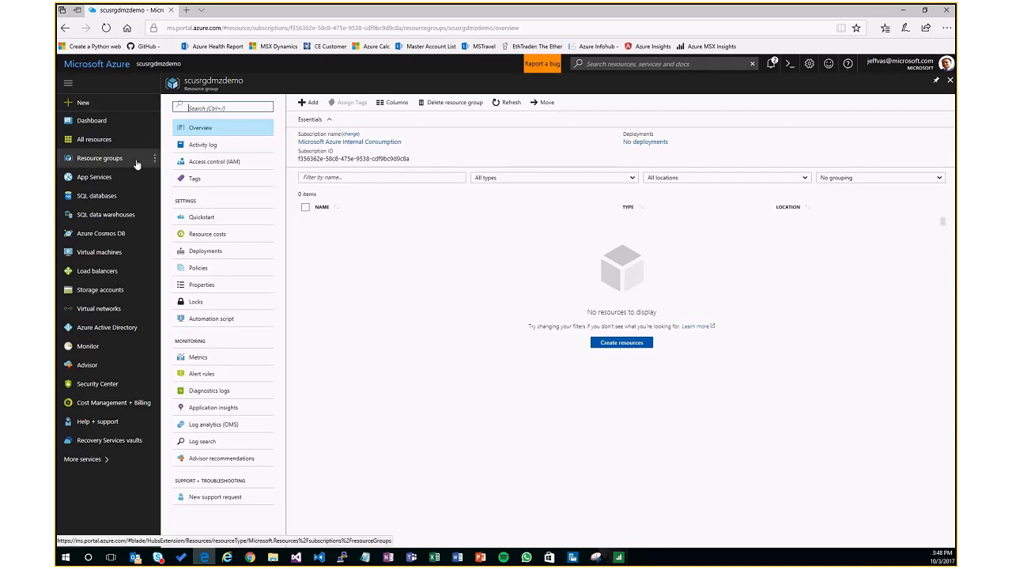
Start a new virtual network from the Marketplace and name it scusvnetdmzdemo01.
left_click(108, 105)
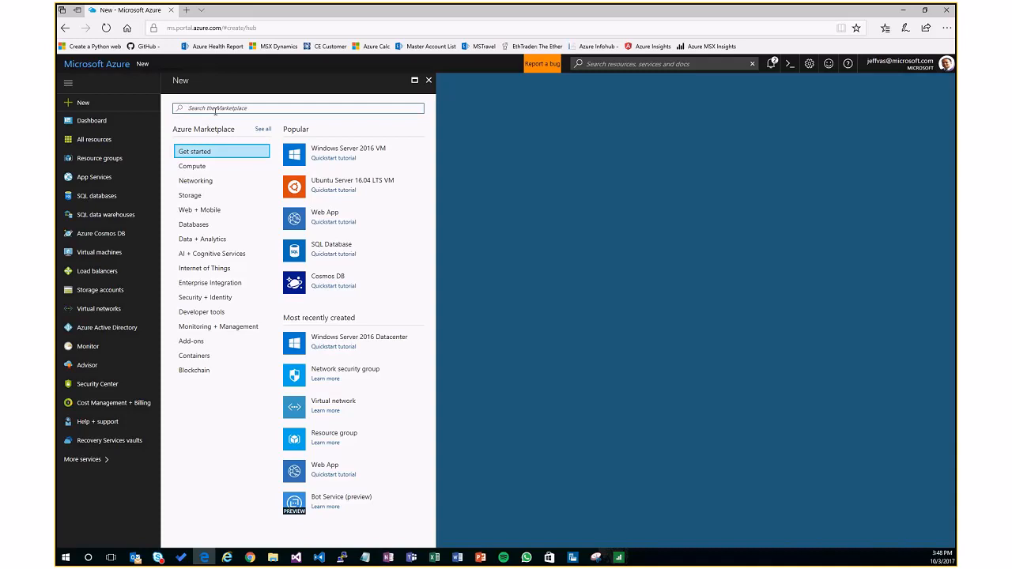
type("virtual network")
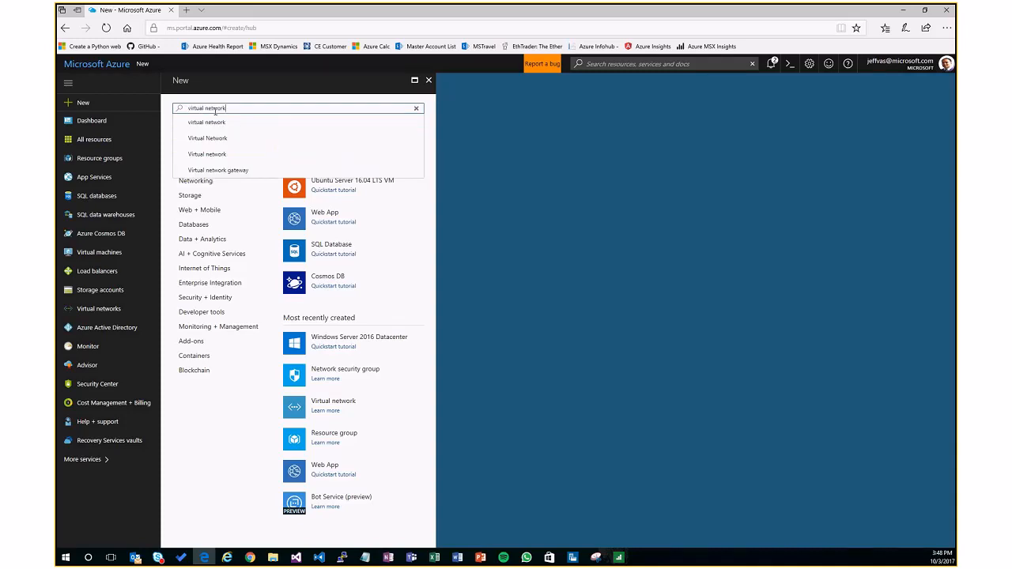
left_click(215, 122)
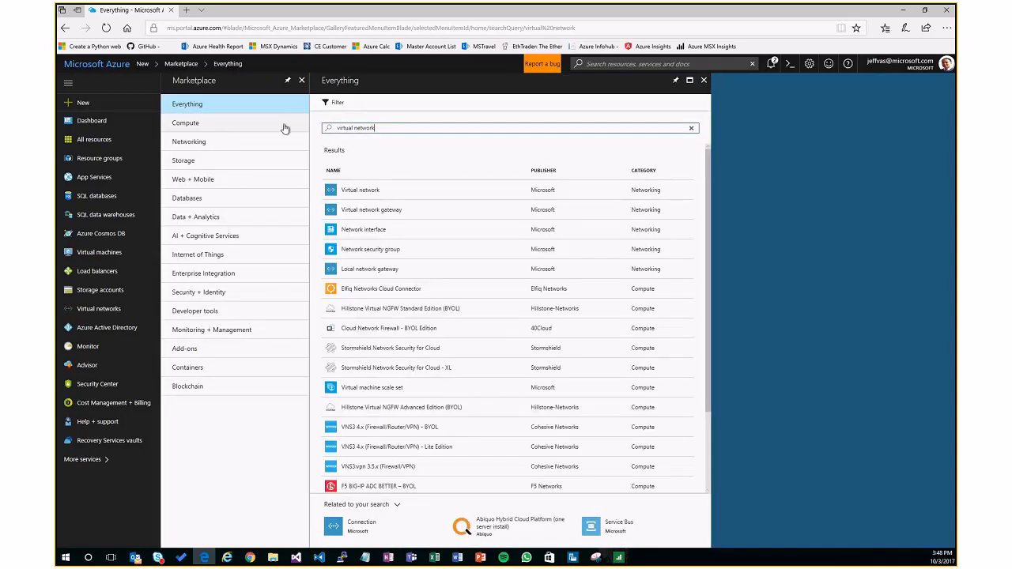
left_click(409, 194)
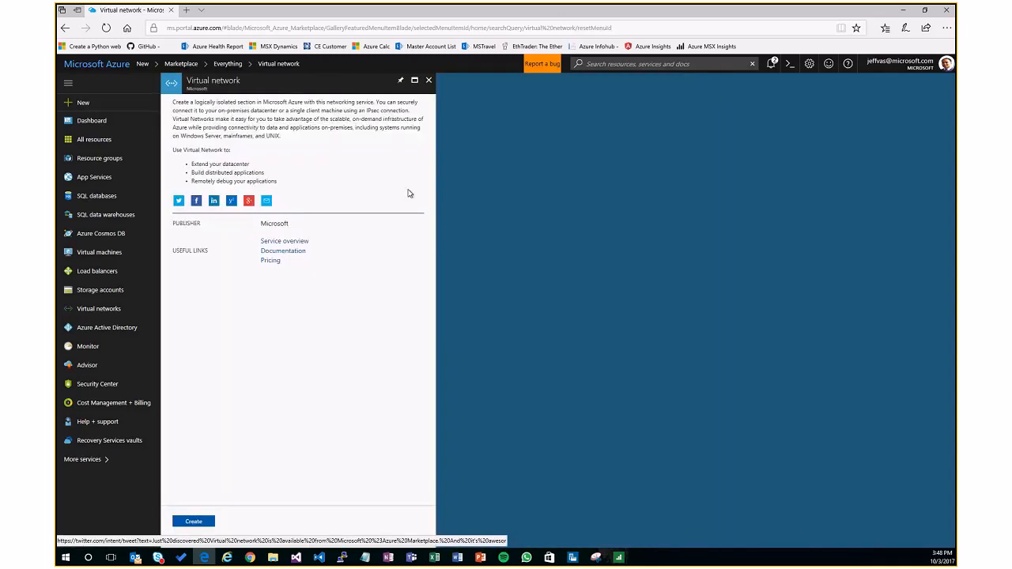
left_click(194, 522)
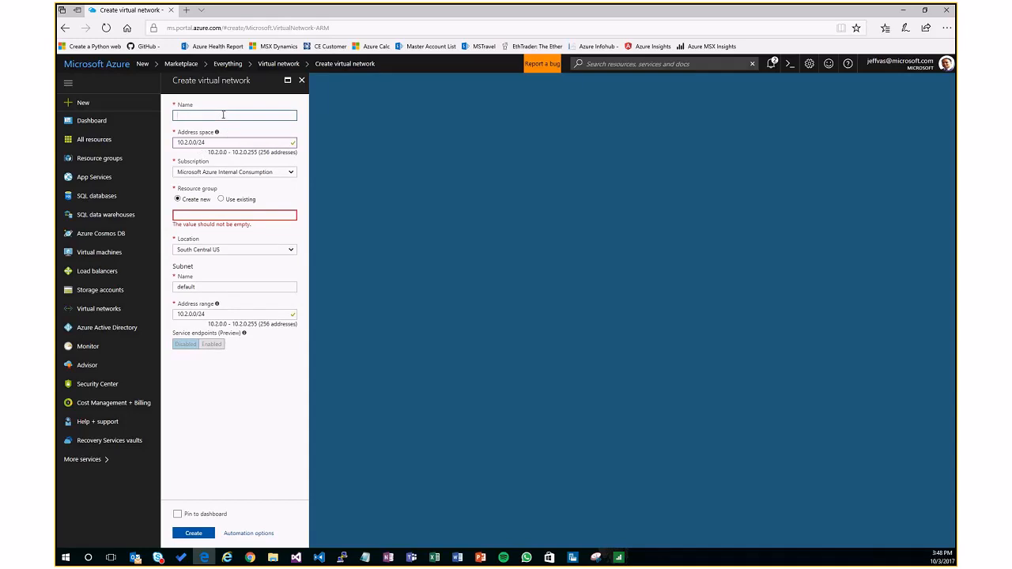
type("scusvnetdmzdemo01")
Try 10.2.0.0/23 as the virtual network's address space, then set it back to 10.2.0.0/24.
key("BackSpace")
type("1")
type("3")
key("Tab")
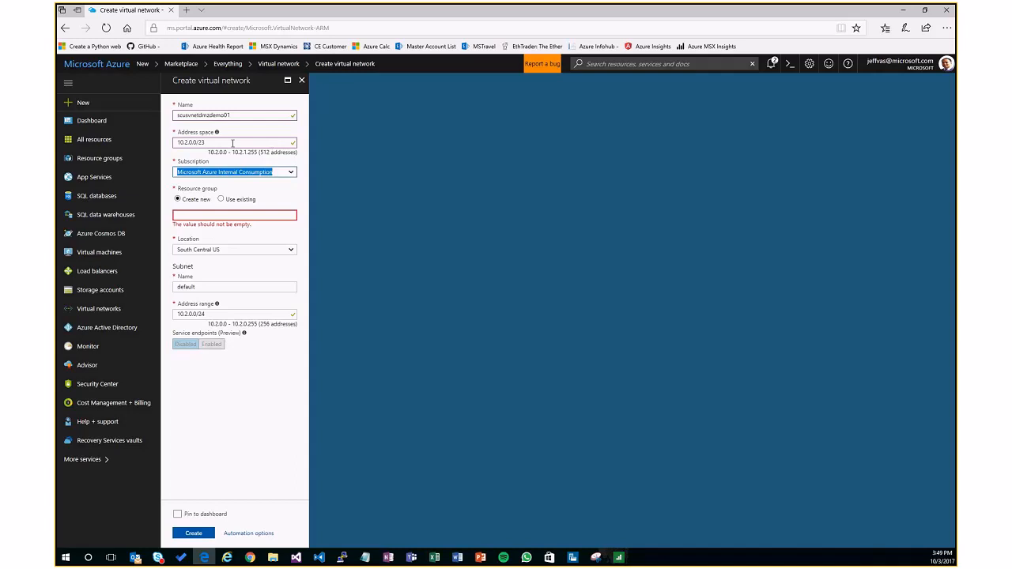
left_click(233, 143)
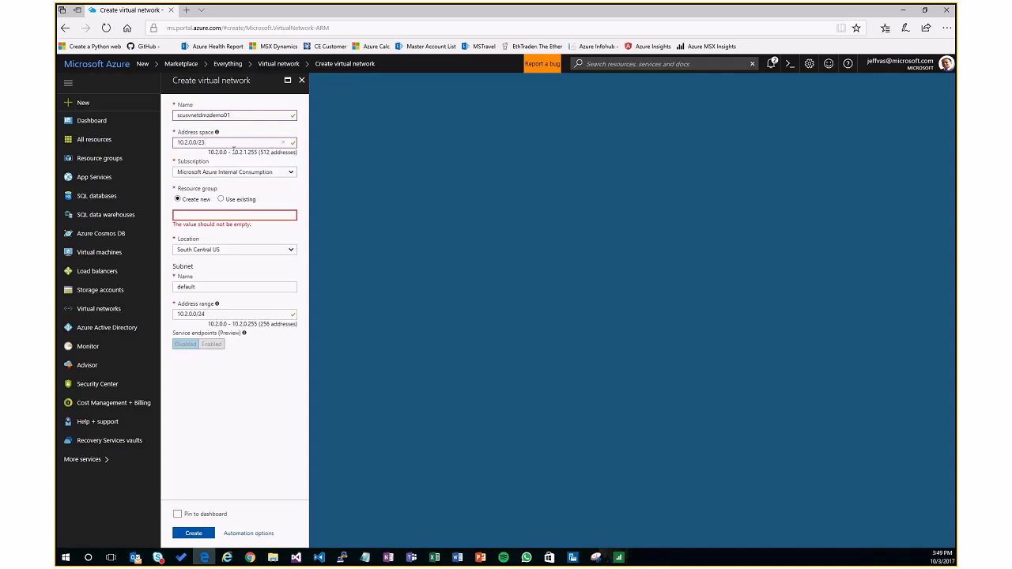
key("BackSpace")
type("4")
key("Tab")
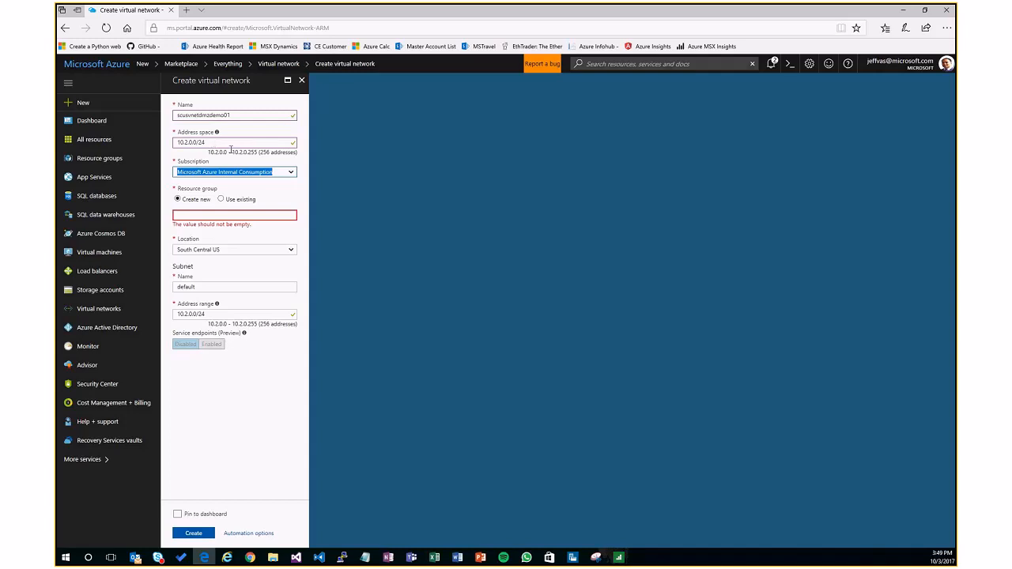
Assign the virtual network to the existing resource group scusrgdmzdemo.
left_click(221, 199)
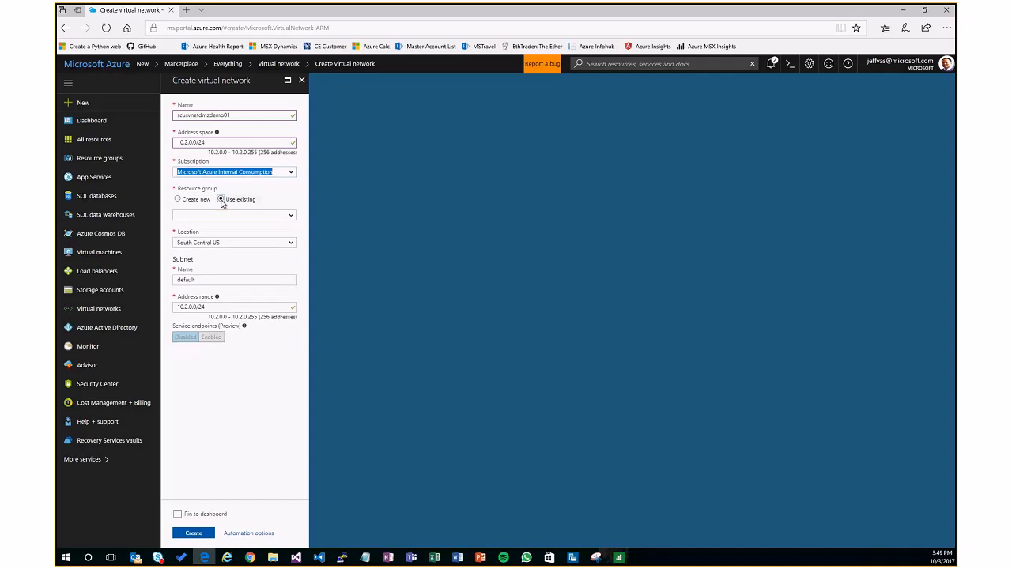
left_click(292, 215)
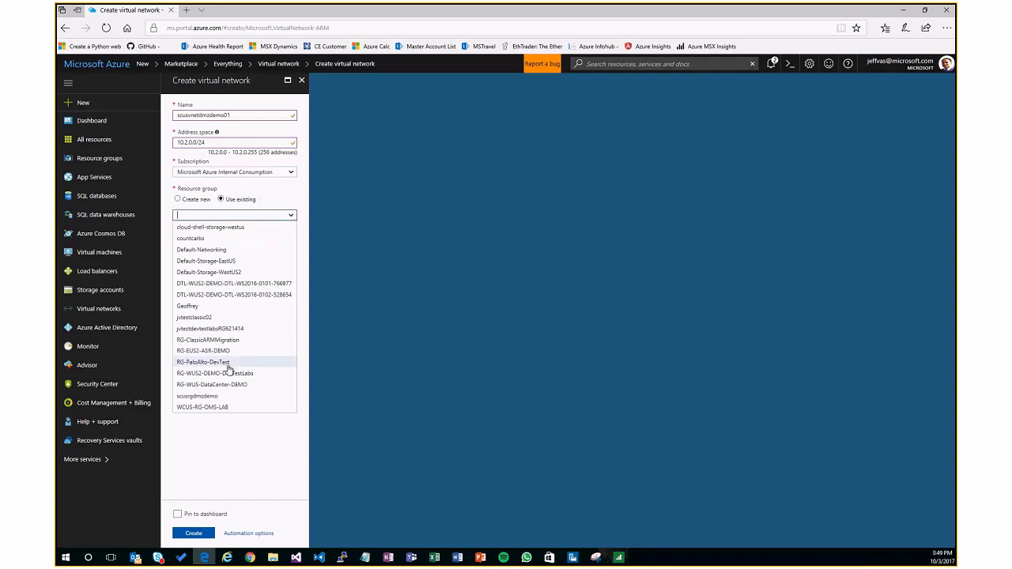
left_click(204, 397)
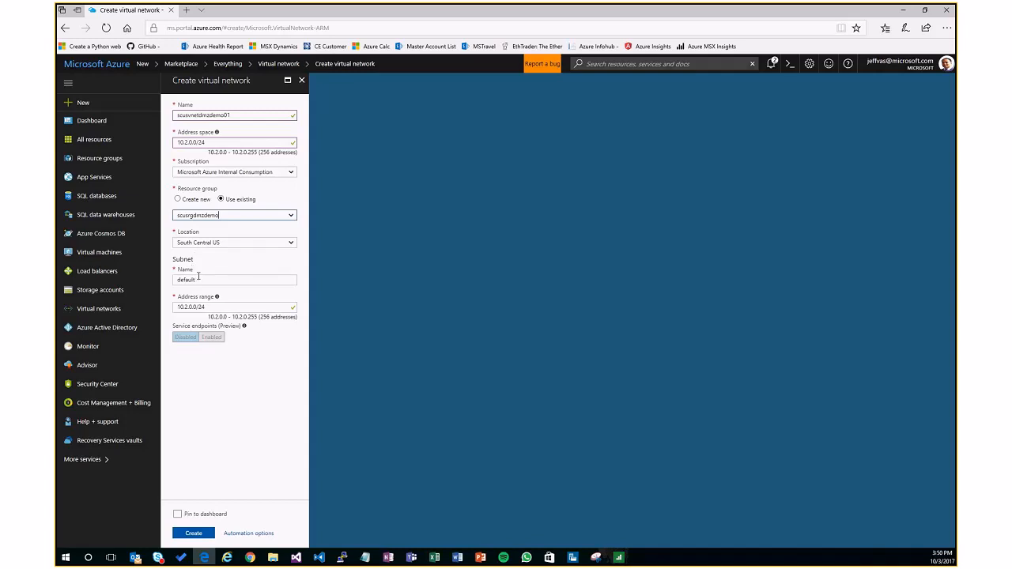
Name the subnet scussubnetdmzdemo01 with address range 10.2.0.0/25 and create the virtual network.
double_click(194, 280)
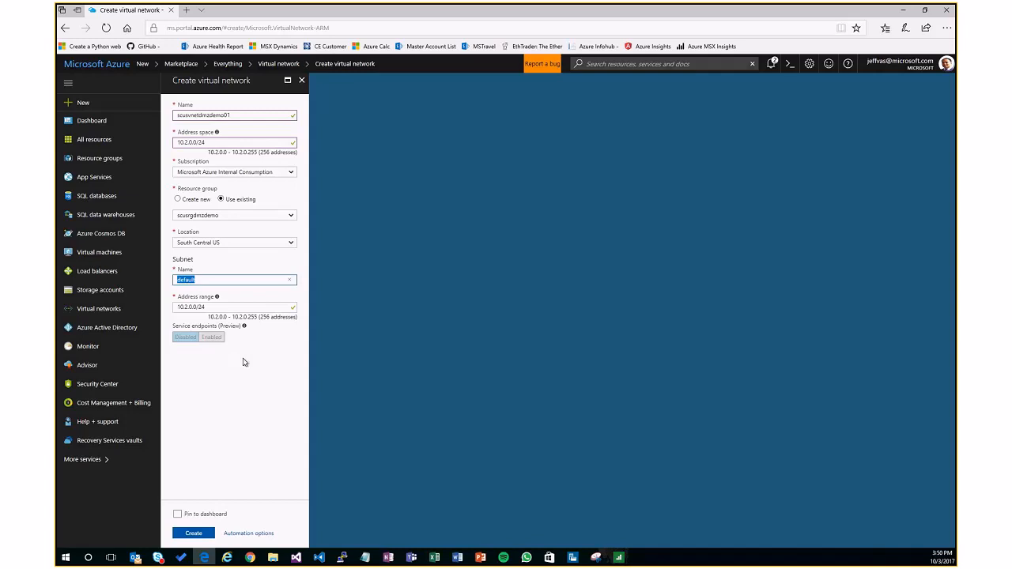
type("scussubnetdmzdemo01")
left_click(237, 309)
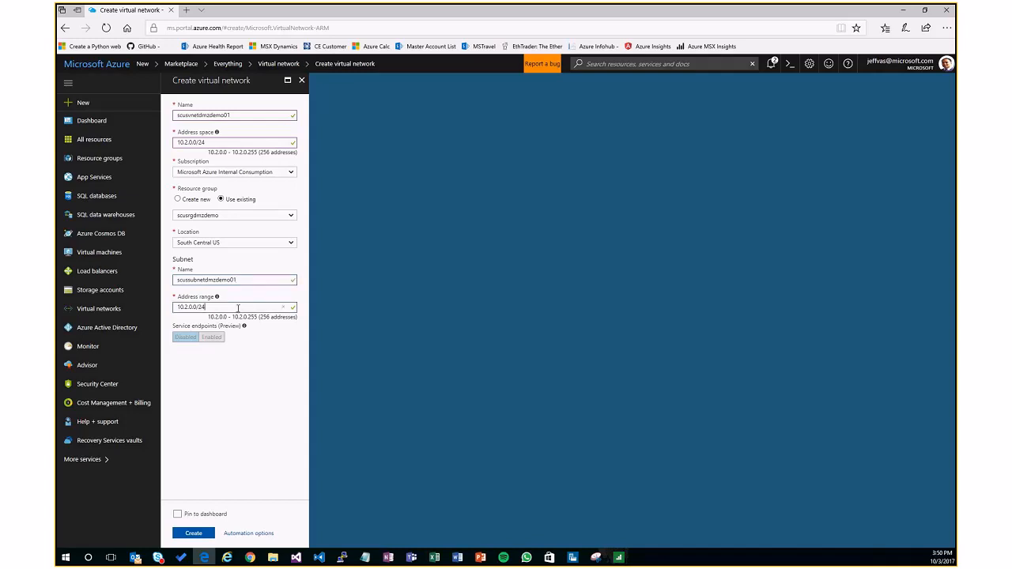
key("BackSpace")
left_click(208, 536)
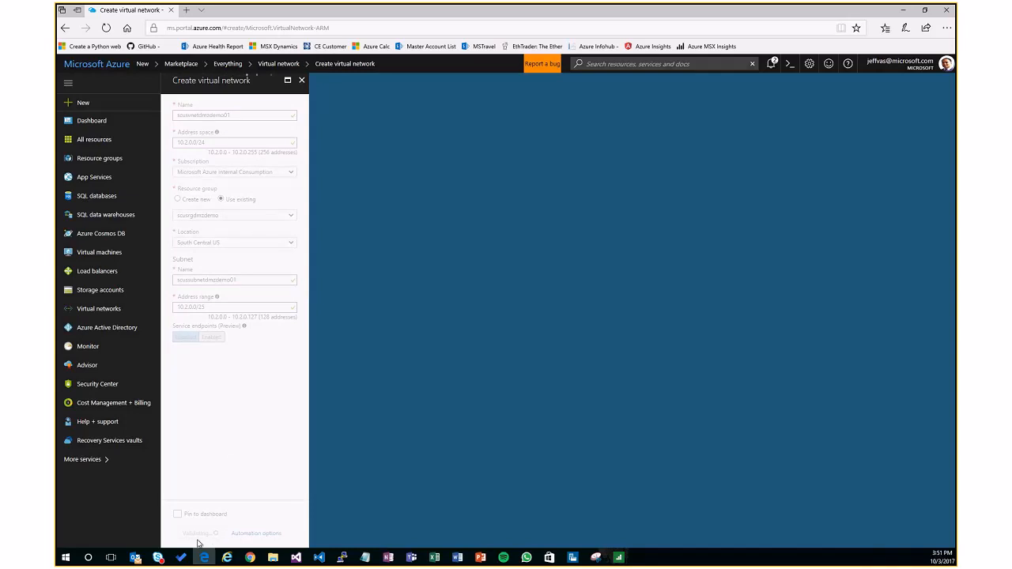
Open the deployed virtual network scusvnetdmzdemo01 from its deployment notification and dismiss the notifications.
left_click(771, 64)
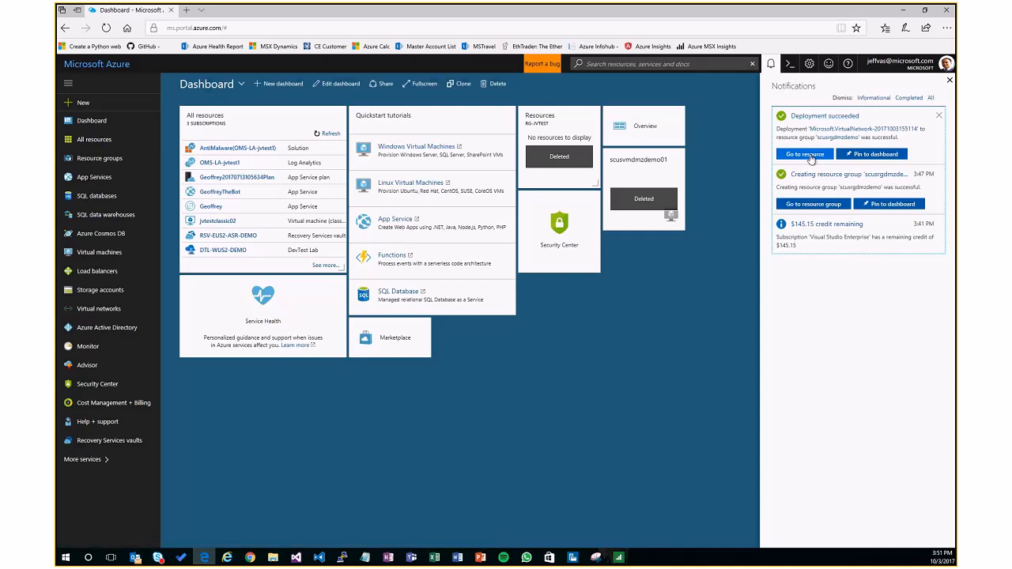
left_click(808, 154)
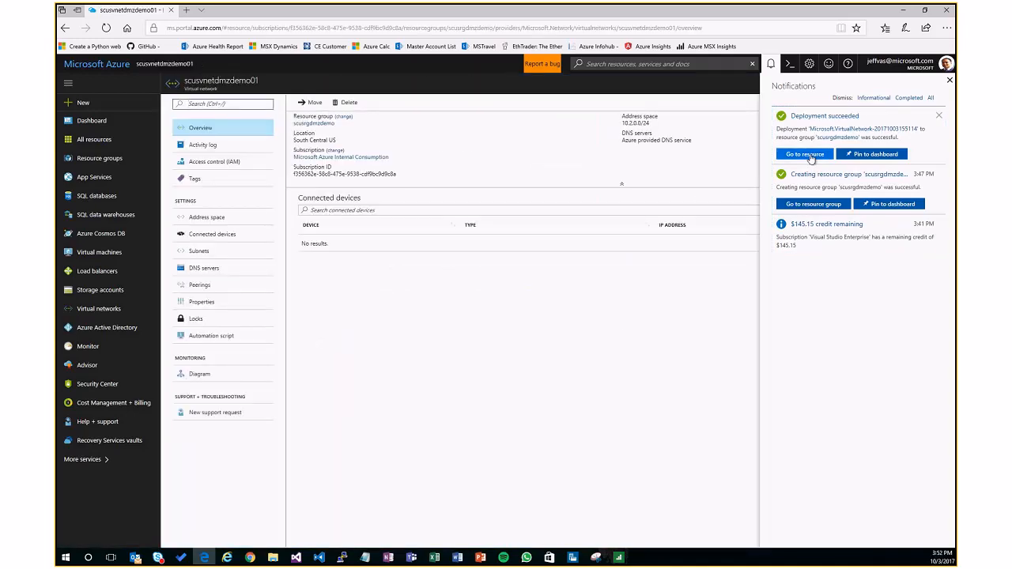
left_click(950, 80)
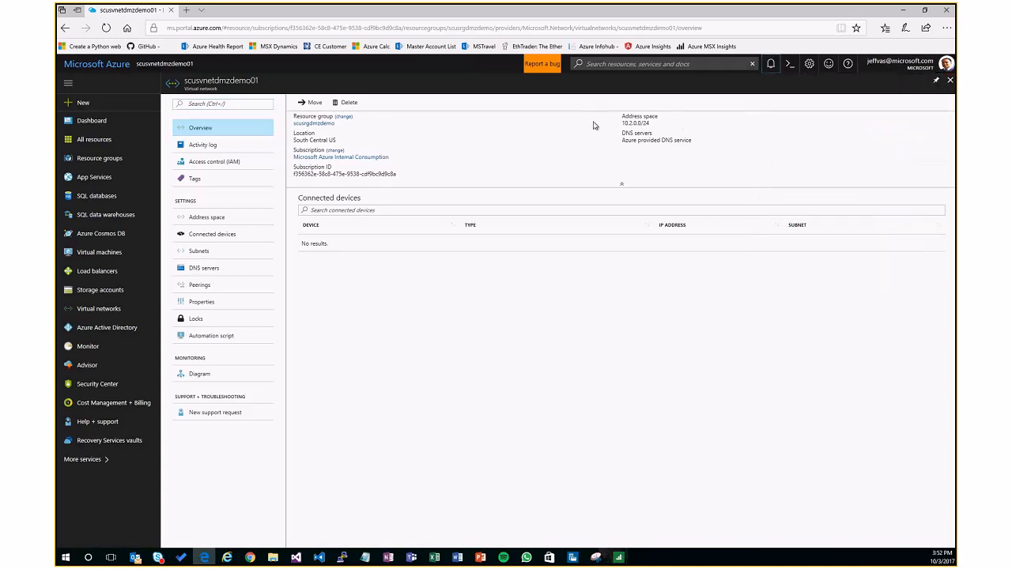
left_click_drag(184, 80, 203, 87)
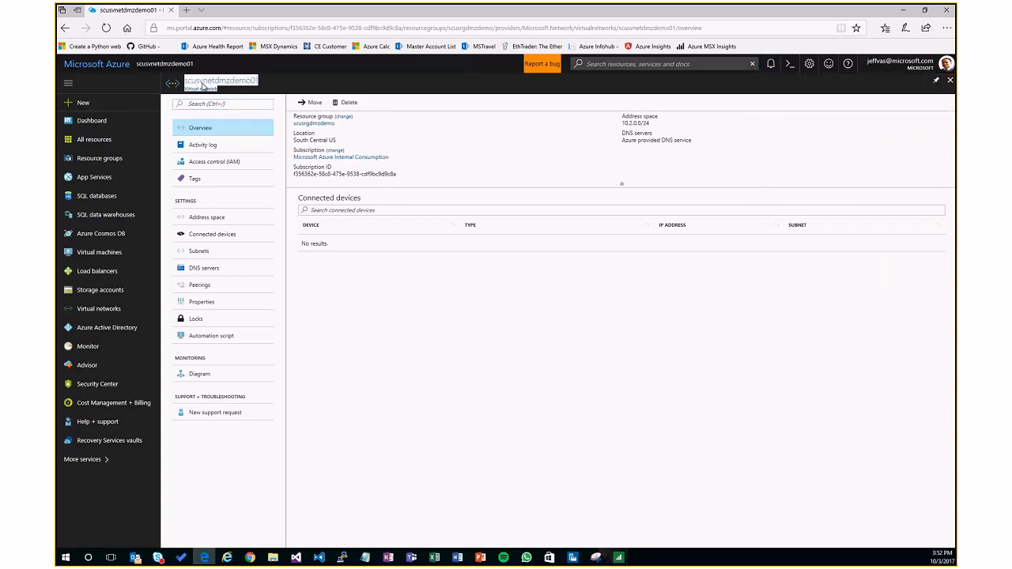
left_click(295, 89)
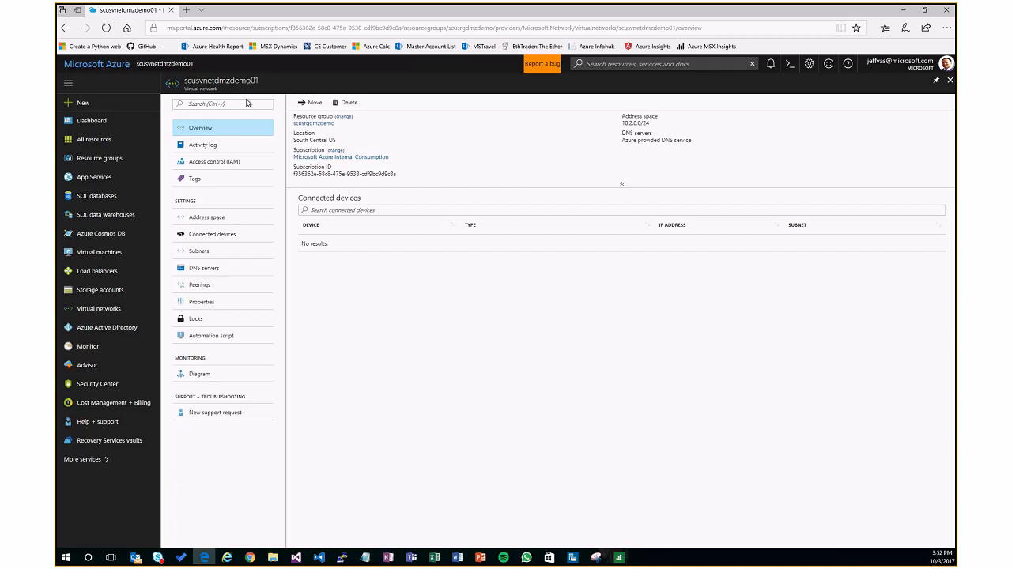
Review the virtual network's address space and connected devices.
left_click(218, 218)
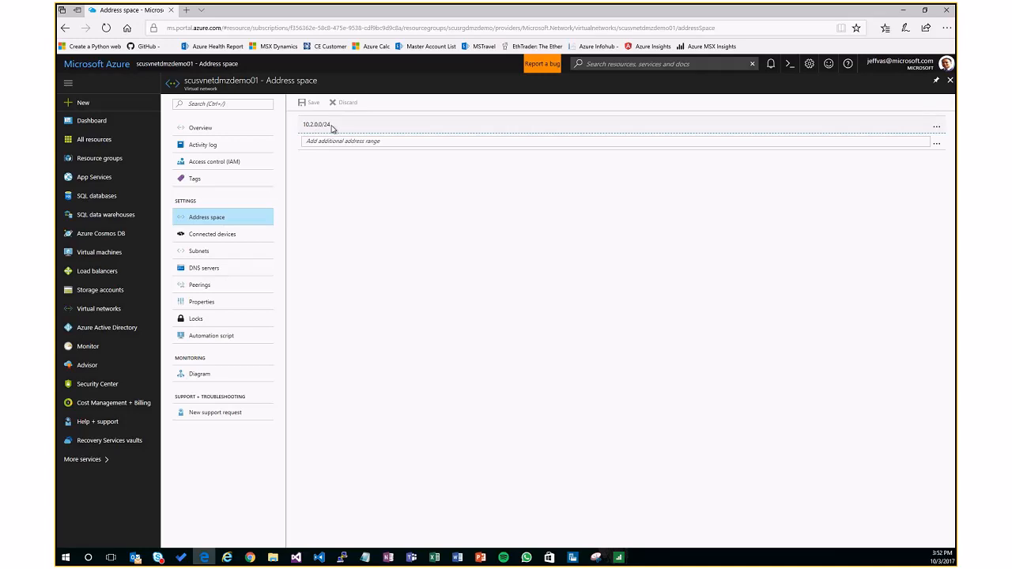
left_click(333, 128)
left_click(229, 234)
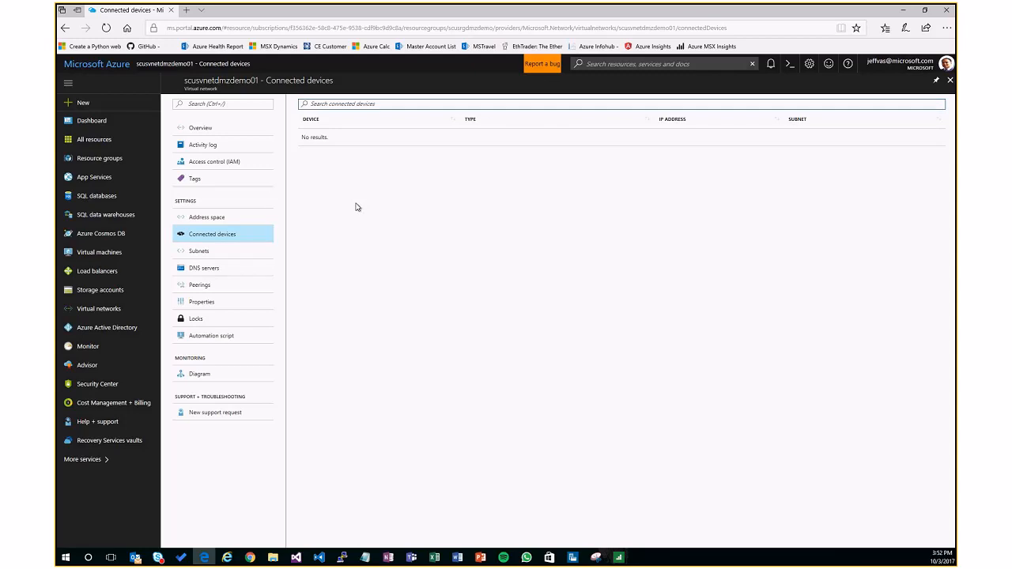
Add a subnet named scussubnetbackenddmzdemo01 with address range 10.2.0.128/25 to the virtual network and check its notification.
left_click(233, 252)
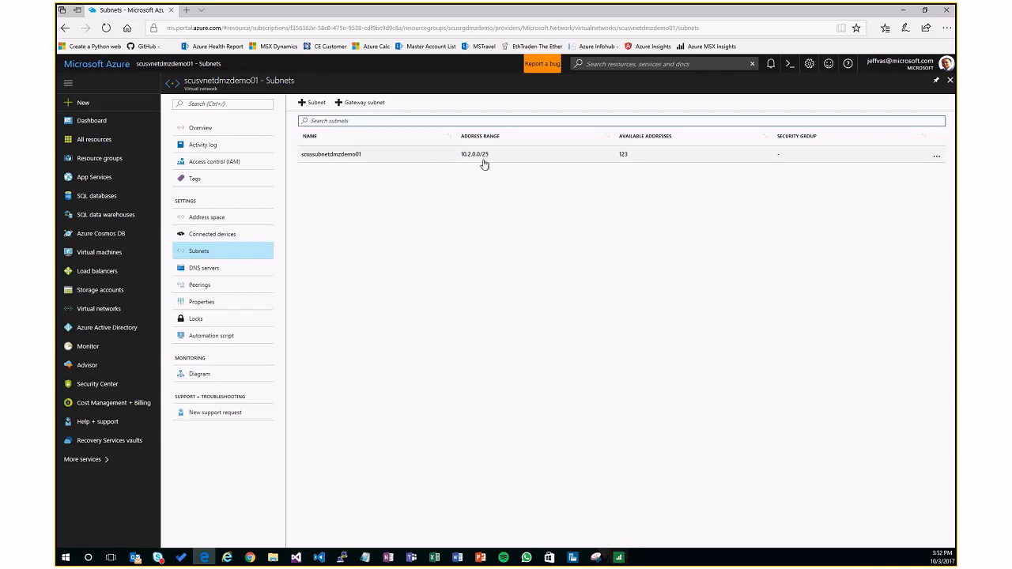
left_click(320, 105)
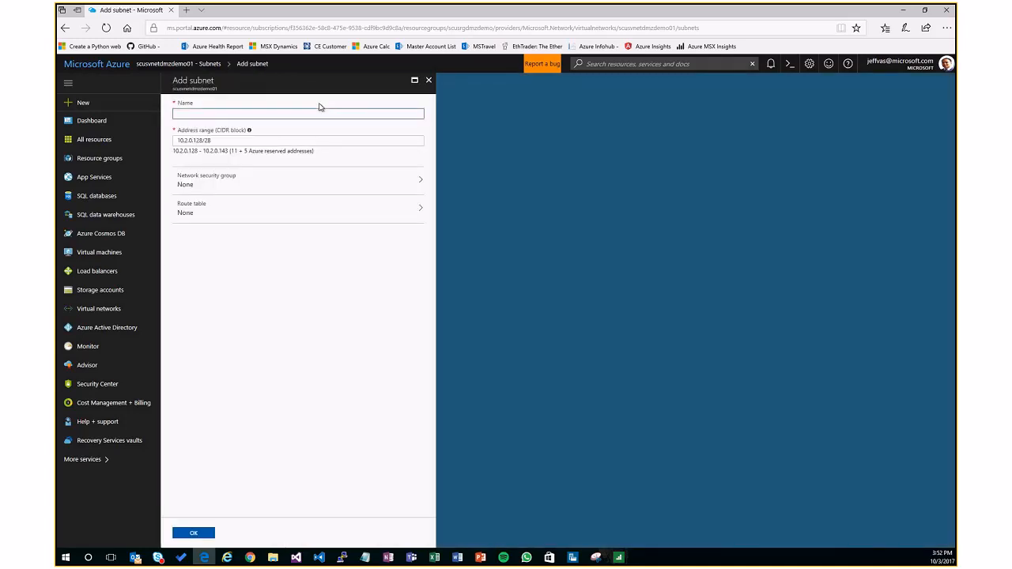
type("scussubnetbackenddmzdemo01")
left_click(226, 140)
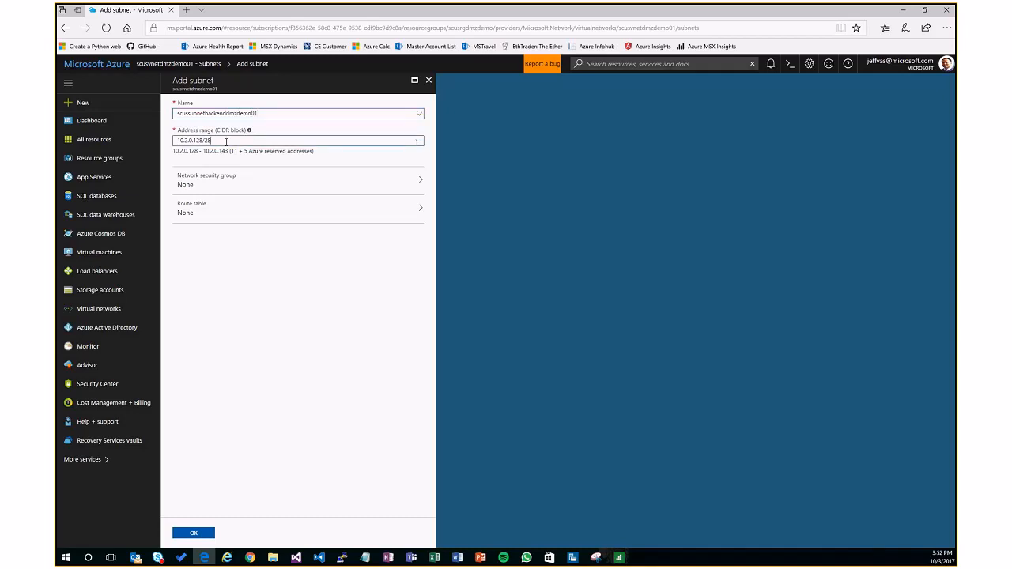
key("BackSpace")
type("5")
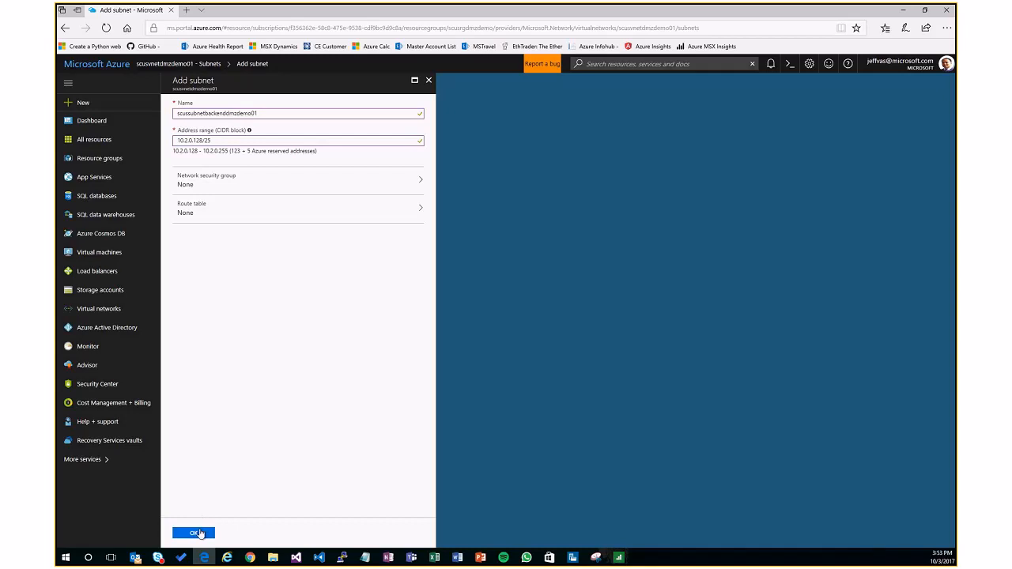
left_click(197, 533)
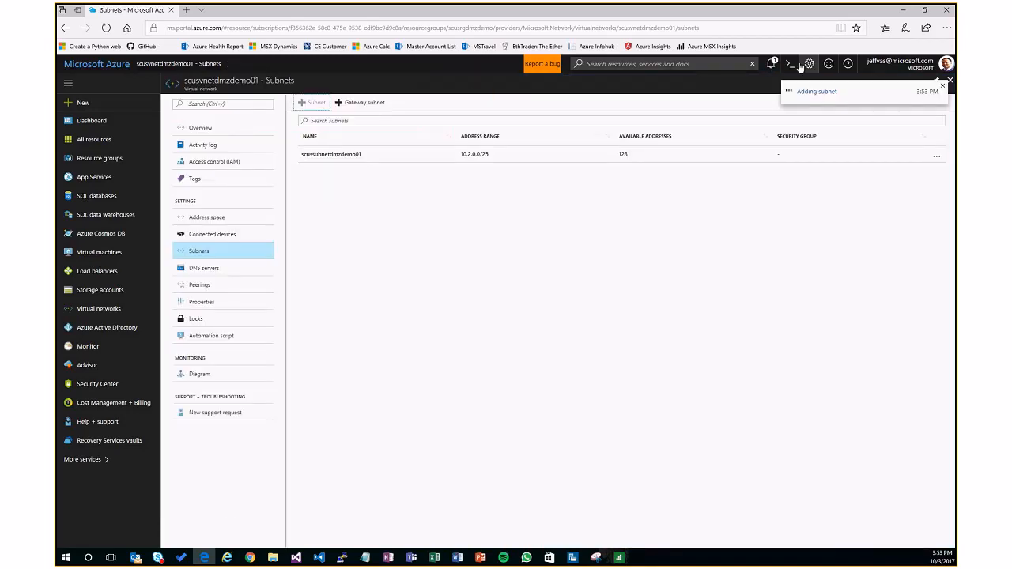
left_click(774, 67)
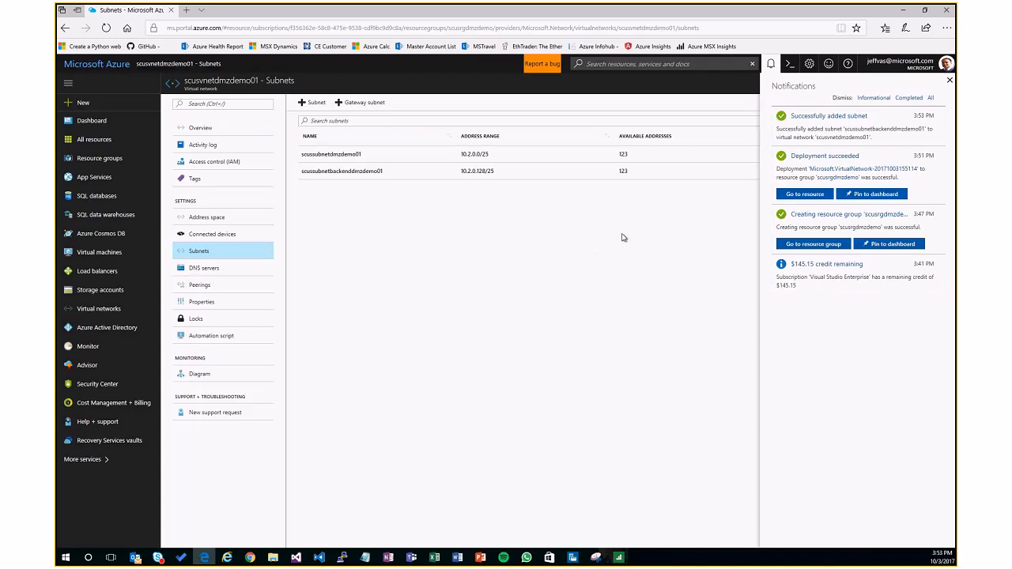
left_click(949, 80)
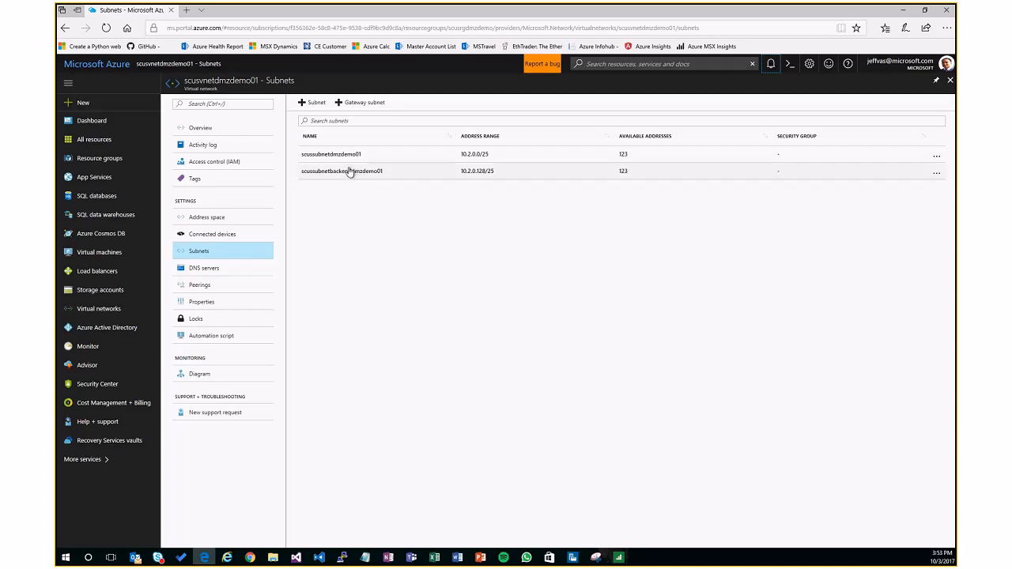
Find the Network security group offering in the Marketplace and start creating one with the Resource Manager deployment model.
left_click(98, 111)
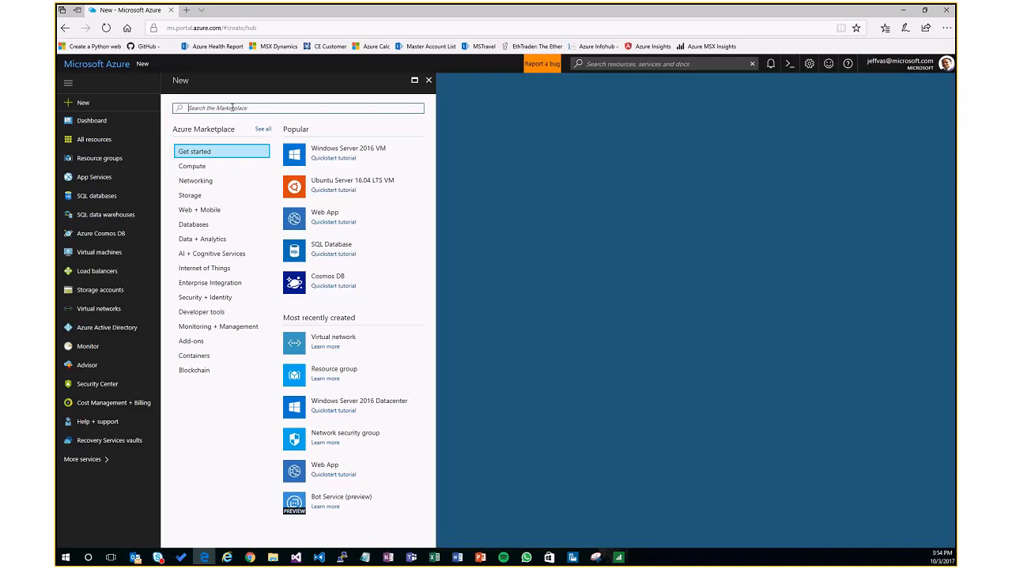
type("network security")
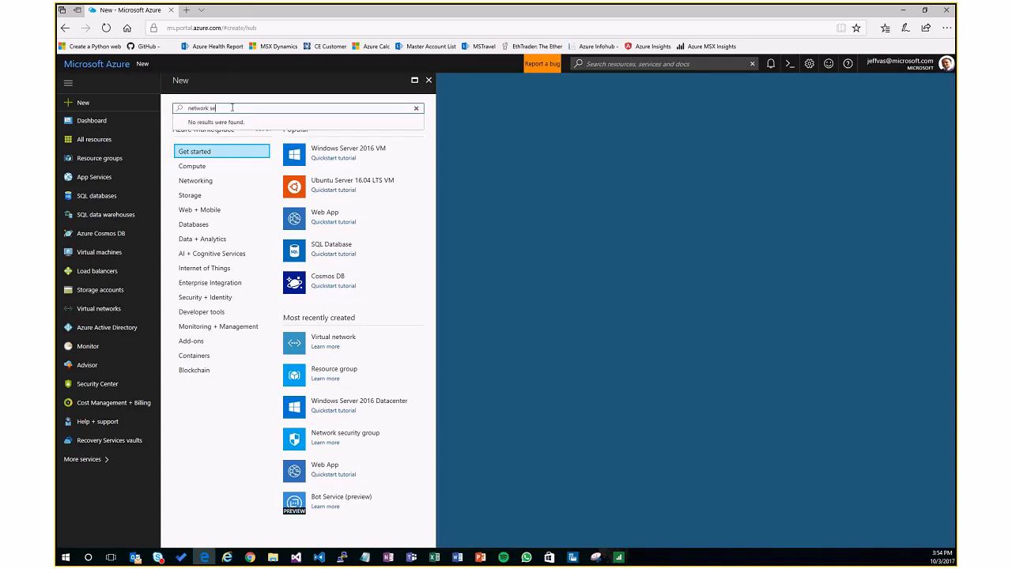
type(" group")
key("Return")
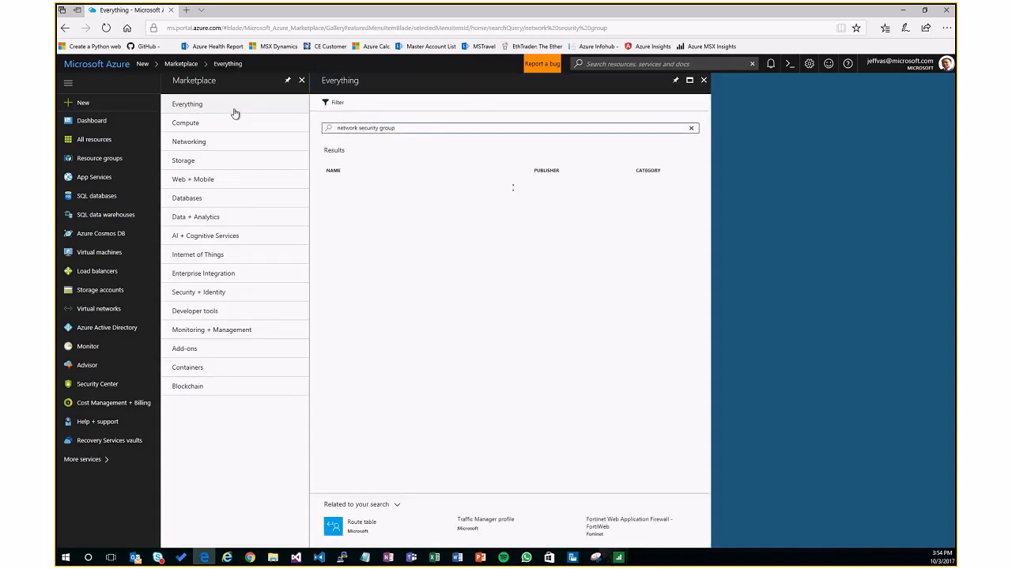
left_click(419, 192)
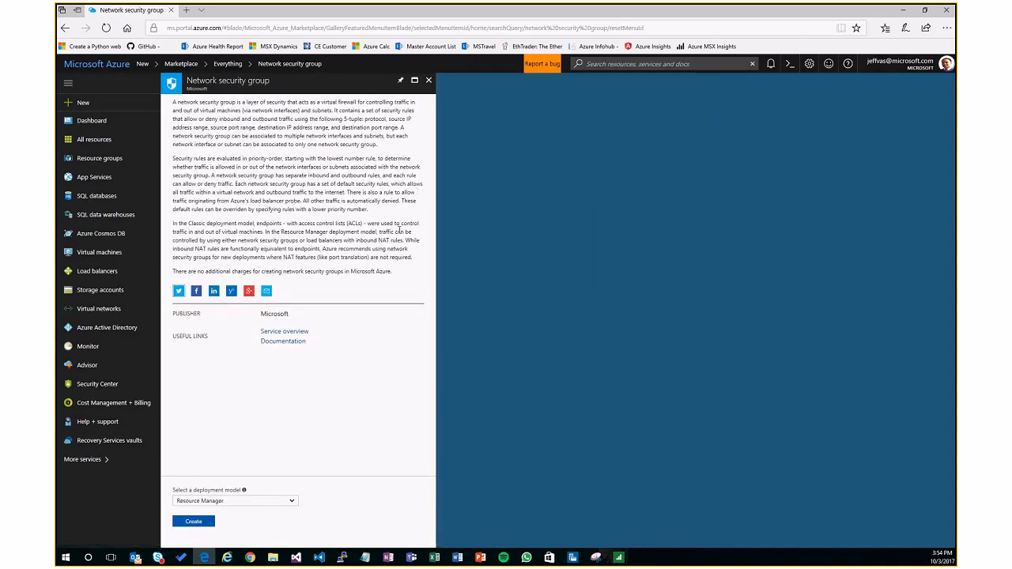
left_click(194, 523)
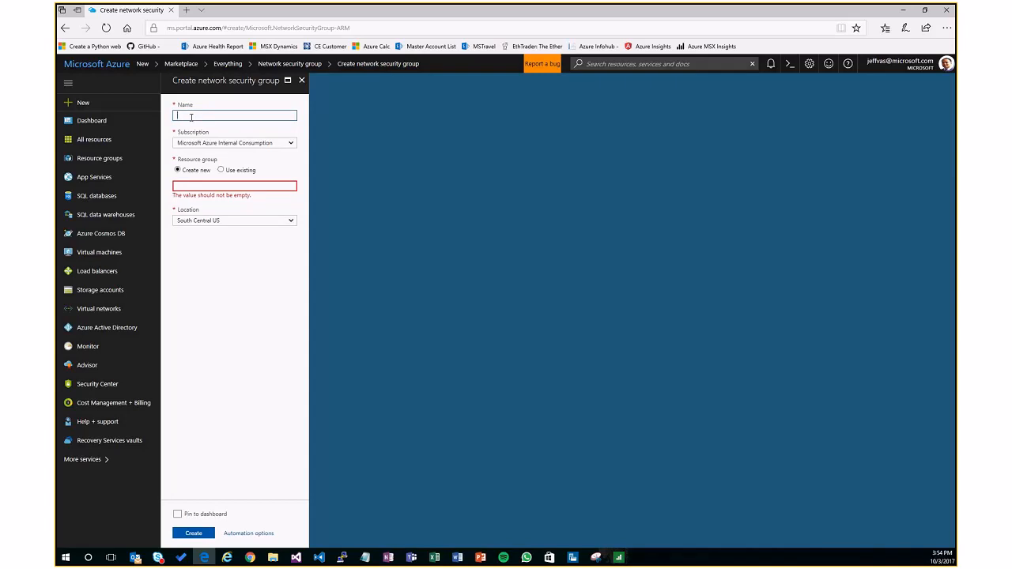
Name the network security group scrusnsgdmzdemo01.
type("scru")
type("msgdemo")
key("BackSpace")
key("BackSpace")
key("BackSpace")
type("mzdemo01")
Assign the network security group to the existing resource group scusrgdmzdemo, create it, and check its deployment notification.
left_click(235, 171)
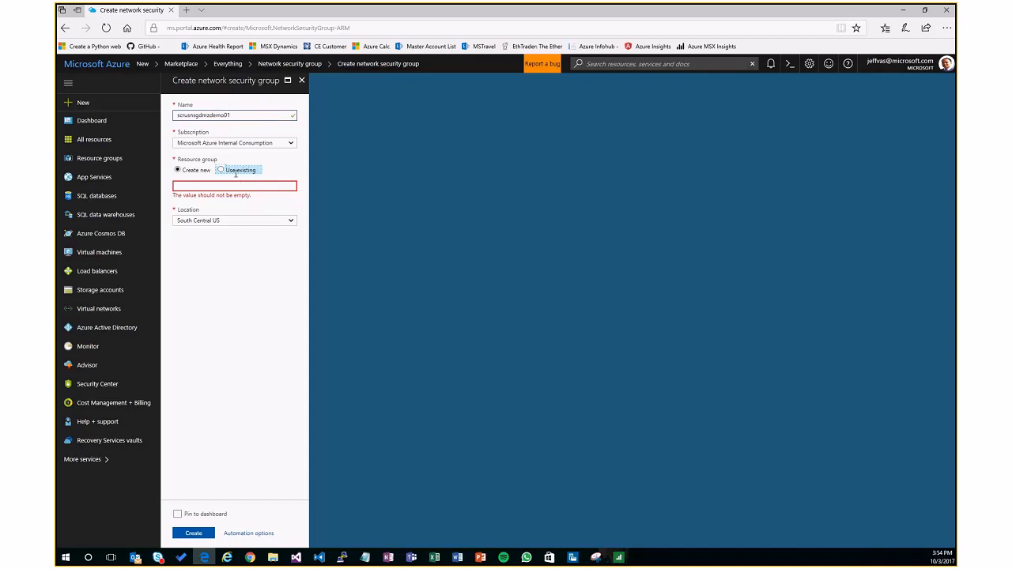
left_click(290, 186)
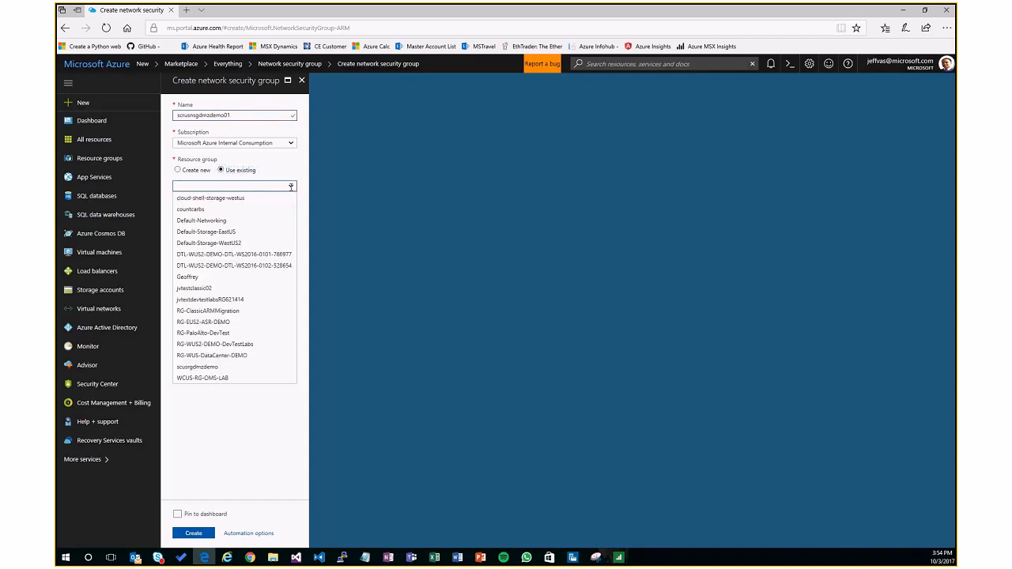
left_click(207, 370)
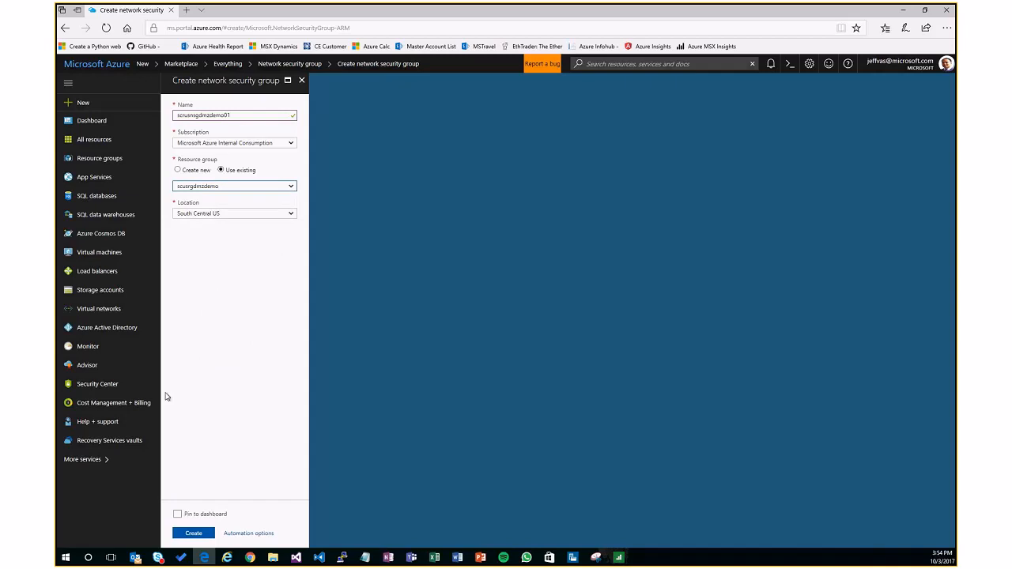
left_click(196, 534)
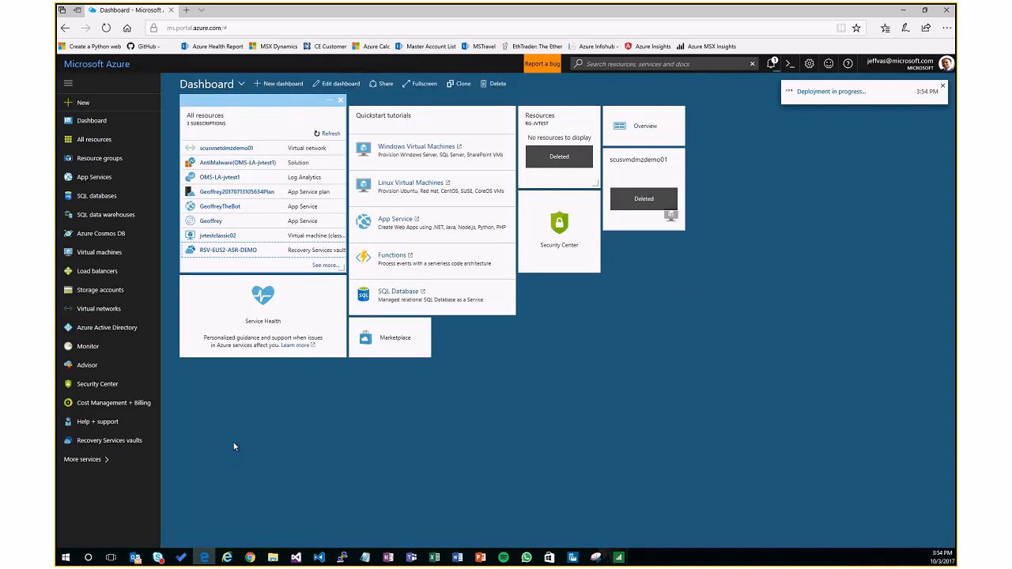
left_click(771, 63)
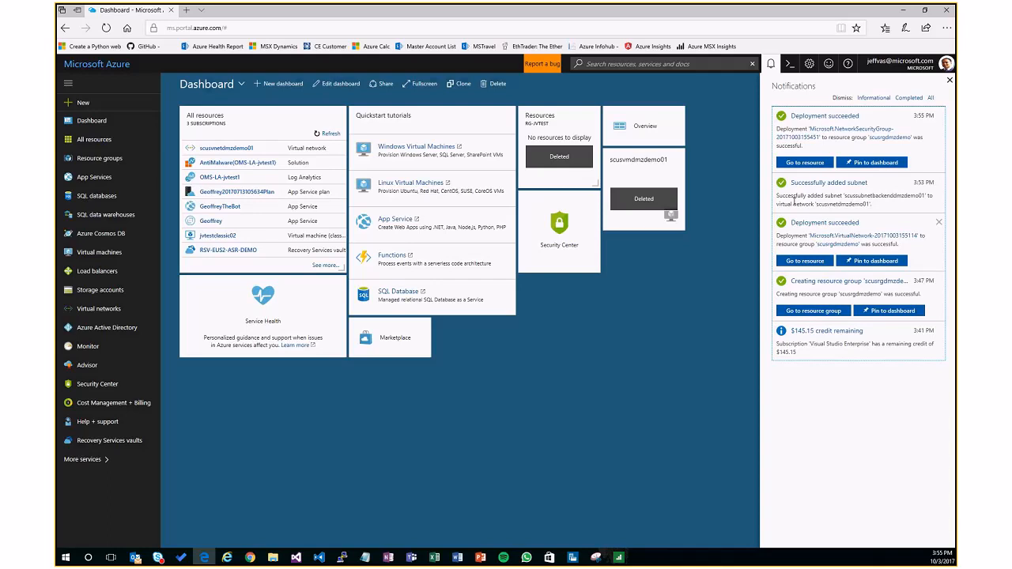
Search the Marketplace for f5 offerings and return to the dashboard.
left_click(126, 106)
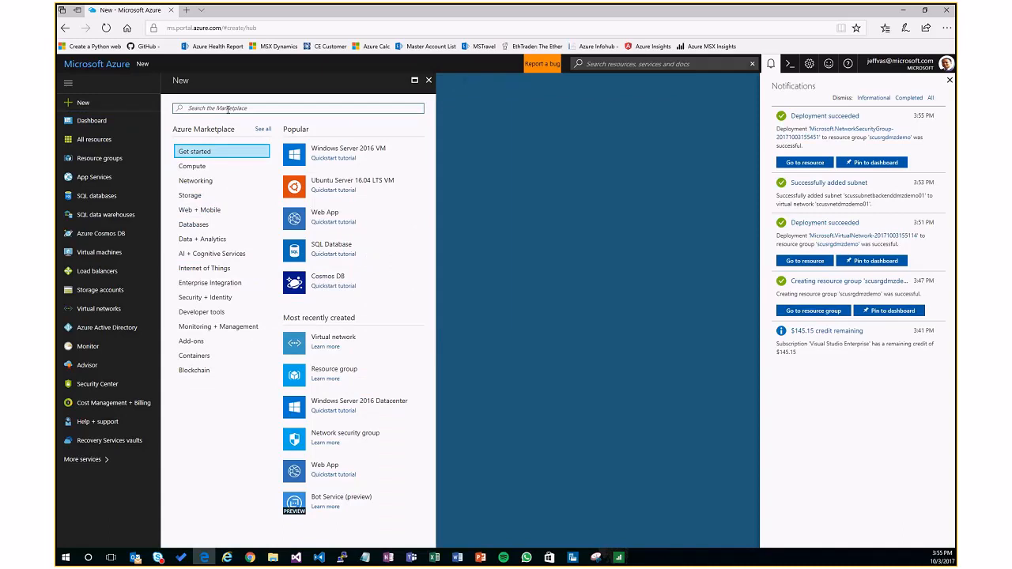
type("f5")
key("Return")
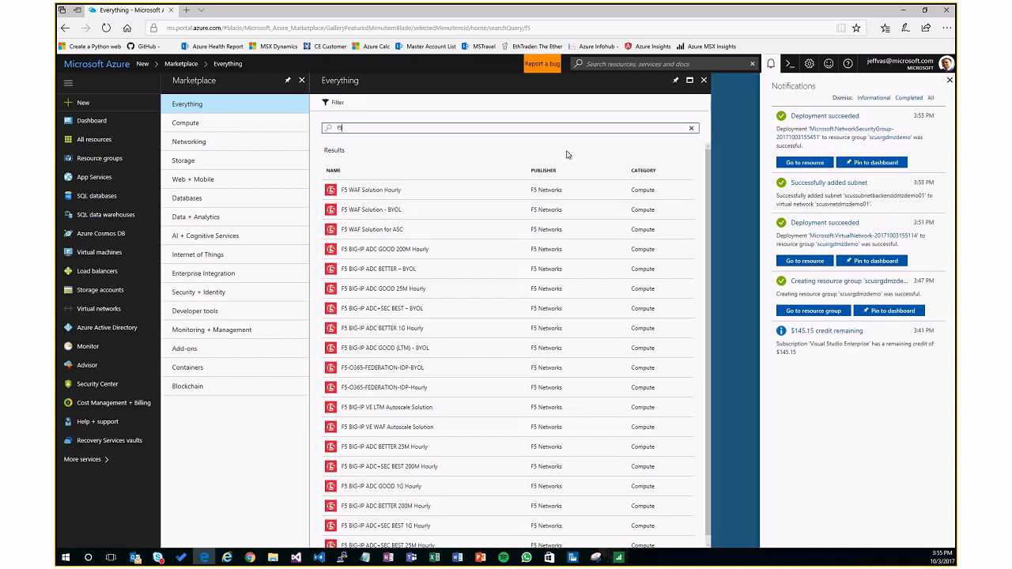
left_click(703, 80)
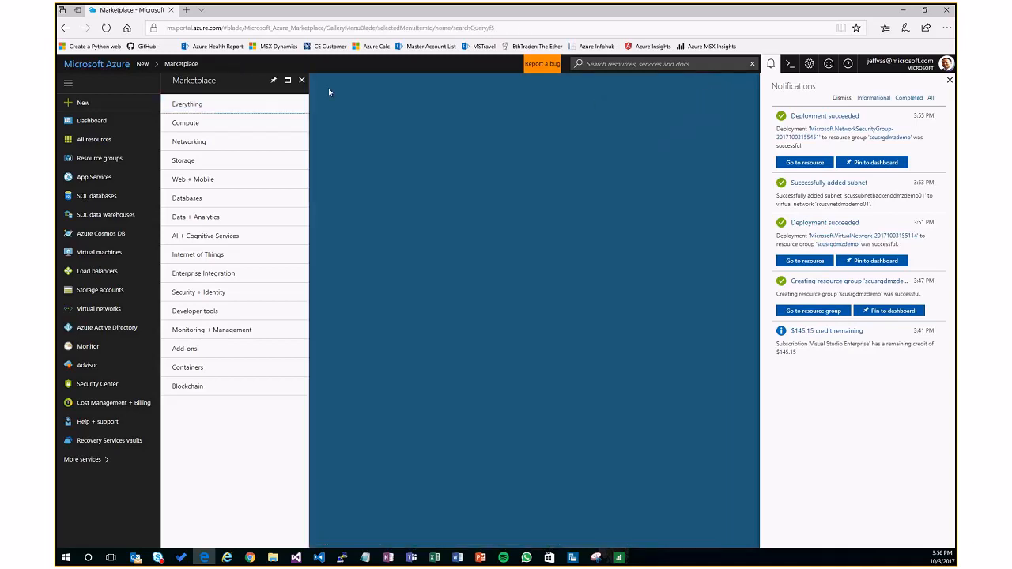
left_click(301, 80)
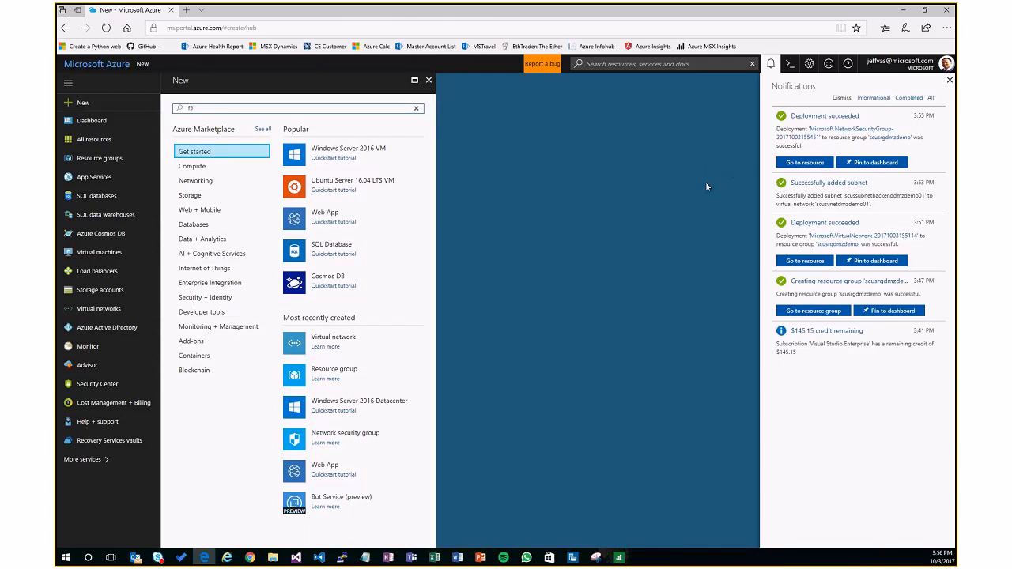
left_click(950, 80)
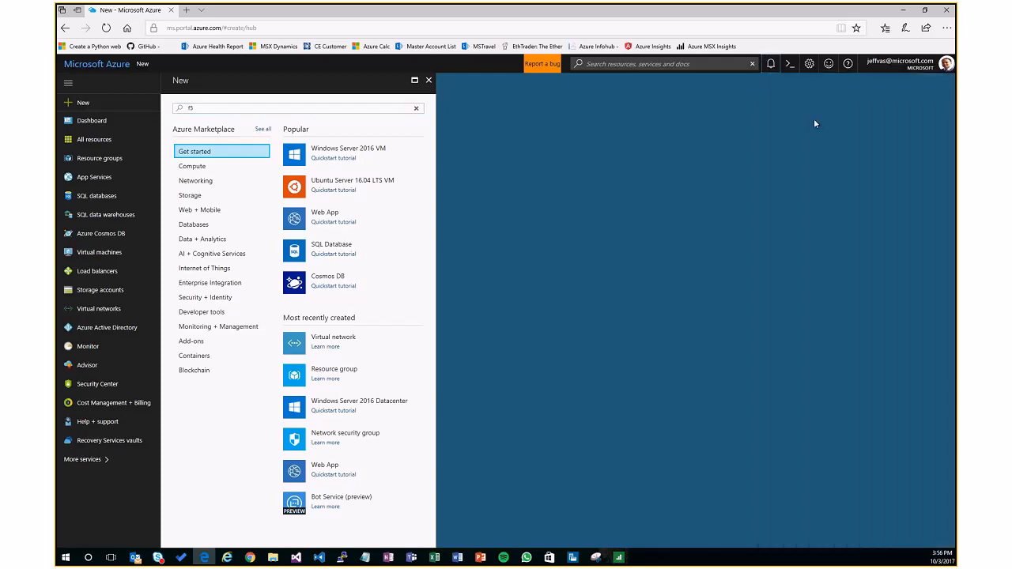
left_click(429, 79)
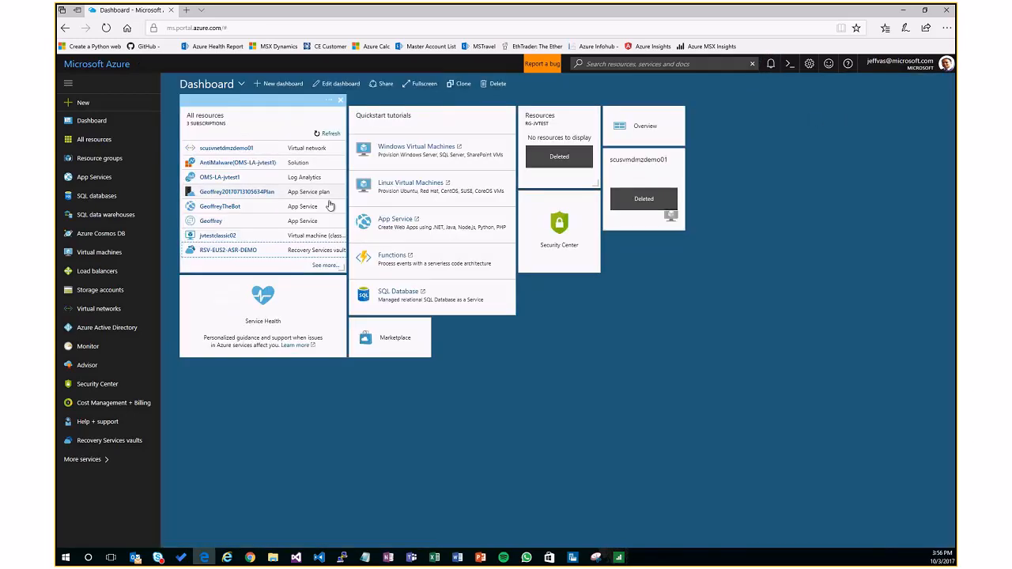
Open the network security group scrusnsgdmzdemo01 from the resource group scusrgdmzdemo.
left_click(110, 166)
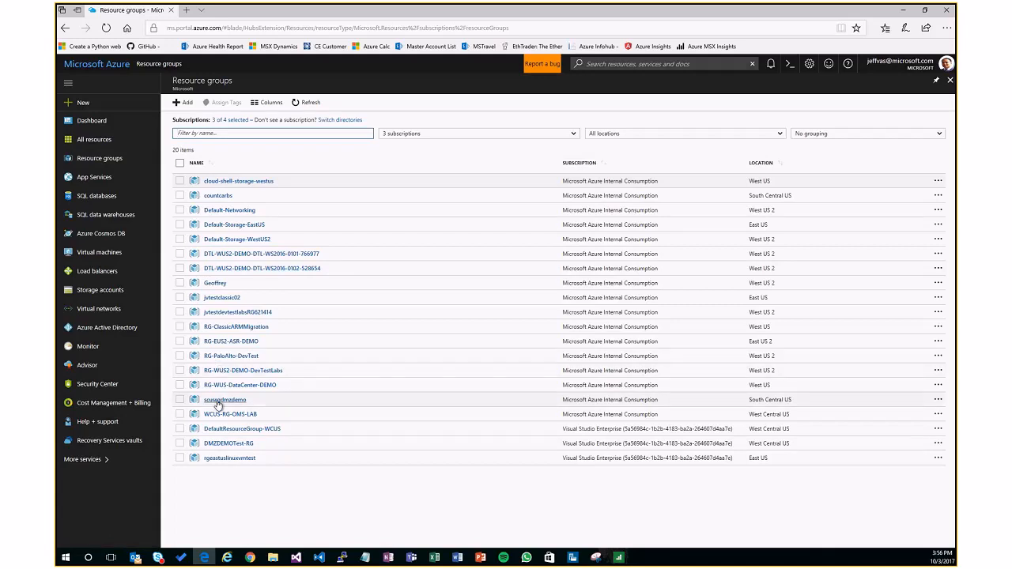
left_click(219, 401)
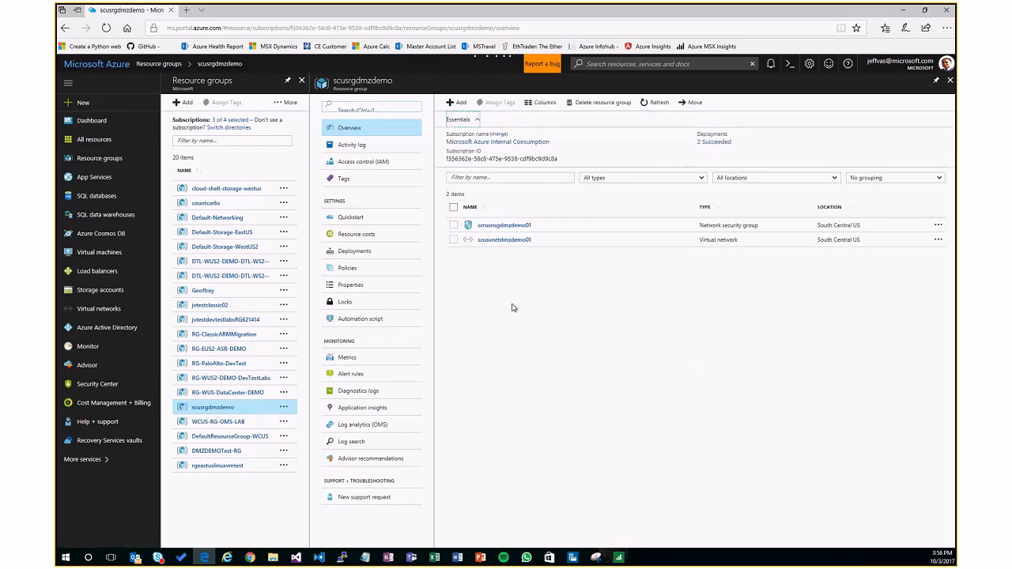
left_click(496, 227)
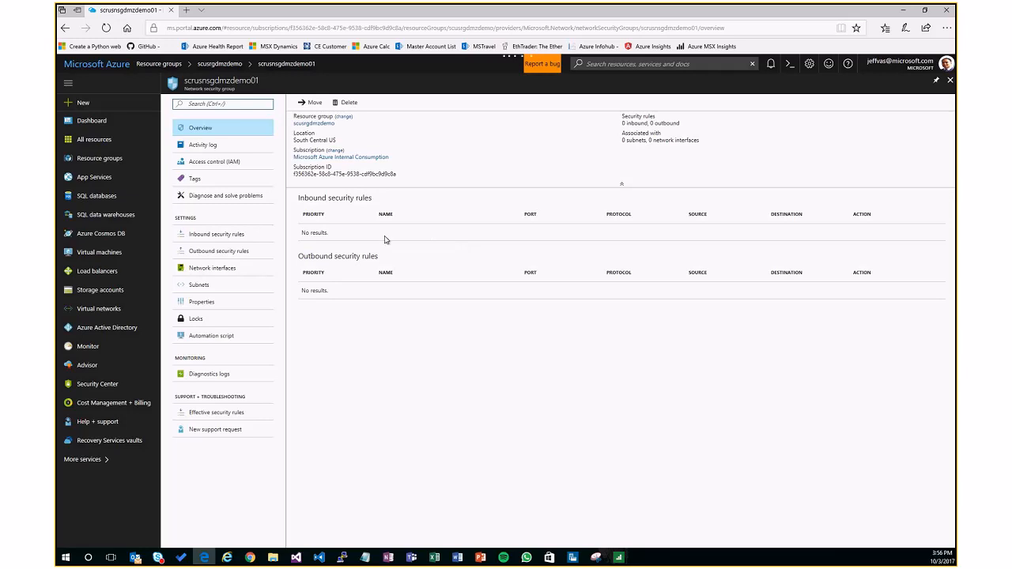
Add a basic inbound security rule named http-allow for the HTTP service with priority 100.
left_click(237, 235)
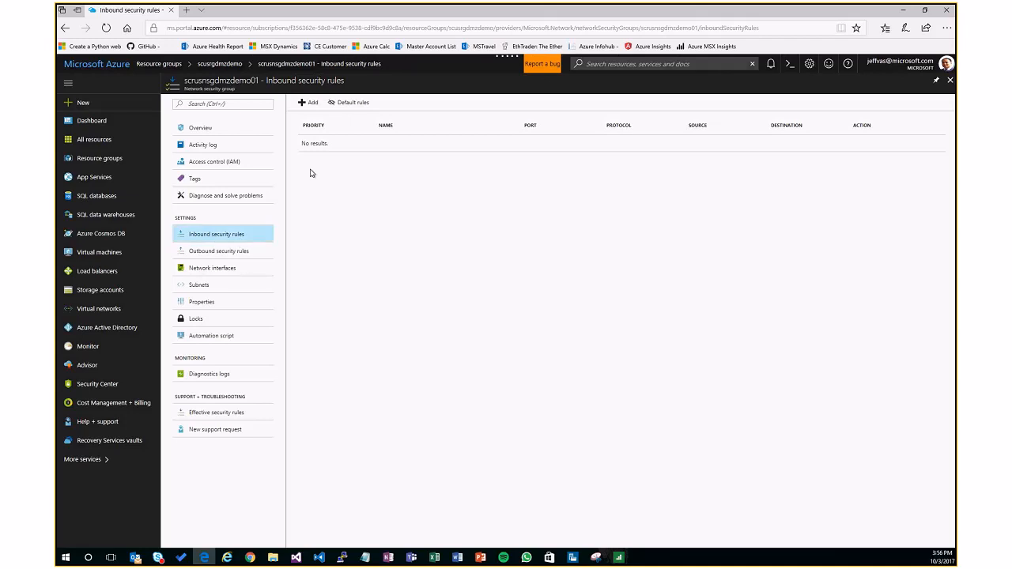
left_click(311, 104)
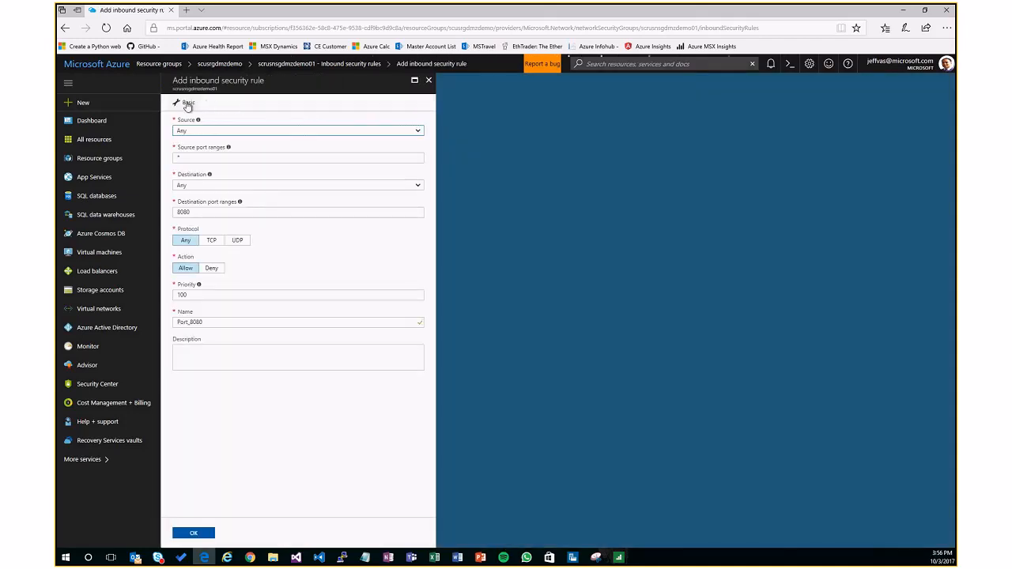
left_click(188, 103)
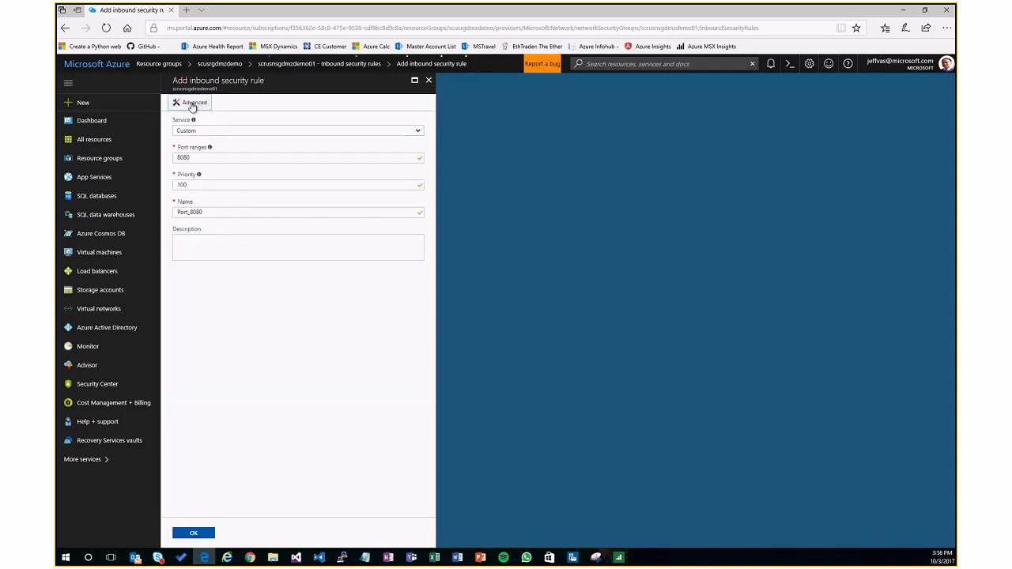
left_click(212, 135)
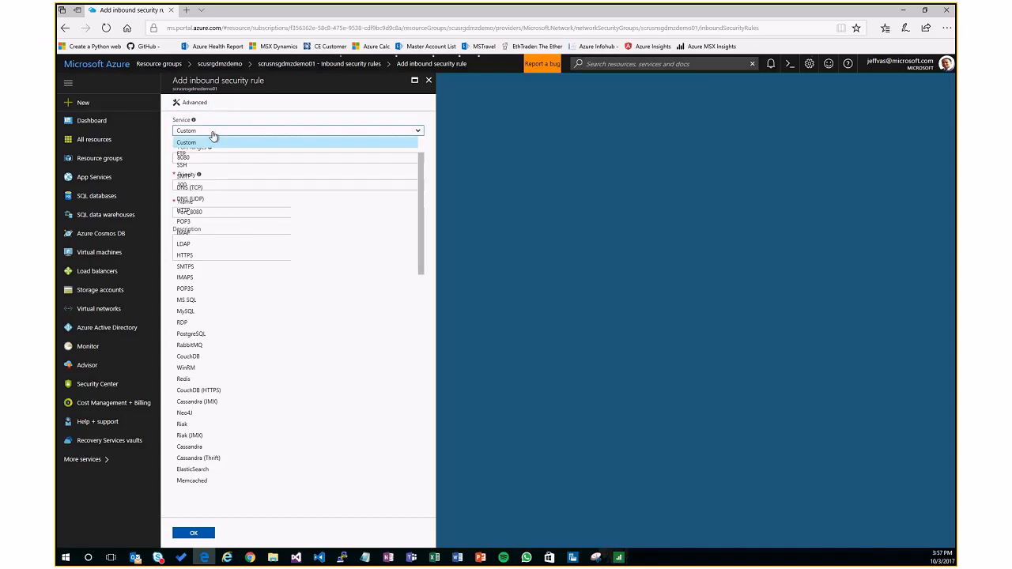
left_click(188, 212)
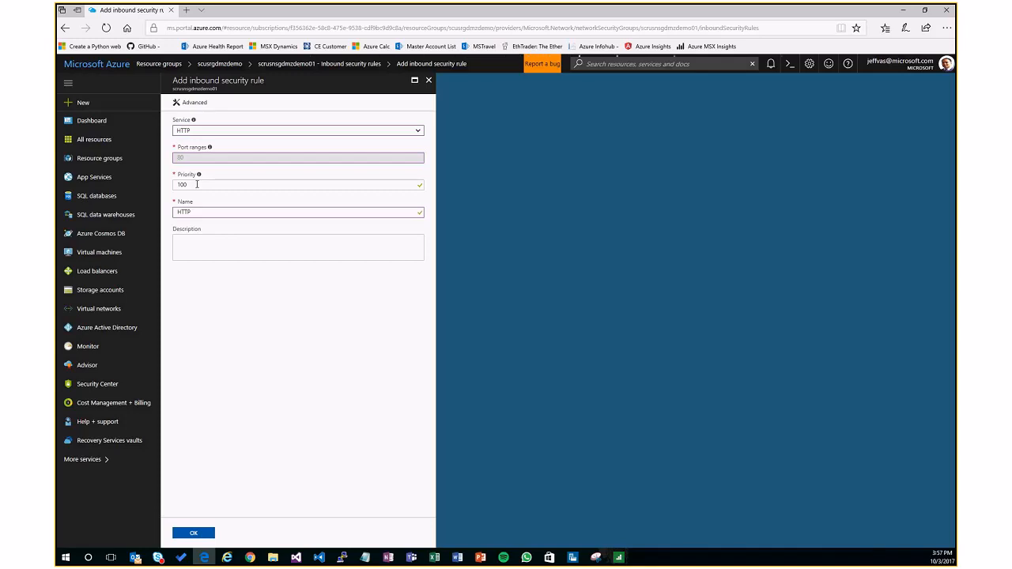
left_click(198, 184)
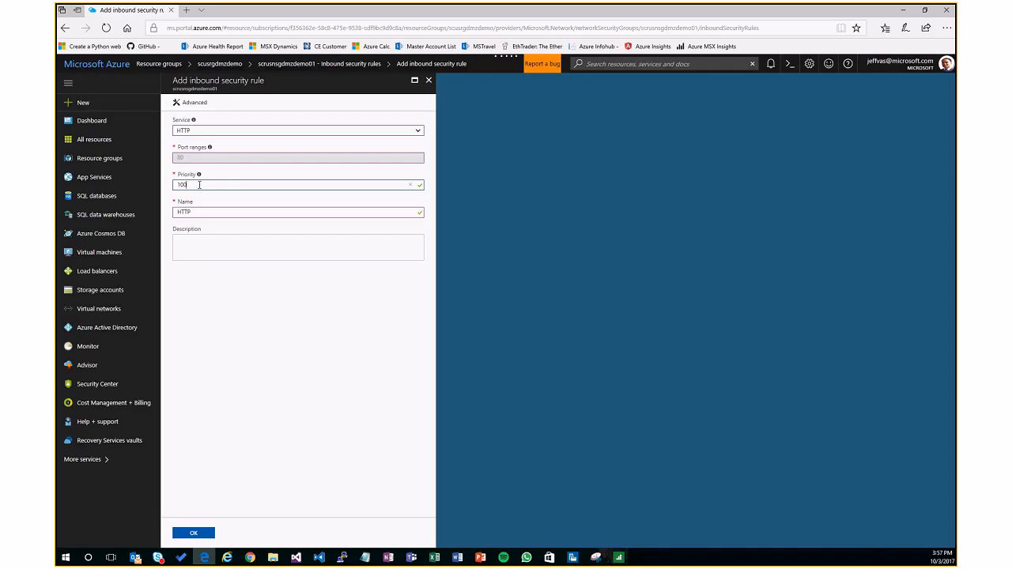
key("Tab")
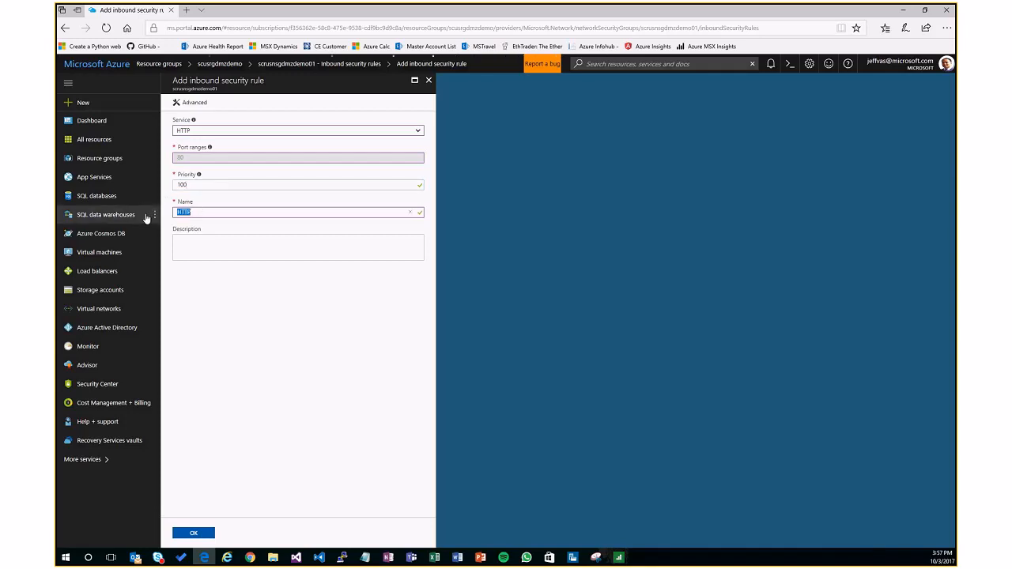
type("http-allow")
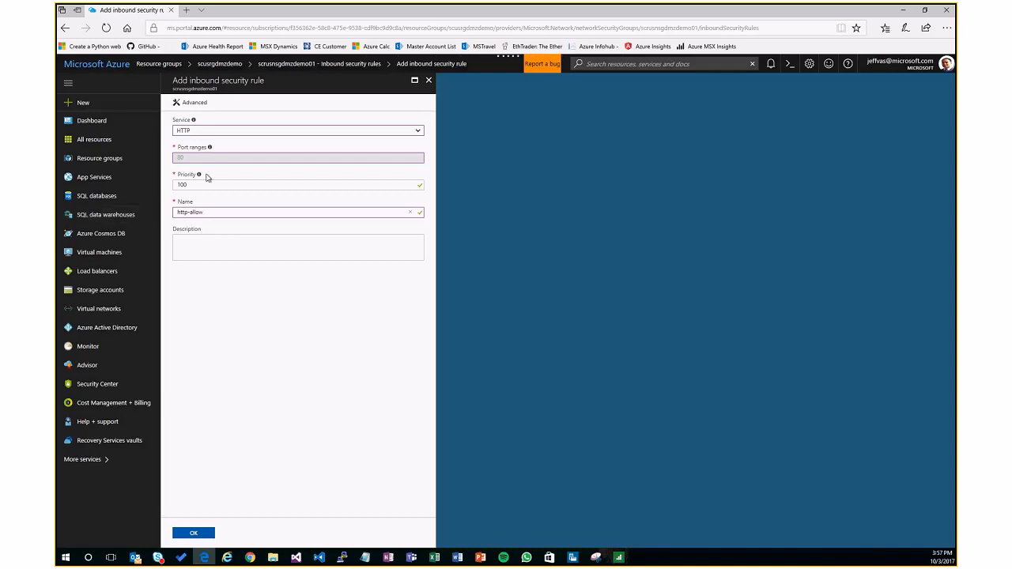
left_click(201, 534)
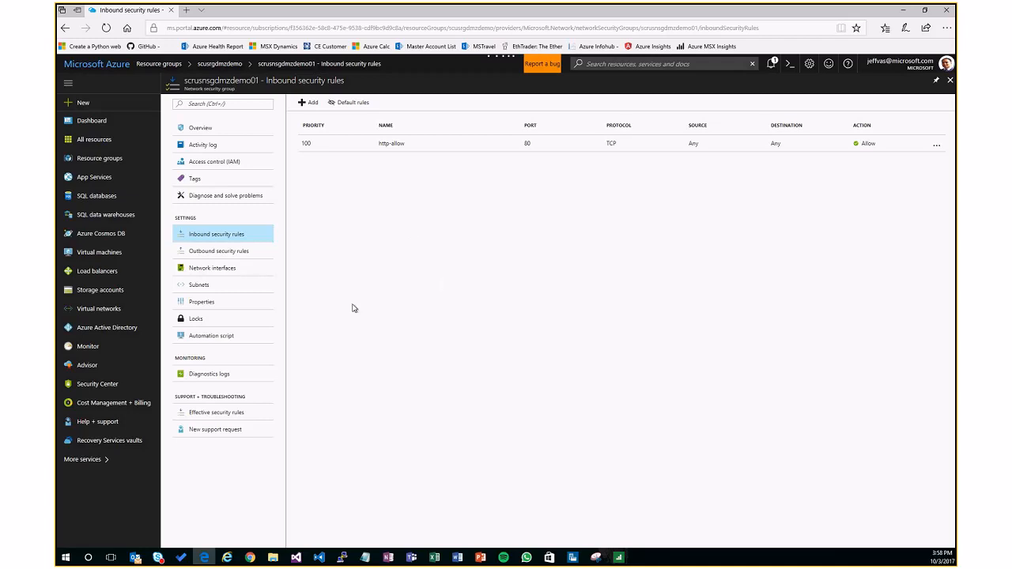
Open the subnet scussubnetdmzdemo01 in the virtual network scusvnetdmzdemo01.
left_click(101, 310)
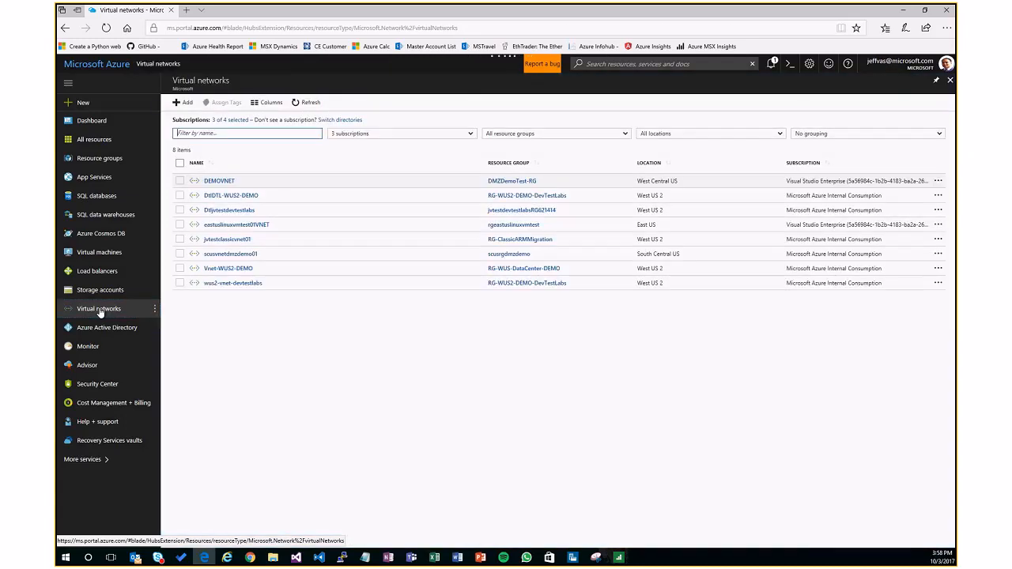
left_click(247, 256)
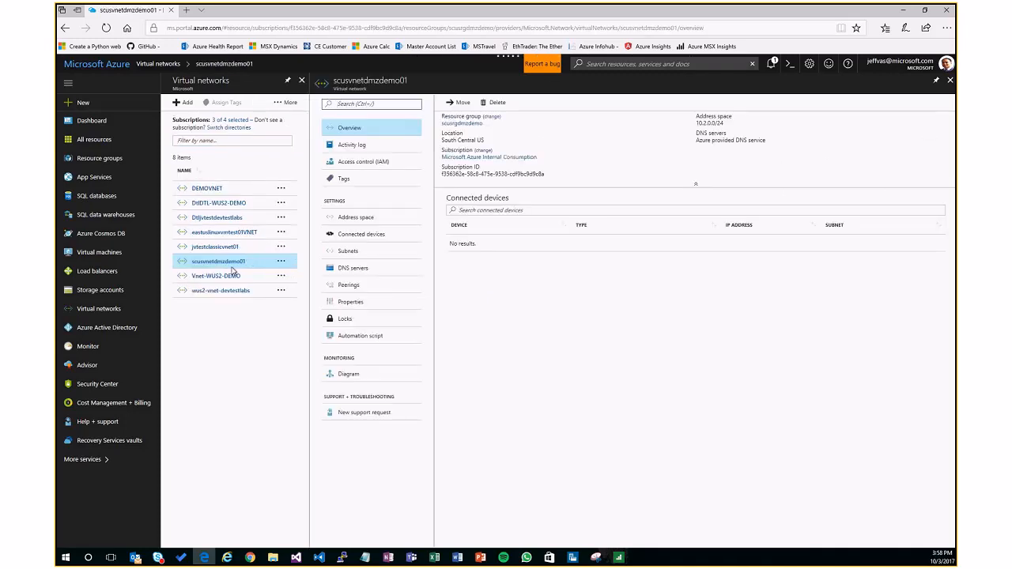
left_click(348, 252)
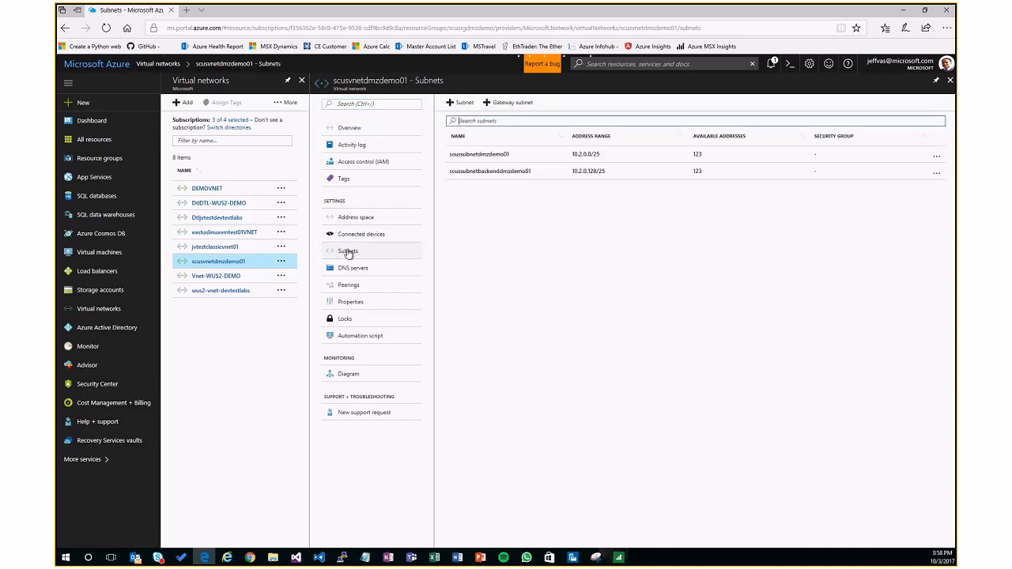
left_click(507, 155)
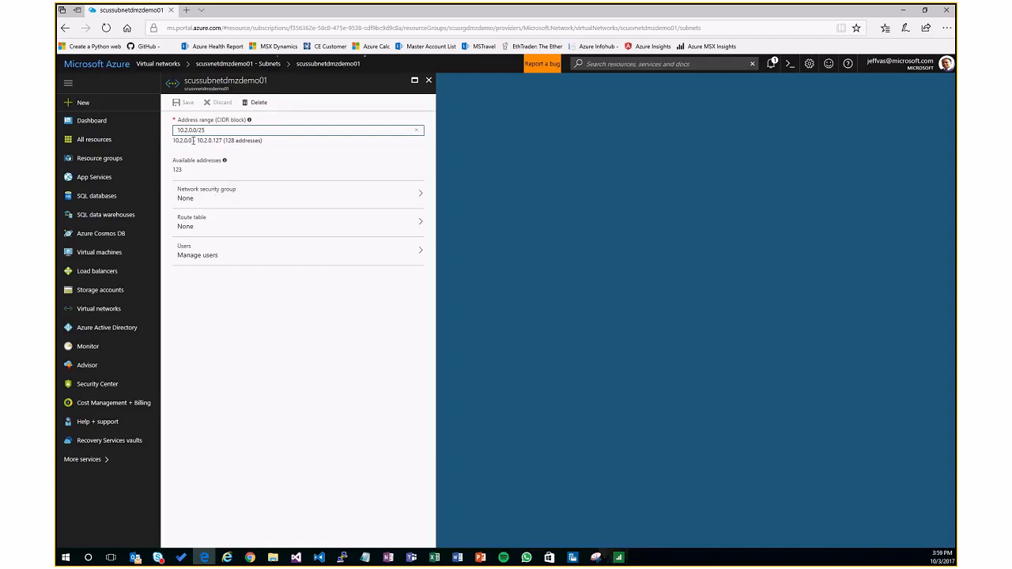
Associate the network security group scrusnsgdmzdemo01 with the subnet, save the change, and return to the dashboard.
left_click(213, 196)
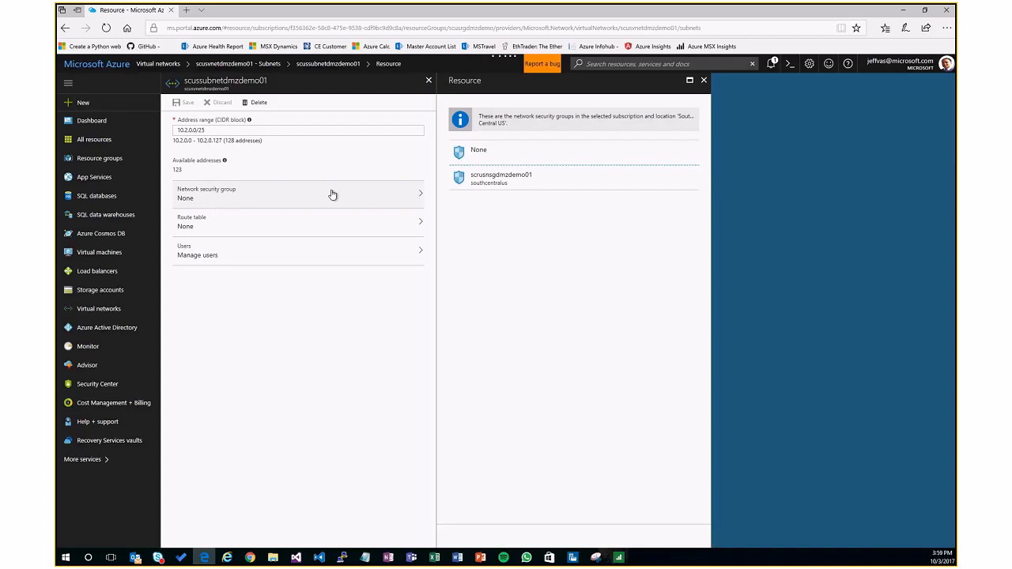
left_click(500, 185)
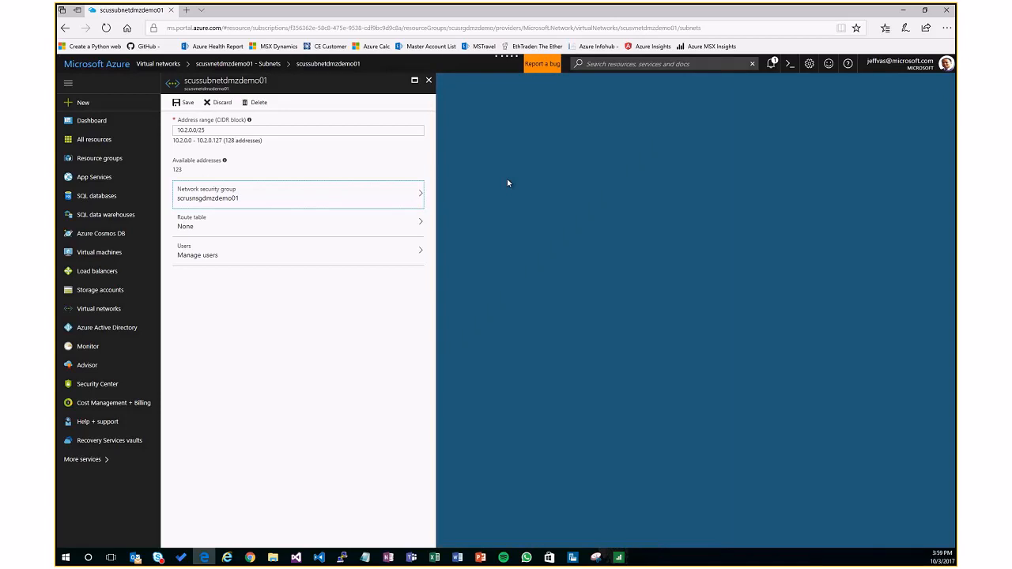
left_click(177, 103)
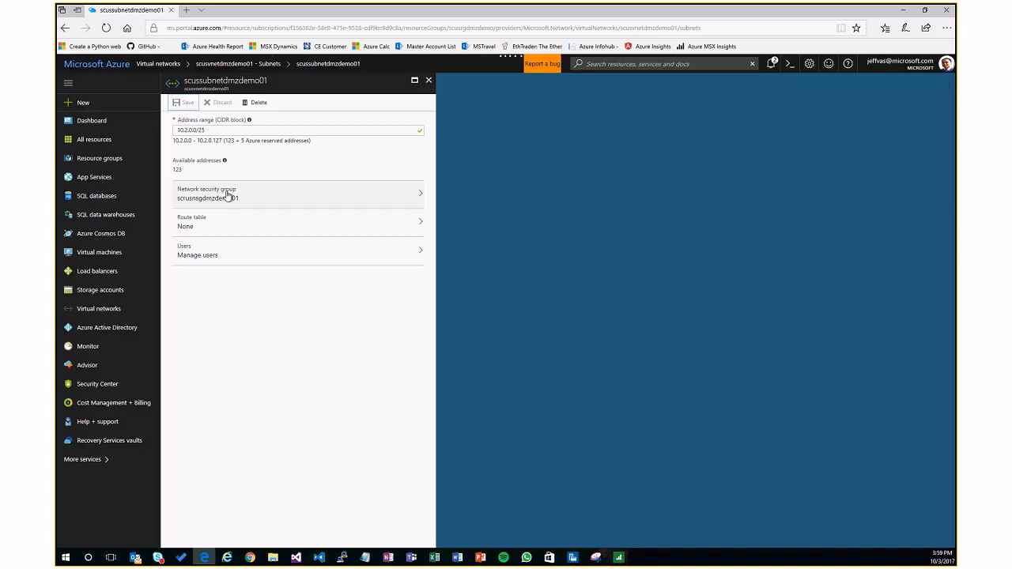
left_click(227, 202)
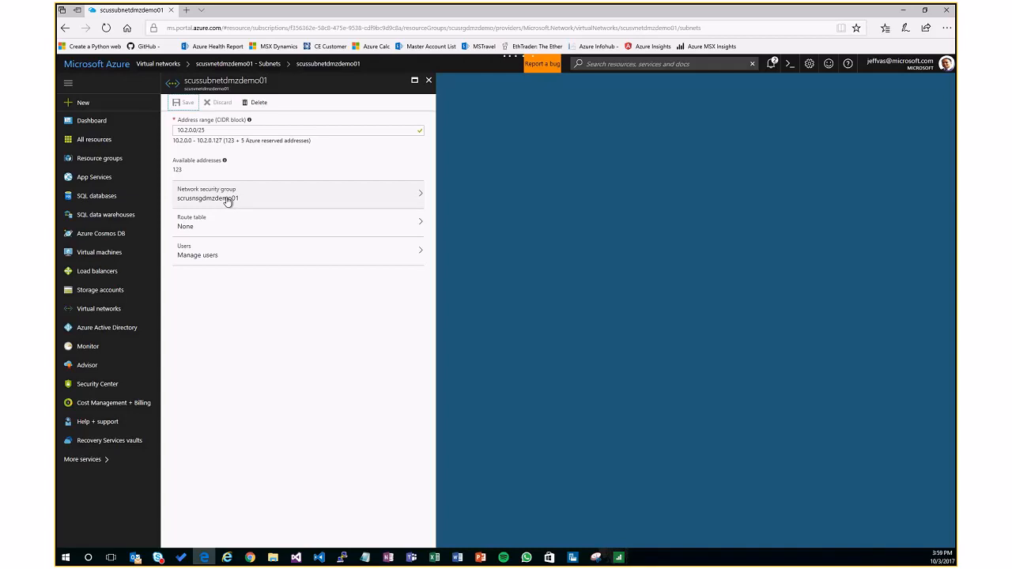
left_click(427, 81)
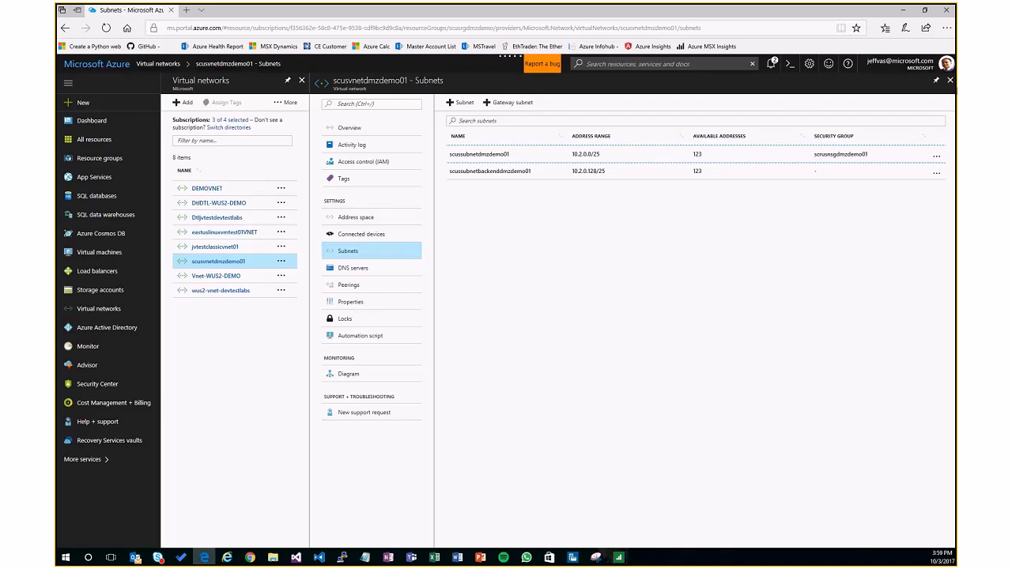
left_click(950, 80)
left_click(950, 82)
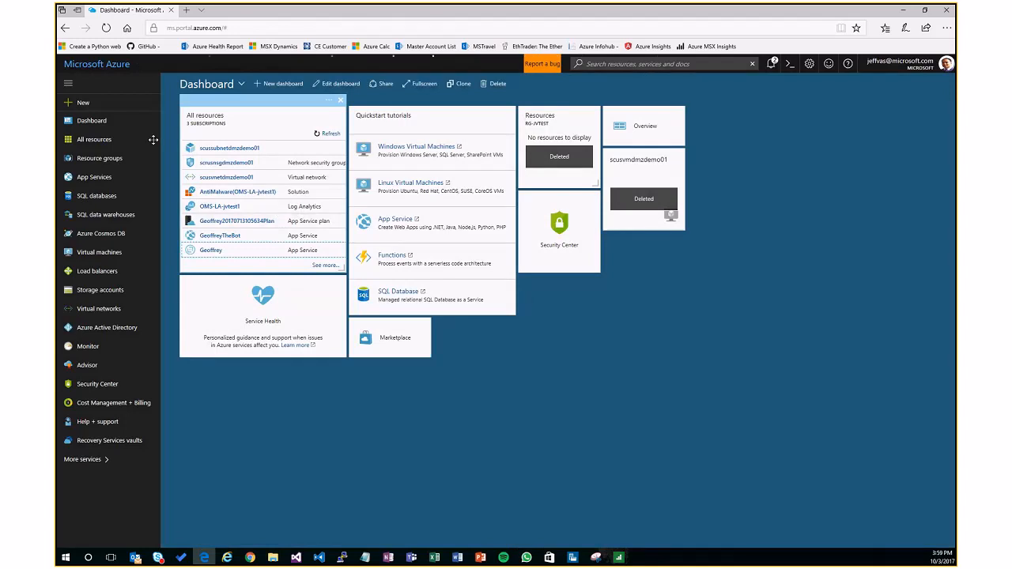
Start a new resource, dismiss the calendar reminder, and search the Marketplace for ubuntu.
left_click(80, 103)
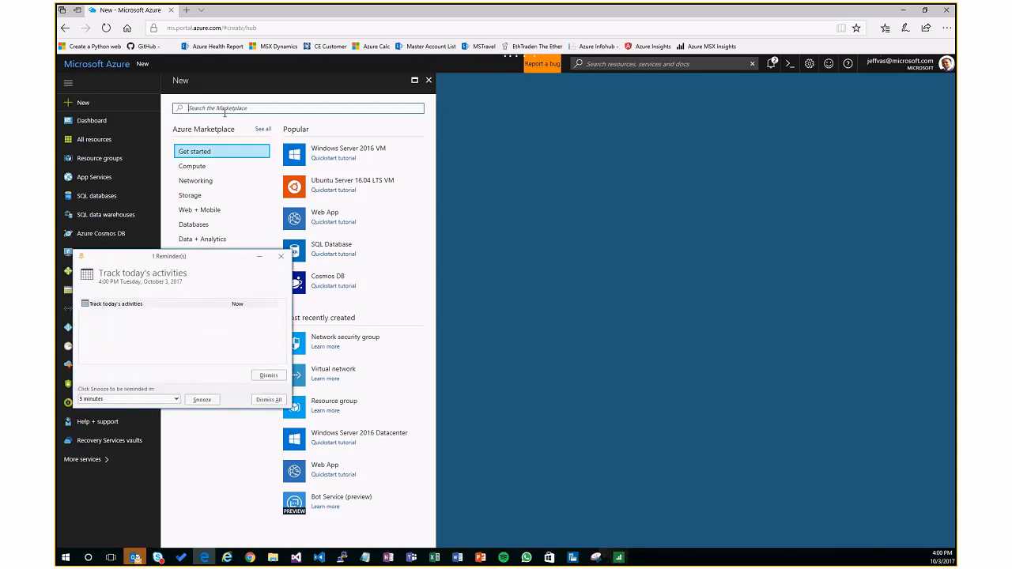
left_click(281, 256)
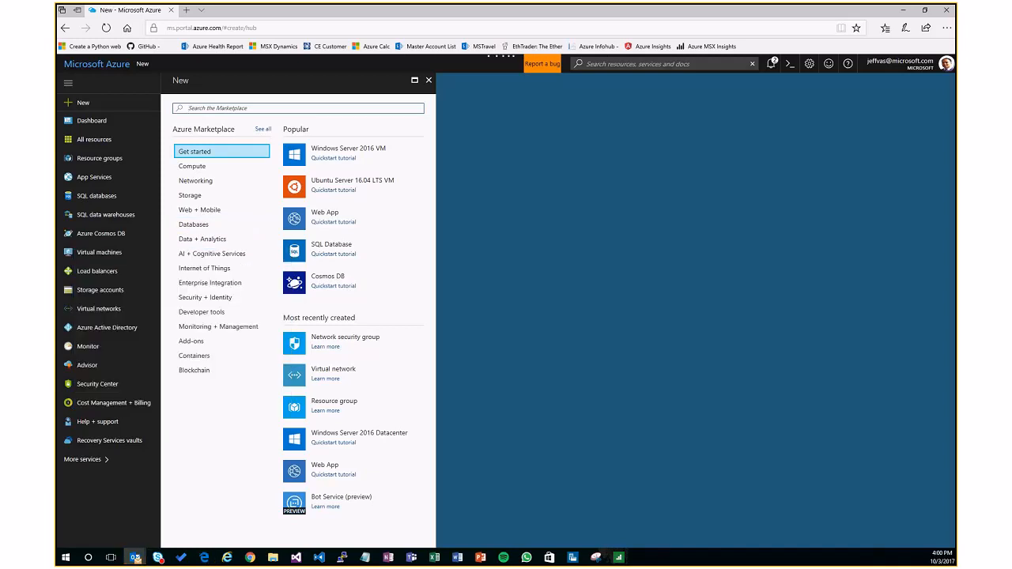
left_click(278, 107)
type("ubuntu")
key("Return")
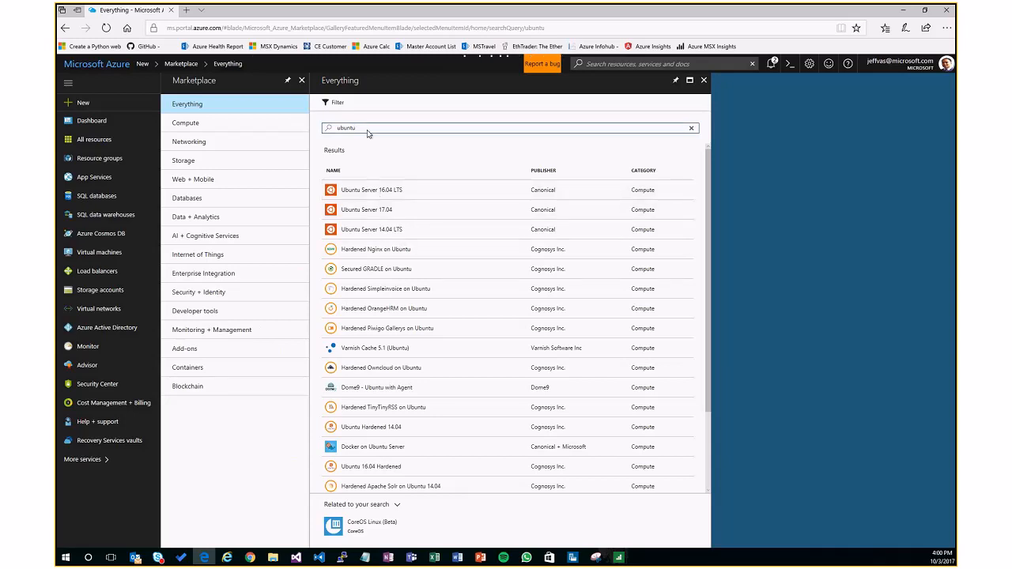
Search the Marketplace for windows server 2016 and start creating a Windows Server 2016 Datacenter virtual machine.
key("ctrl+a")
type("windows server 2016")
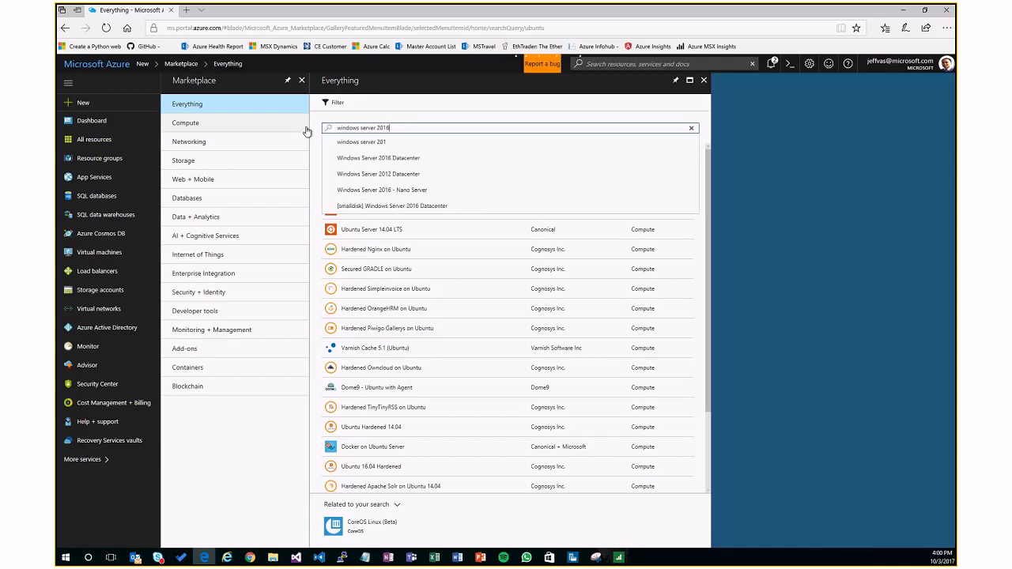
key("Return")
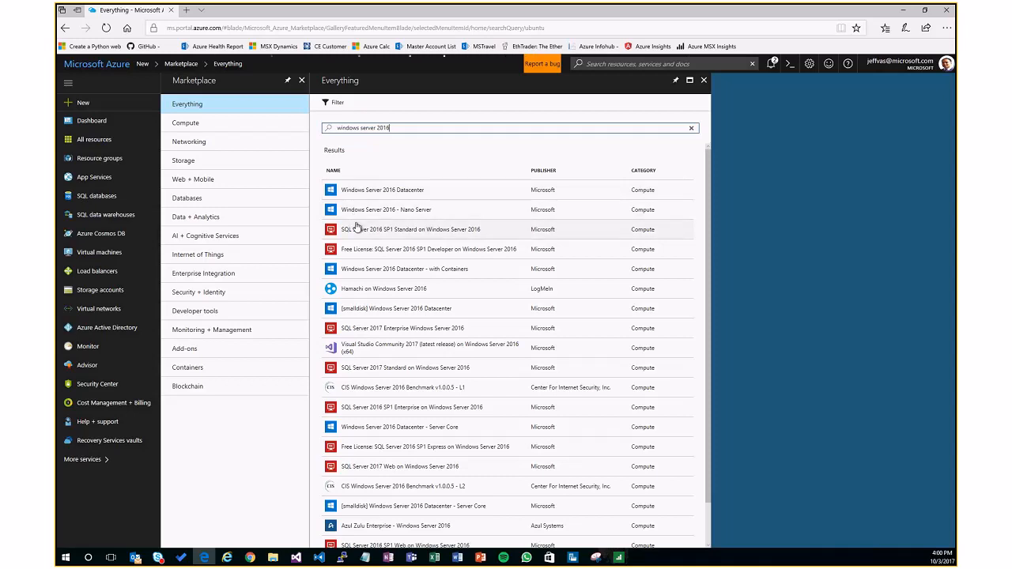
left_click(364, 193)
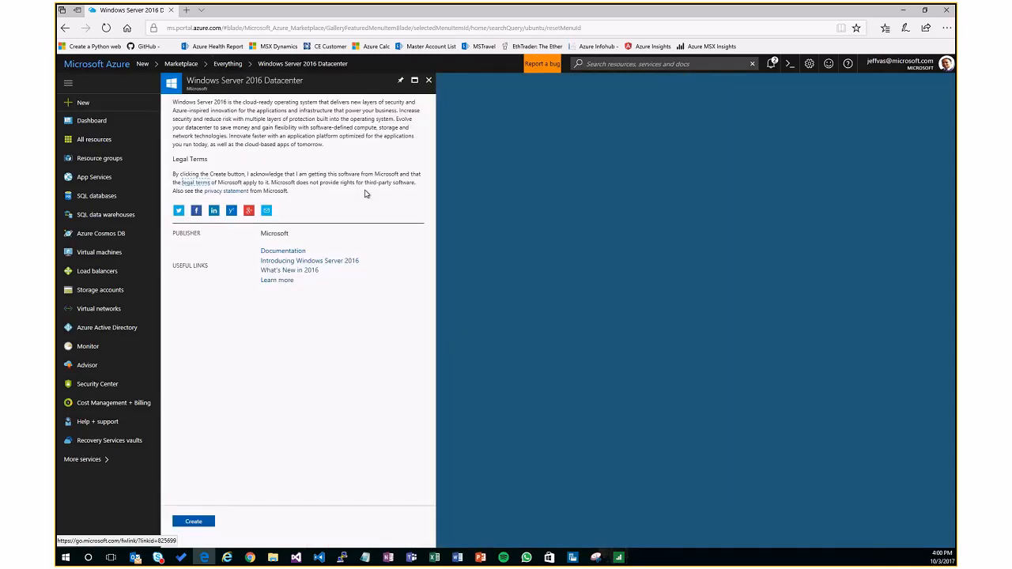
left_click(191, 525)
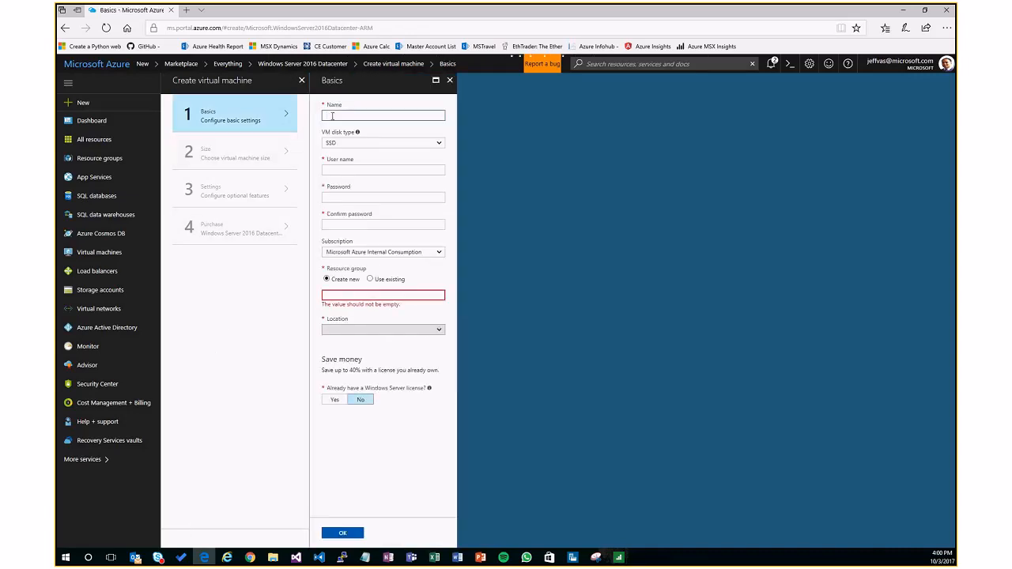
Name the virtual machine scusvmdmzdemoweb01 and set its disk type to HDD.
type("scu")
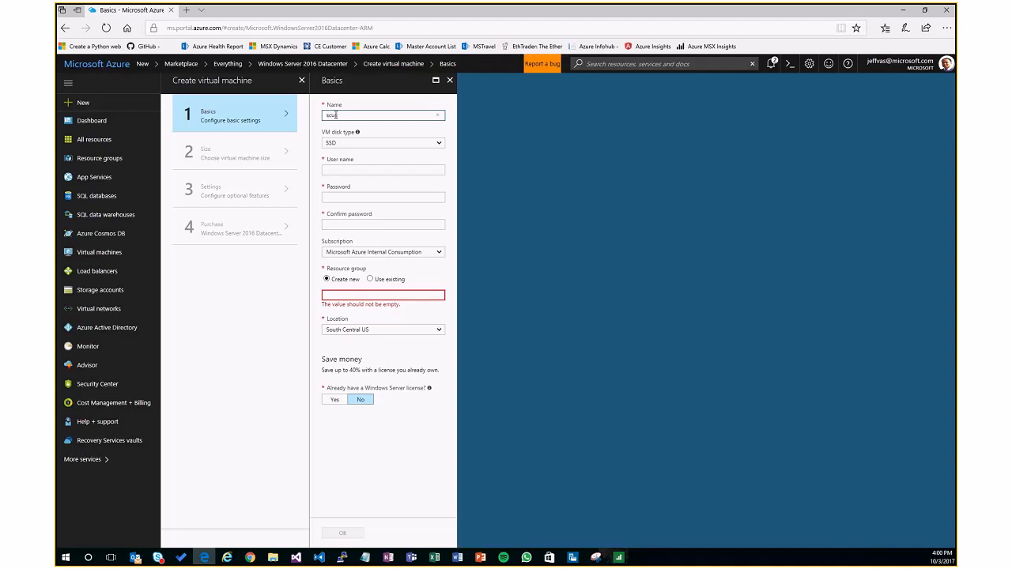
type("svmdmzdemoweb01")
left_click(353, 146)
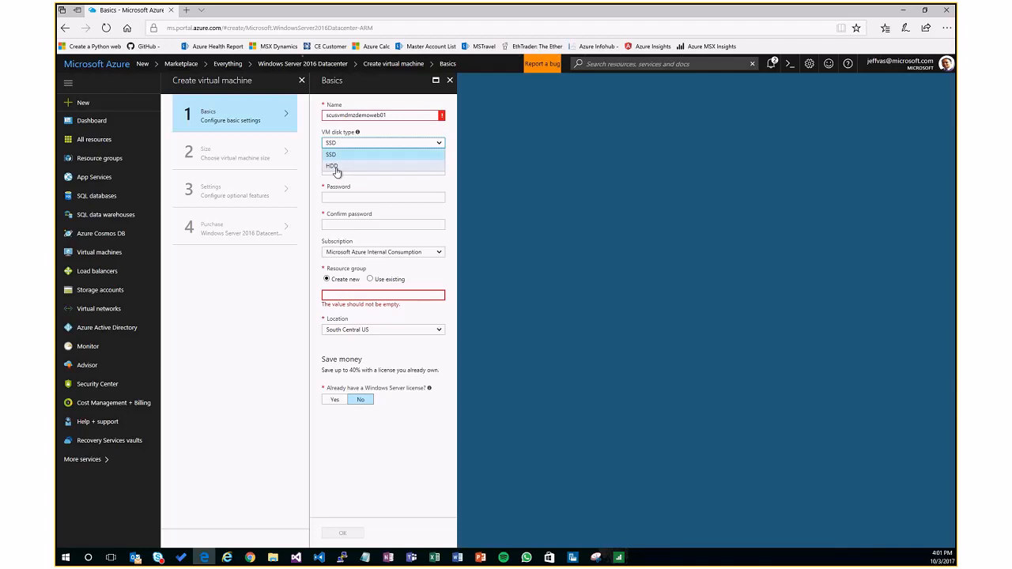
left_click(336, 168)
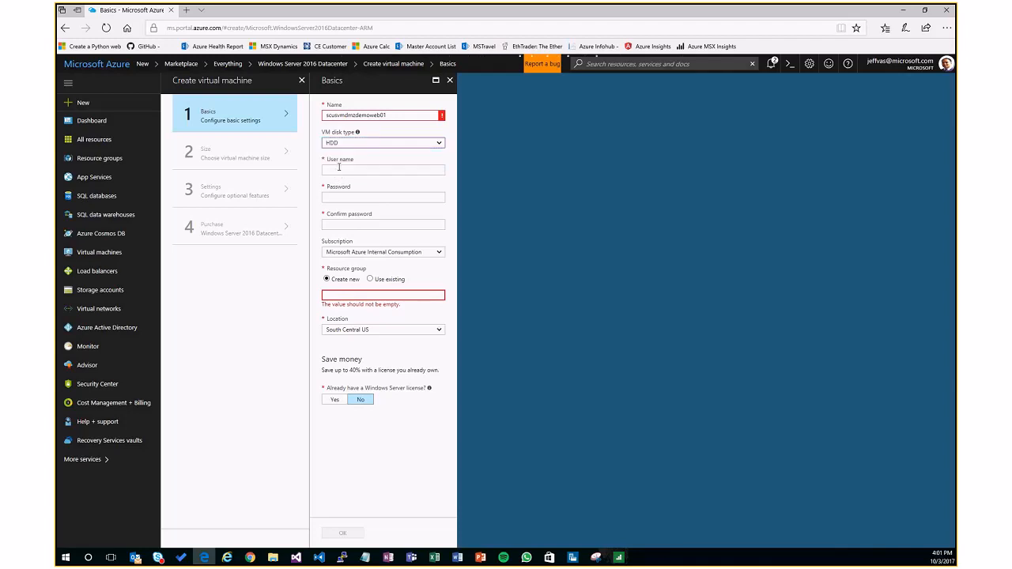
Set the administrator user name to localadmin, then enter and confirm the account password.
left_click(342, 170)
type("localadmin")
key("Tab")
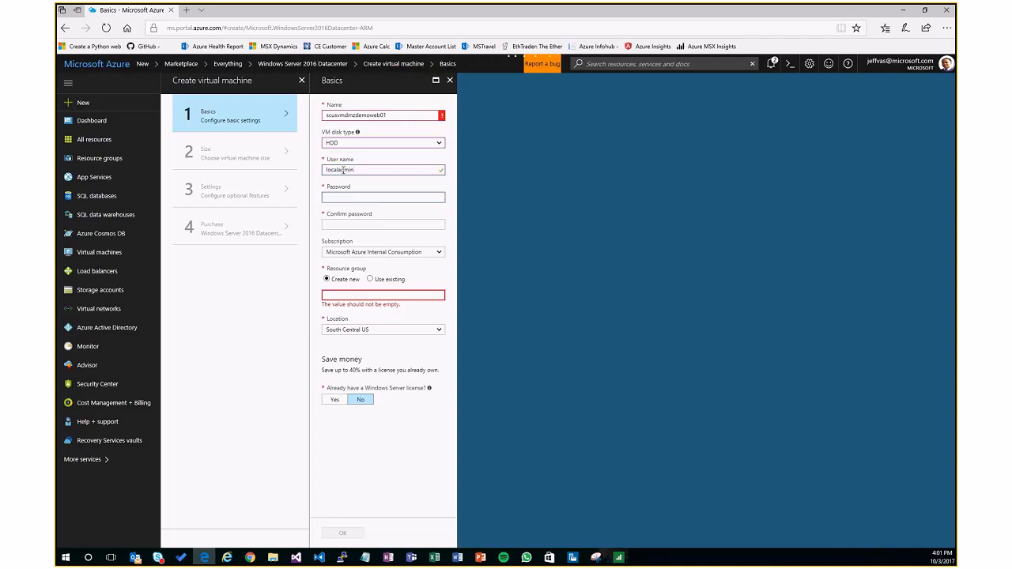
type("******************")
key("Tab")
type("******************")
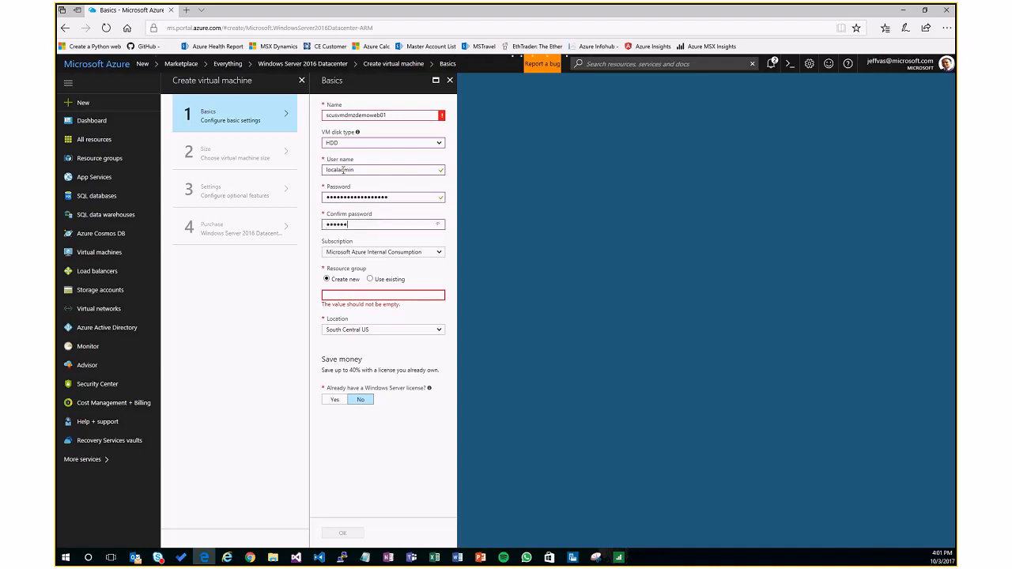
key("Tab")
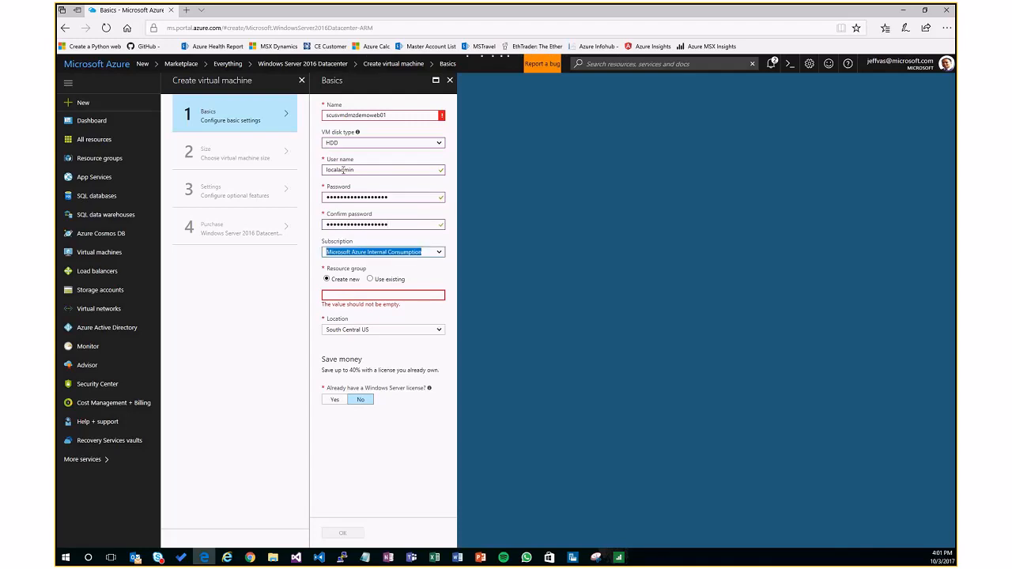
Assign the virtual machine to the existing resource group scusrgdmzdemo.
left_click(371, 280)
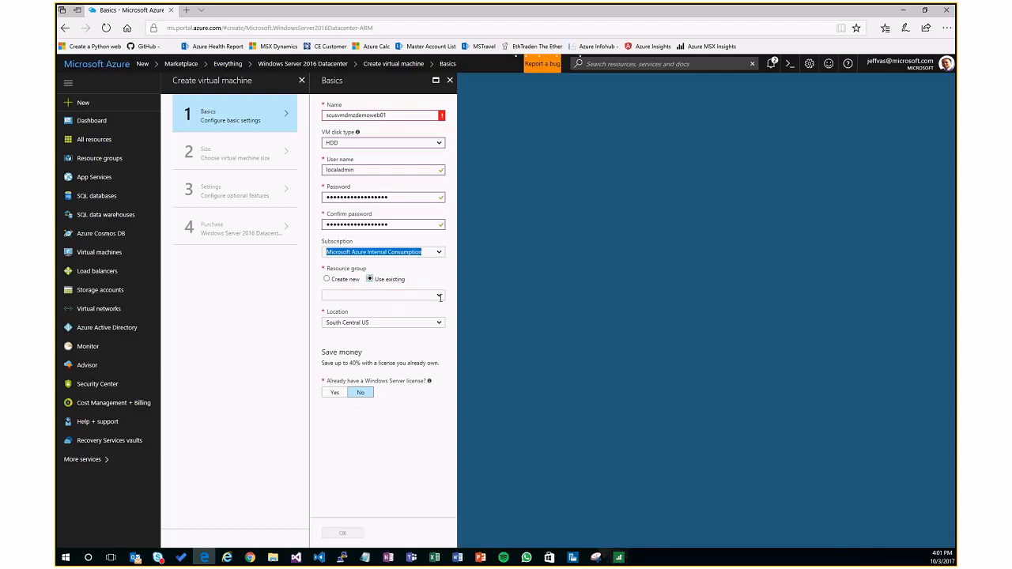
left_click(440, 296)
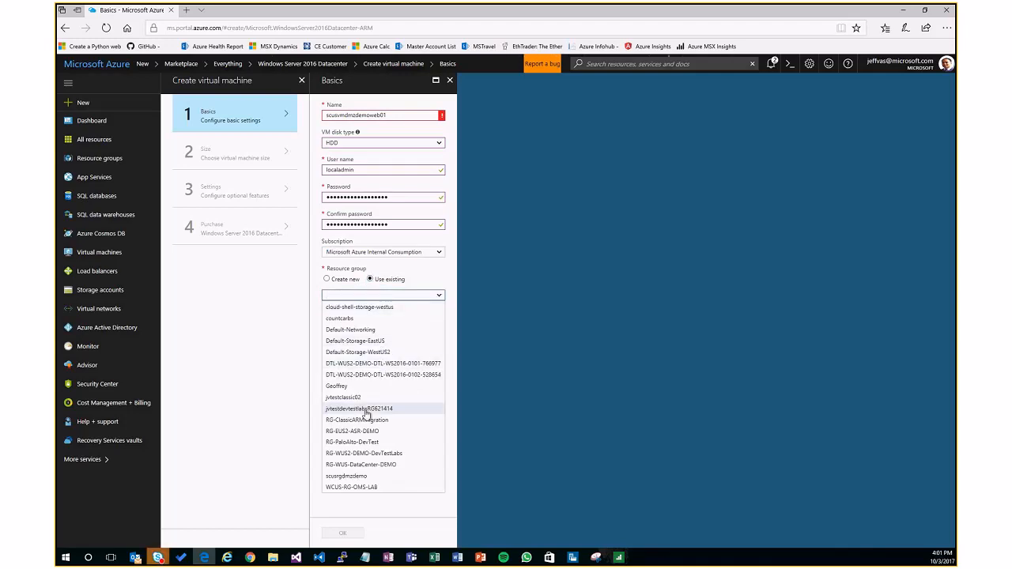
left_click(356, 476)
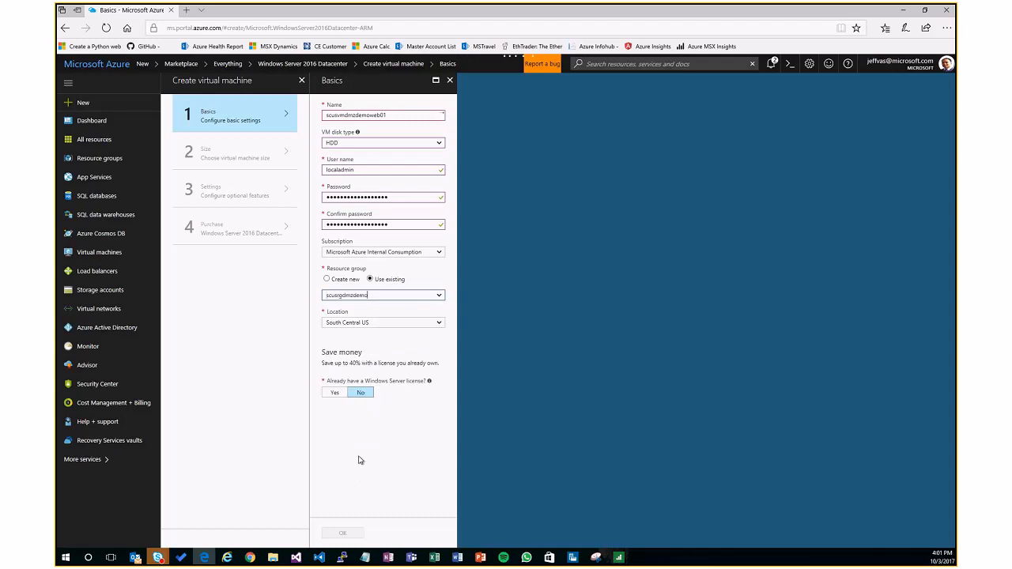
Check the validation error on the virtual machine name and shorten the name to scusvmweb01.
mouse_move(443, 117)
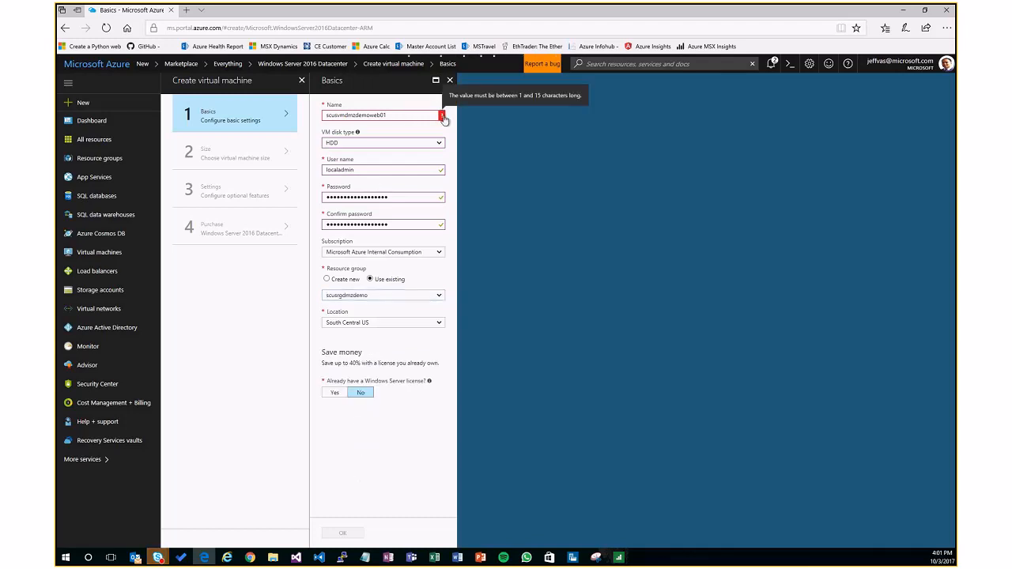
left_click(365, 117)
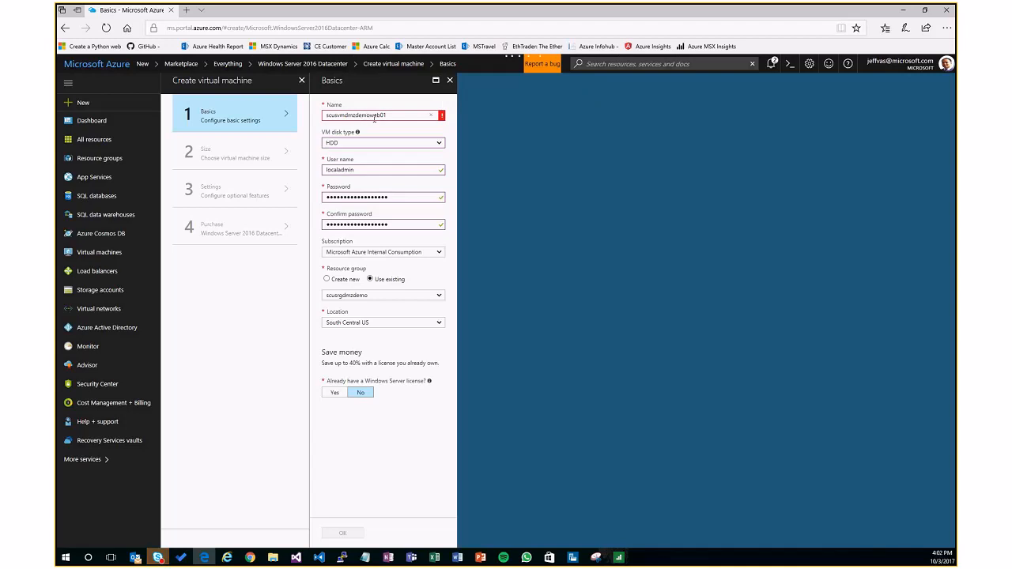
key("BackSpace")
key("BackSpace")
key("BackSpace")
key("BackSpace")
key("BackSpace")
key("BackSpace")
key("BackSpace")
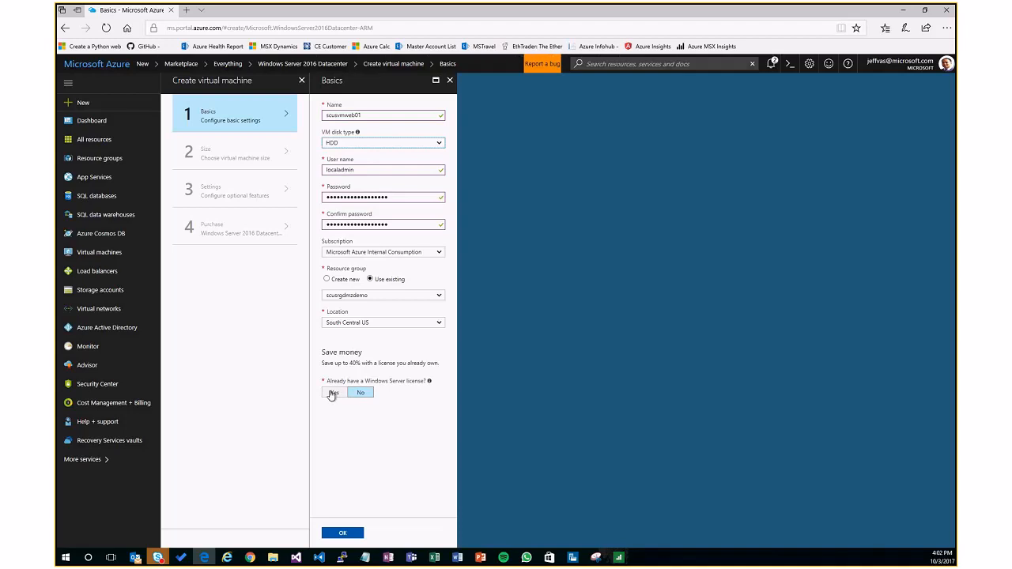
Keep the existing Windows Server license option set to No and confirm the basic settings.
left_click(360, 394)
left_click(361, 393)
left_click(346, 533)
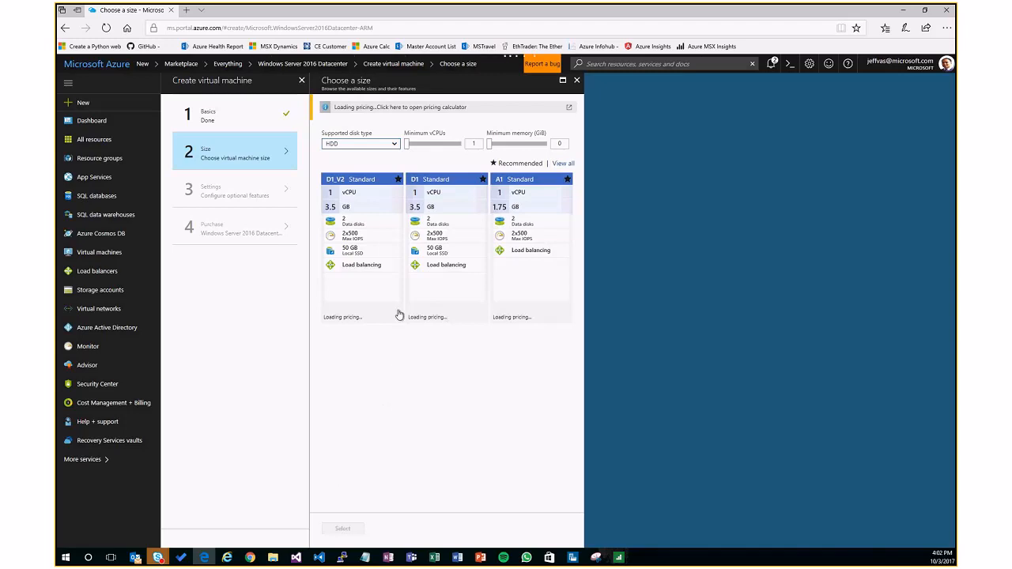
Browse all available virtual machine sizes, then choose the DS1_V2 Standard size and confirm it.
left_click(565, 180)
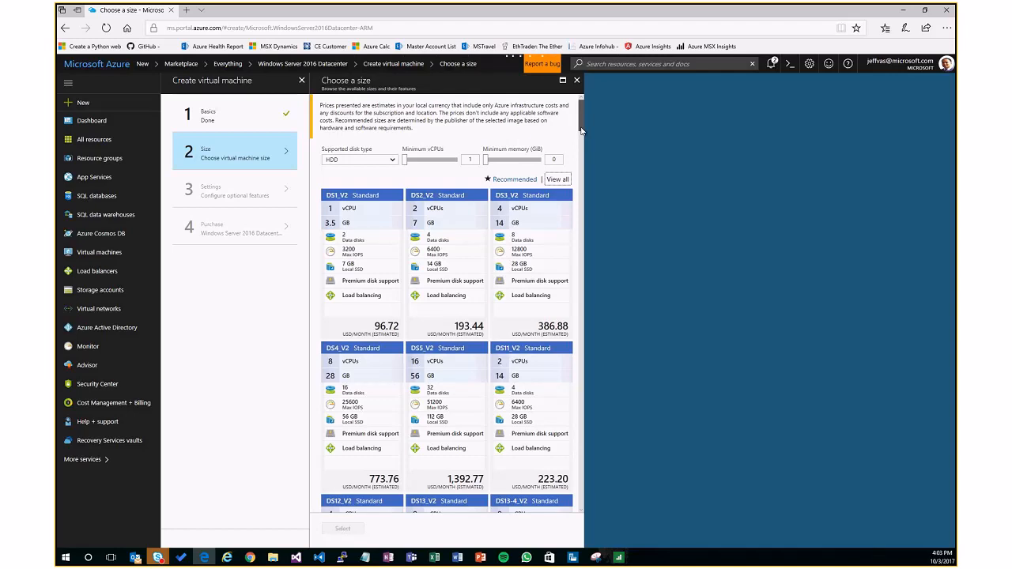
scroll(581, 133, "down", 1)
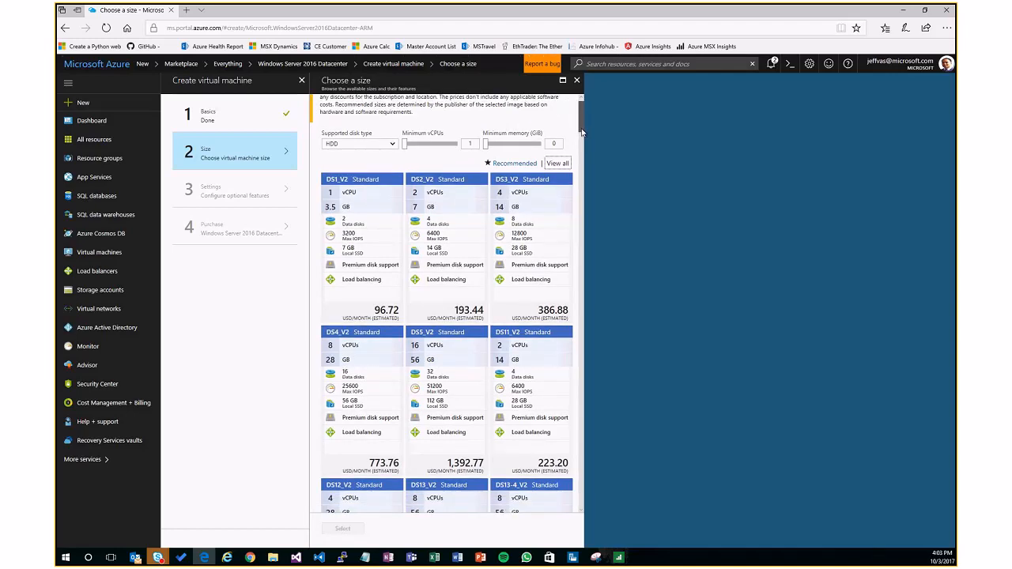
left_click_drag(583, 137, 580, 466)
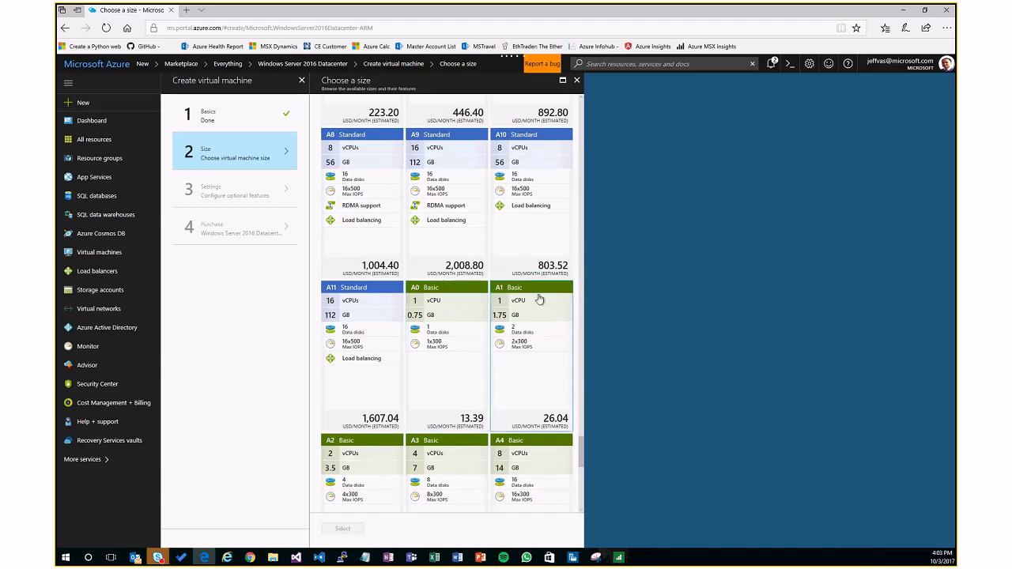
left_click(539, 297)
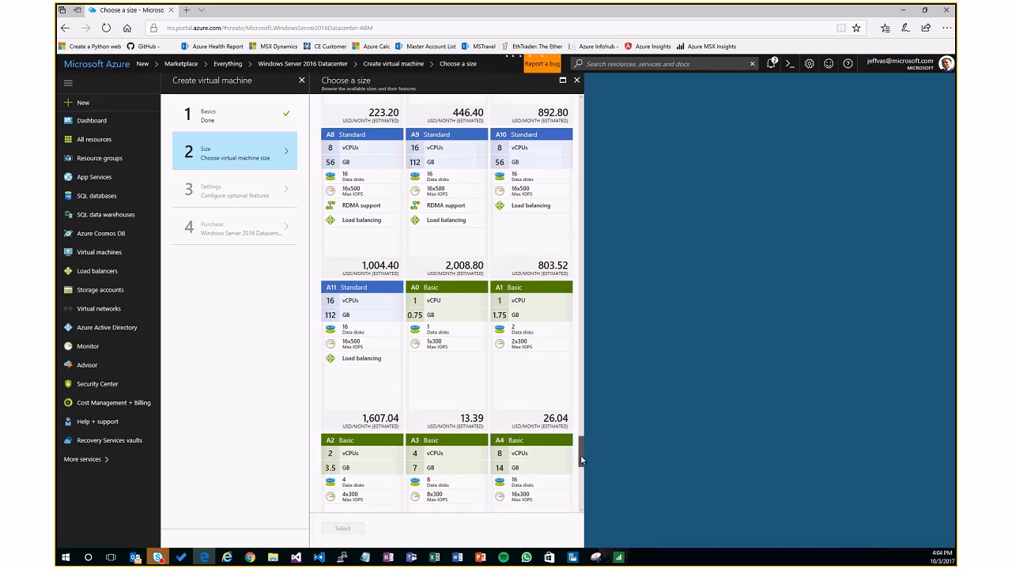
left_click_drag(580, 454, 583, 280)
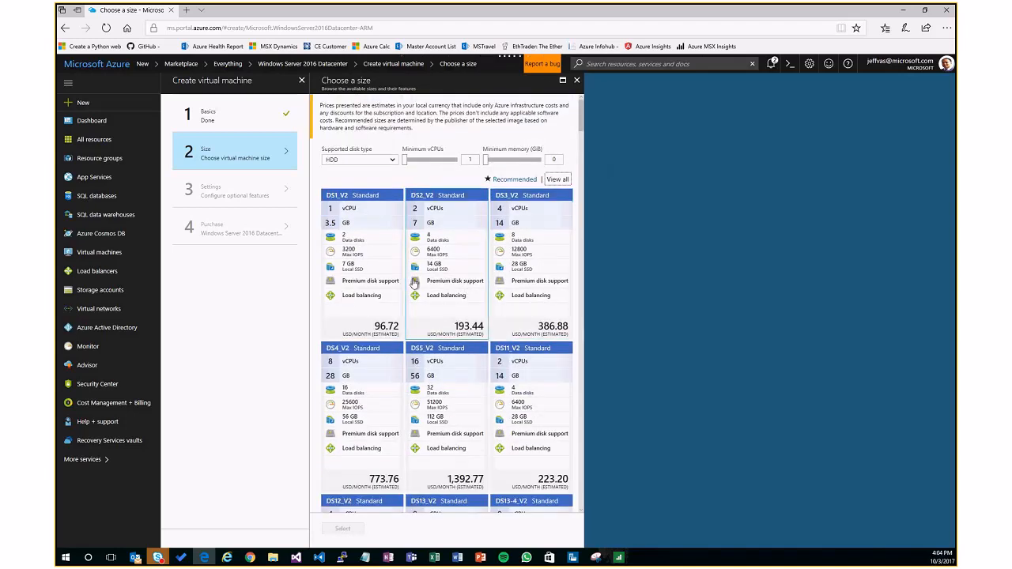
left_click(357, 309)
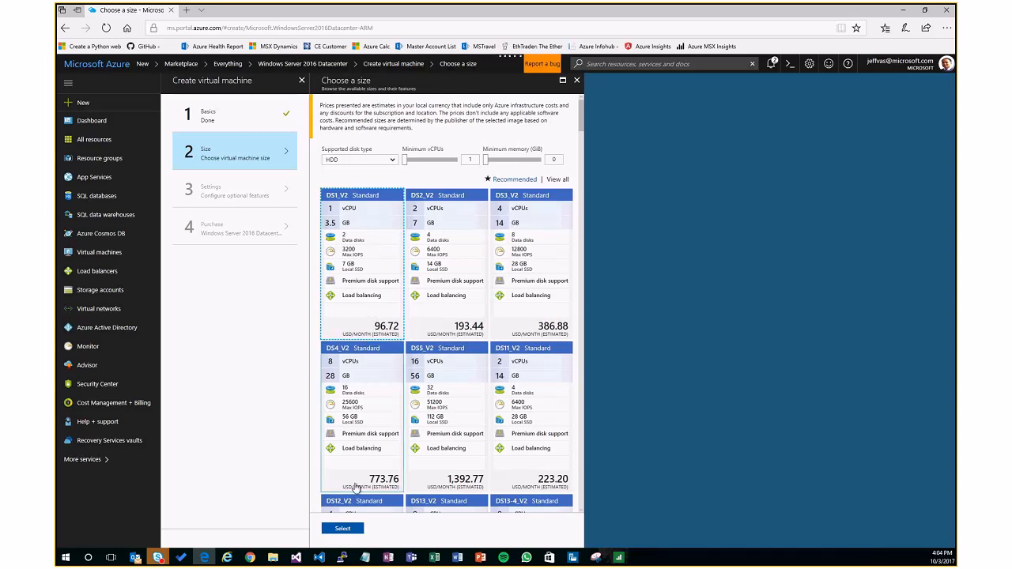
left_click(342, 529)
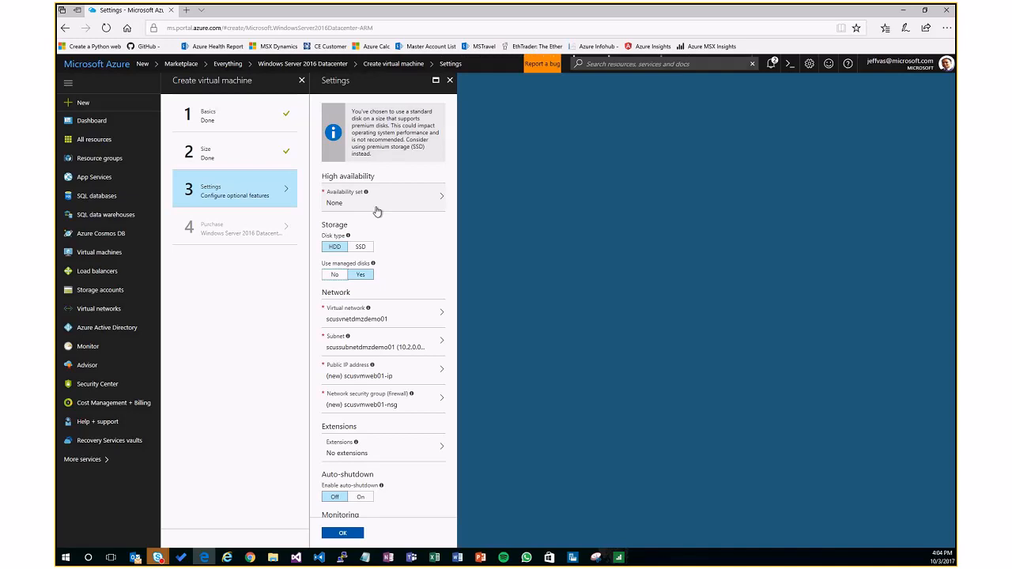
Keep the availability set at None, the disk type at HDD and managed disks enabled for the virtual machine.
left_click(377, 205)
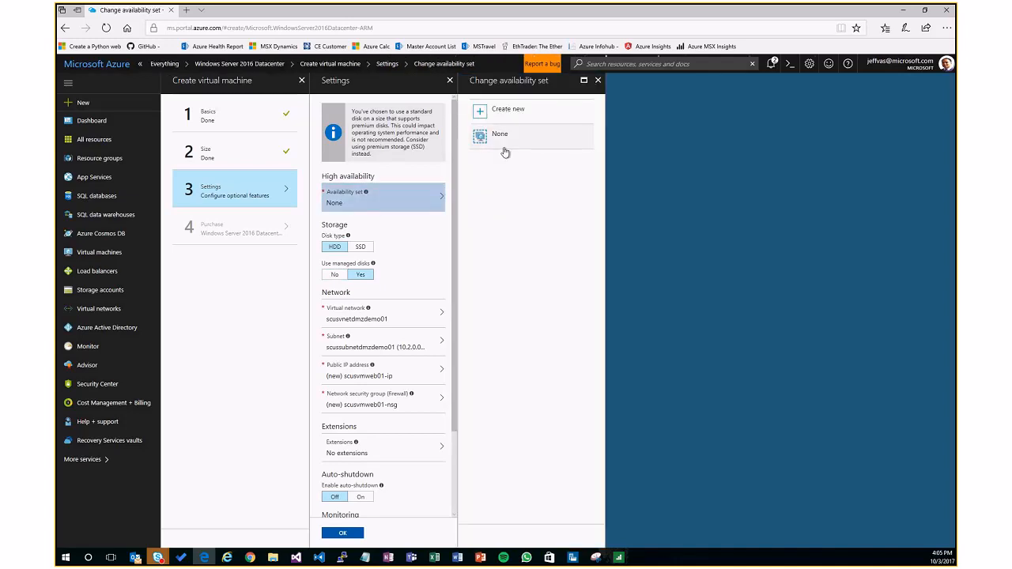
left_click(598, 80)
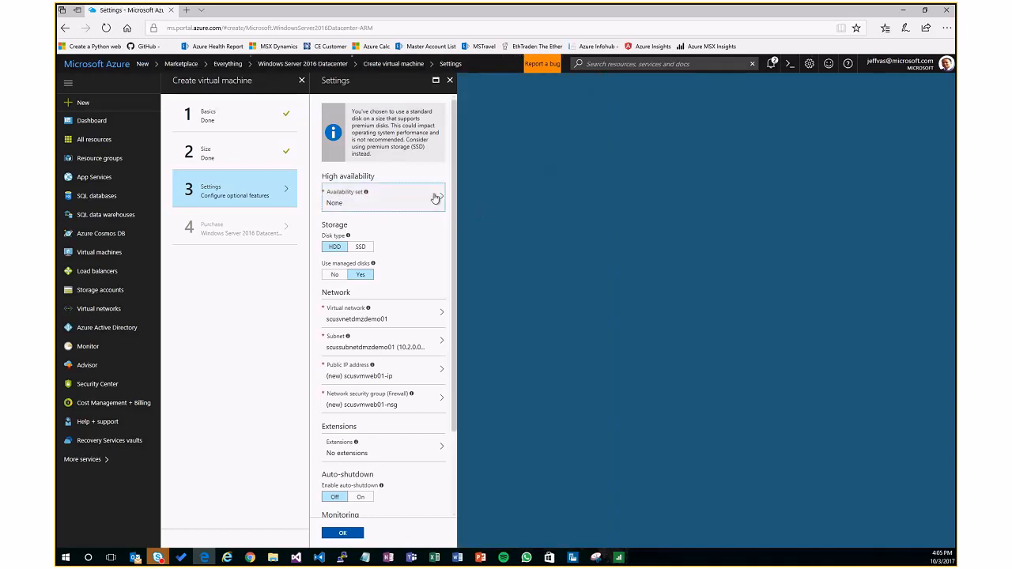
left_click(334, 248)
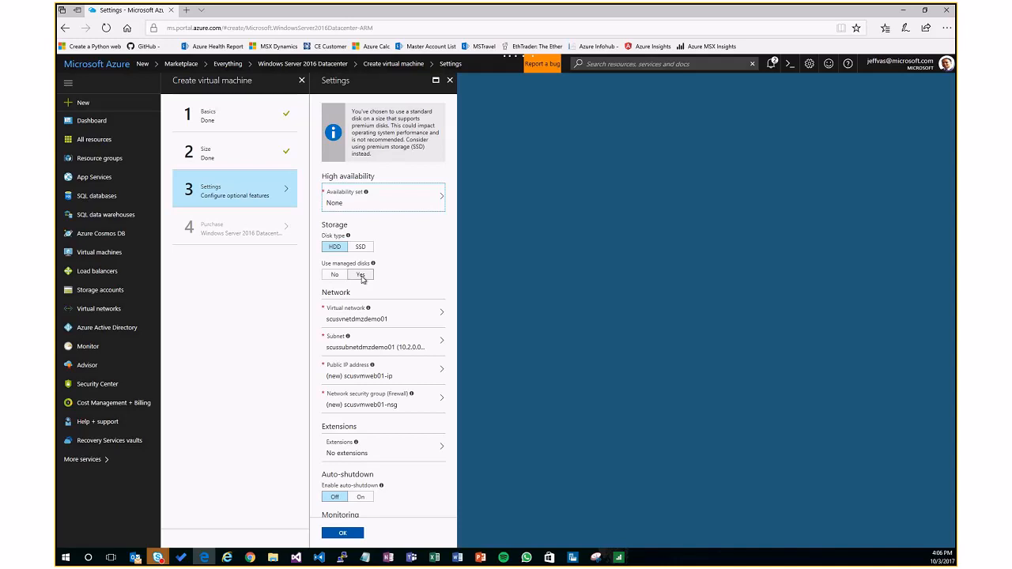
left_click(361, 275)
scroll(368, 269, "down", 1)
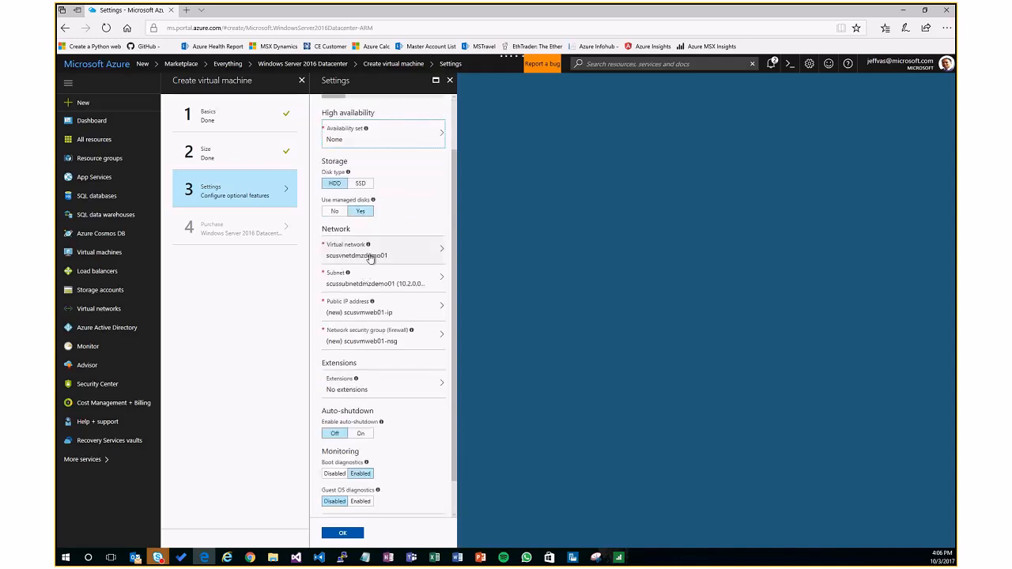
Place the virtual machine in virtual network scusvnetdmzdemo01 and subnet scussubnetdmzdemo01.
left_click(371, 258)
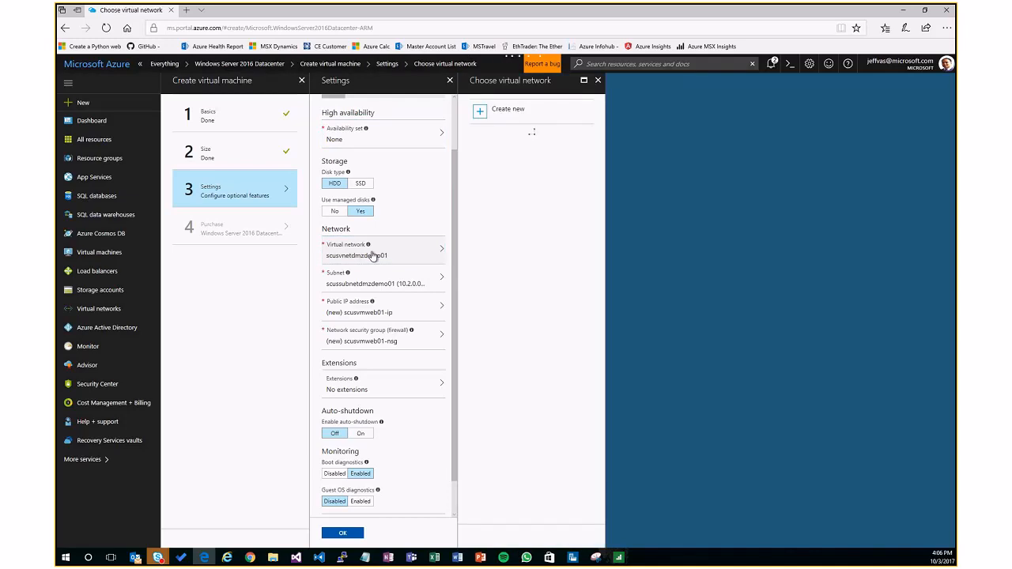
left_click(534, 189)
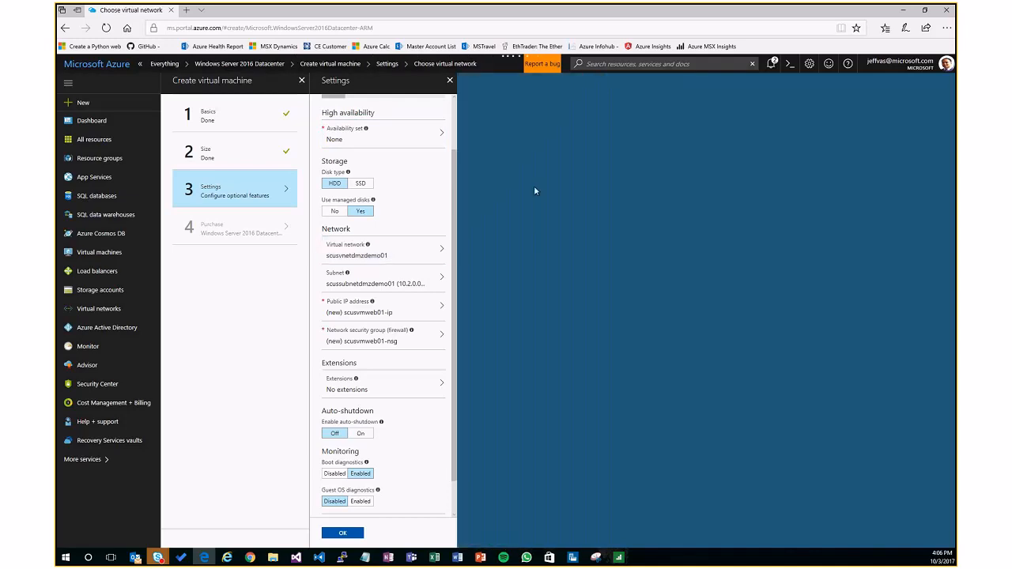
left_click(391, 284)
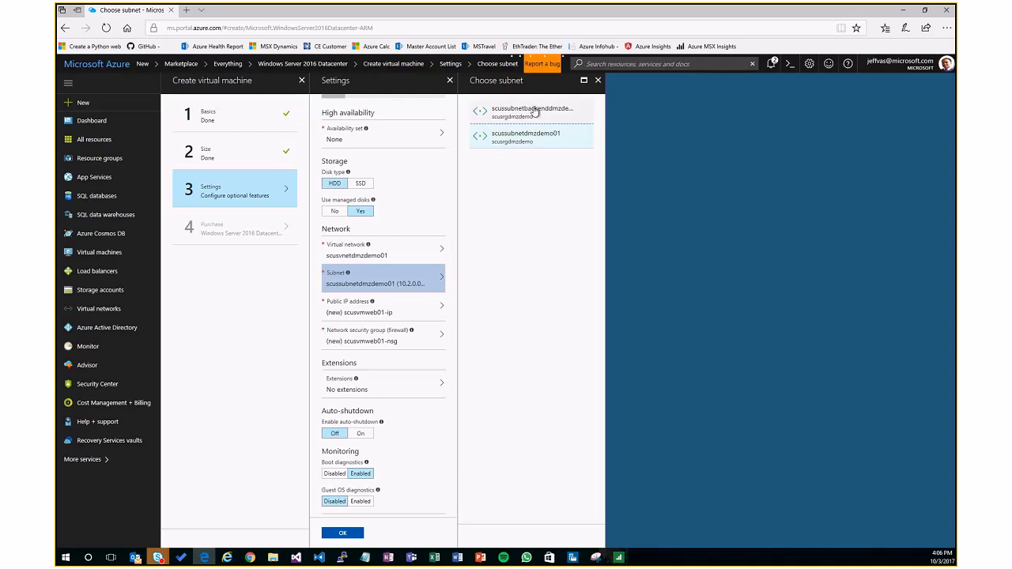
left_click(540, 142)
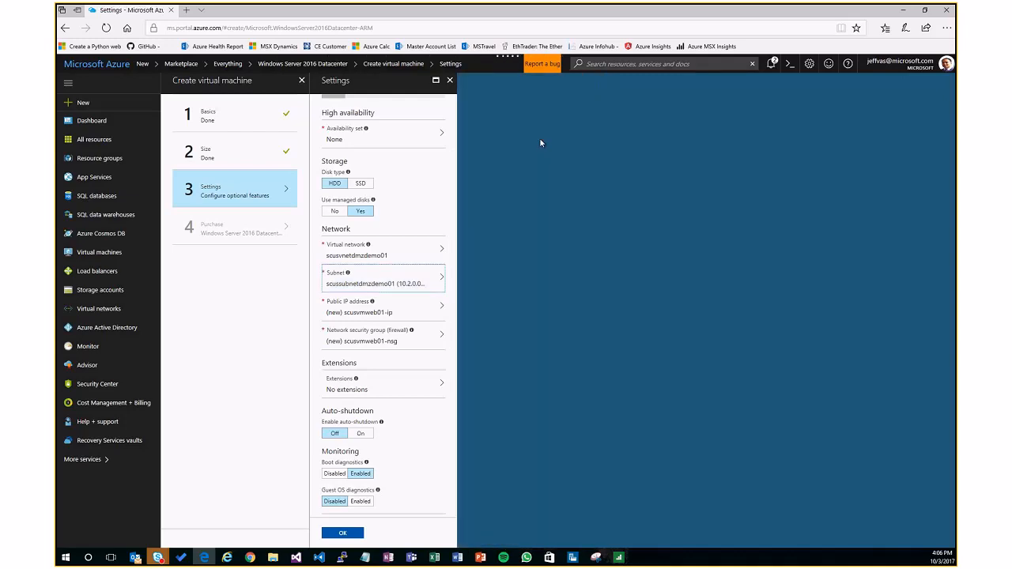
Set the assignment of the new public IP address scusvmweb01-ip to Static.
left_click(400, 312)
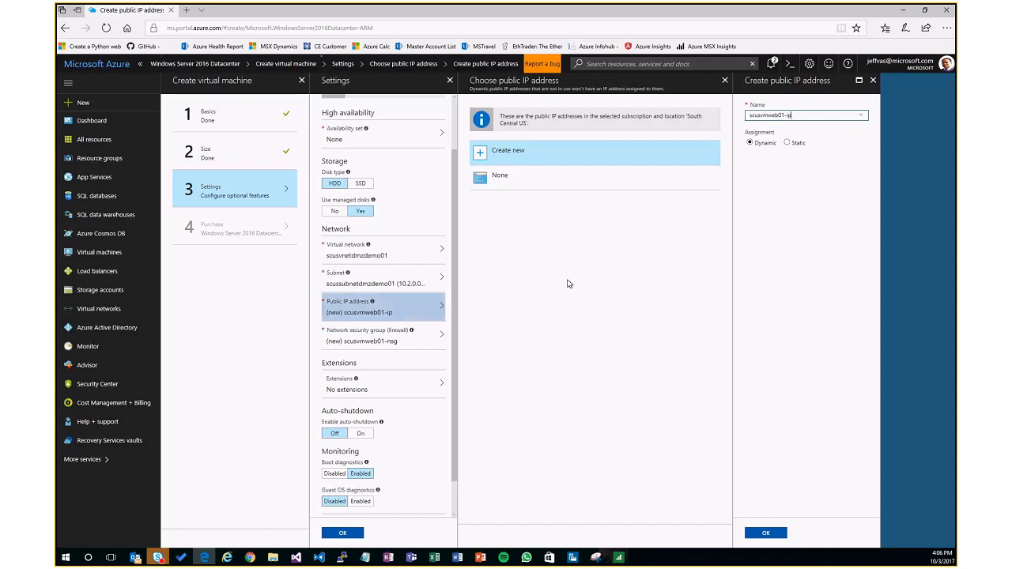
left_click(787, 143)
left_click(773, 533)
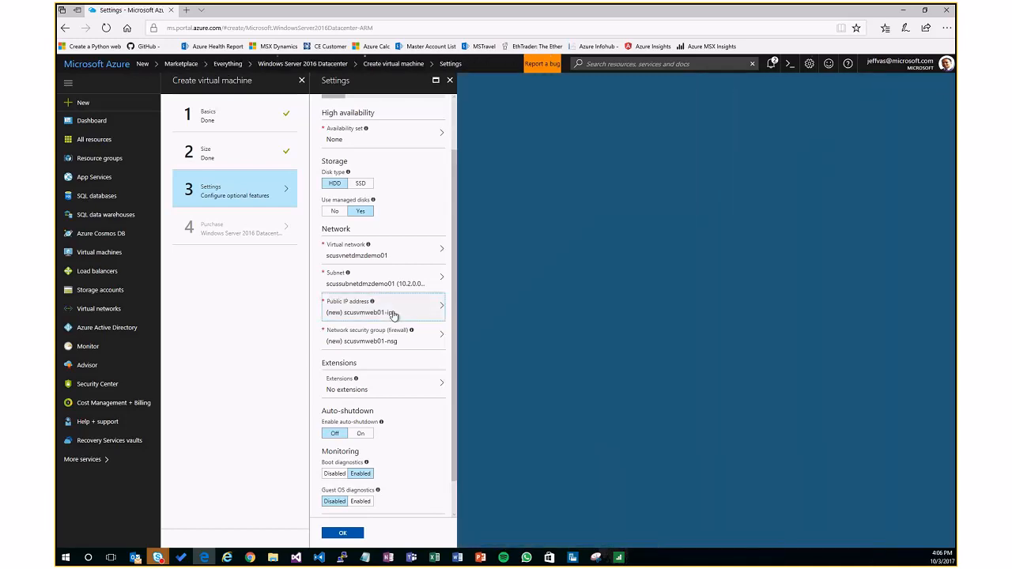
Set the virtual machine's network security group to None and confirm the optional settings.
left_click(398, 340)
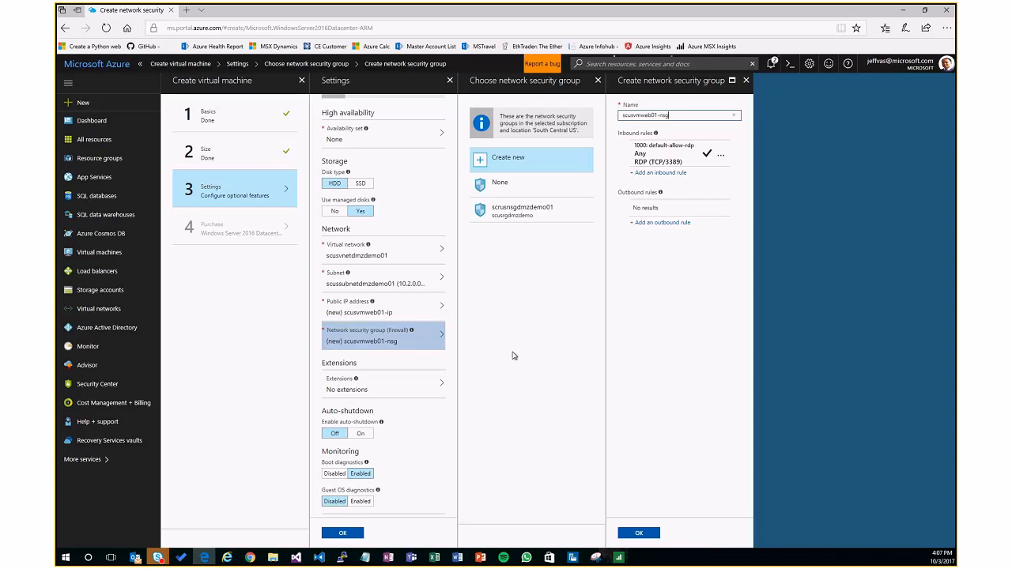
left_click(516, 188)
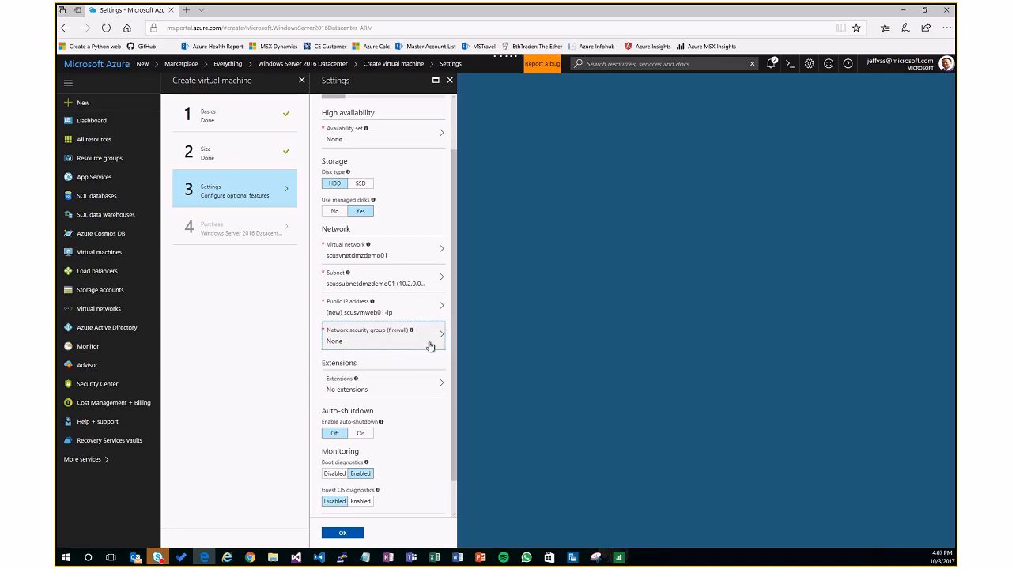
scroll(420, 415, "down", 1)
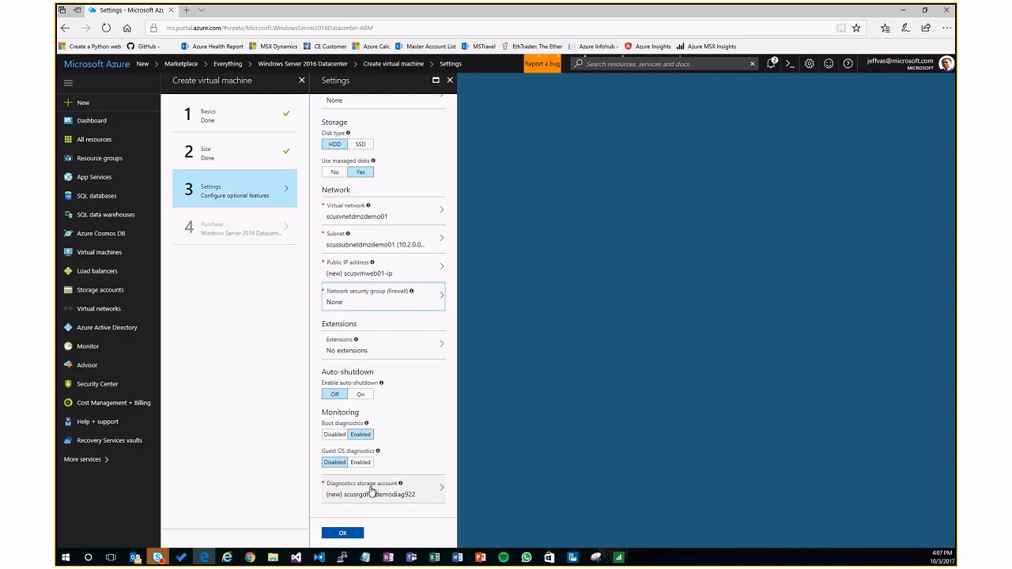
left_click(348, 537)
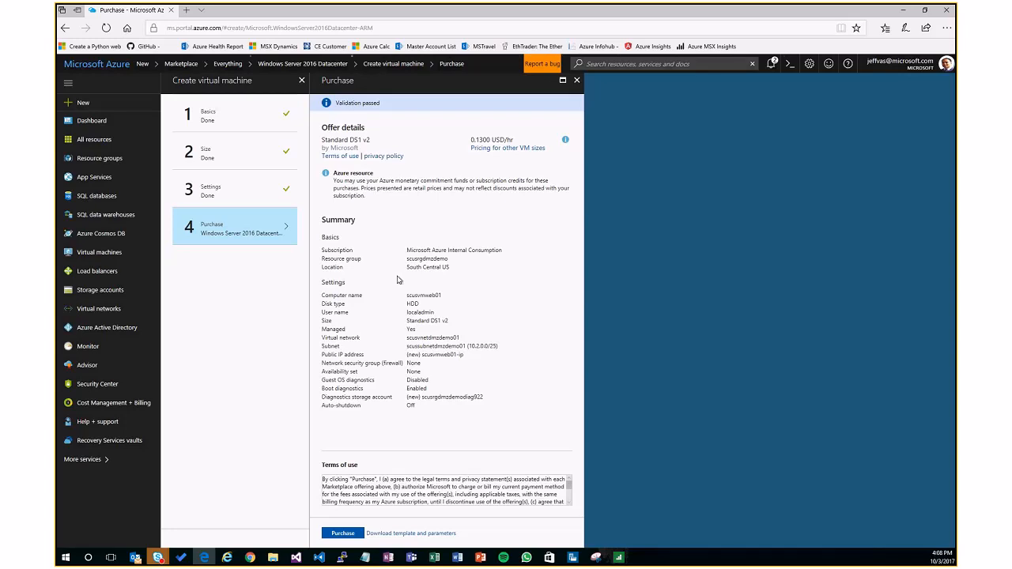
Review the offer's size and hourly price along with the configuration summary, and purchase the virtual machine.
triple_click(341, 141)
left_click(514, 140)
left_click_drag(515, 140, 480, 142)
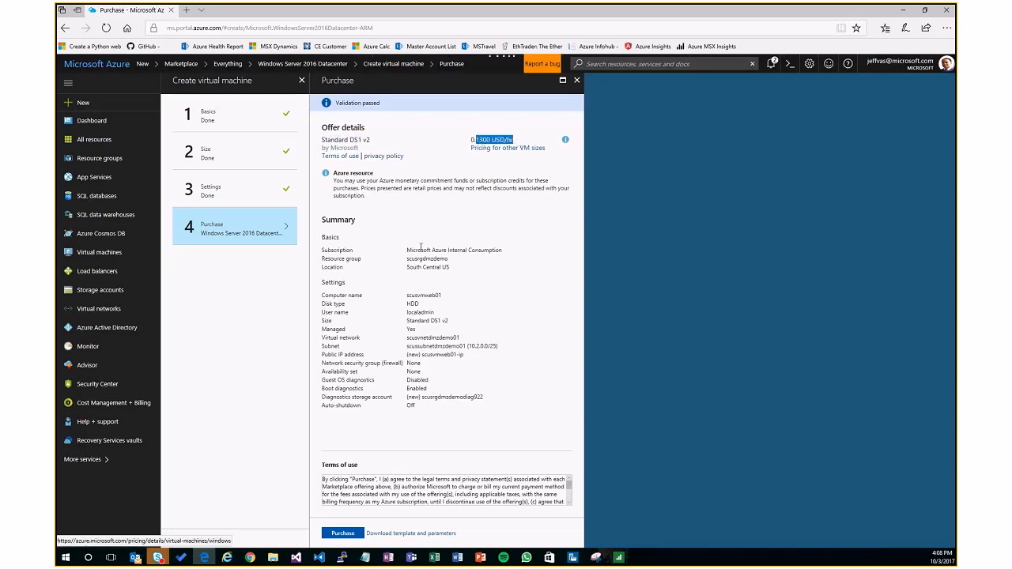
left_click(447, 378)
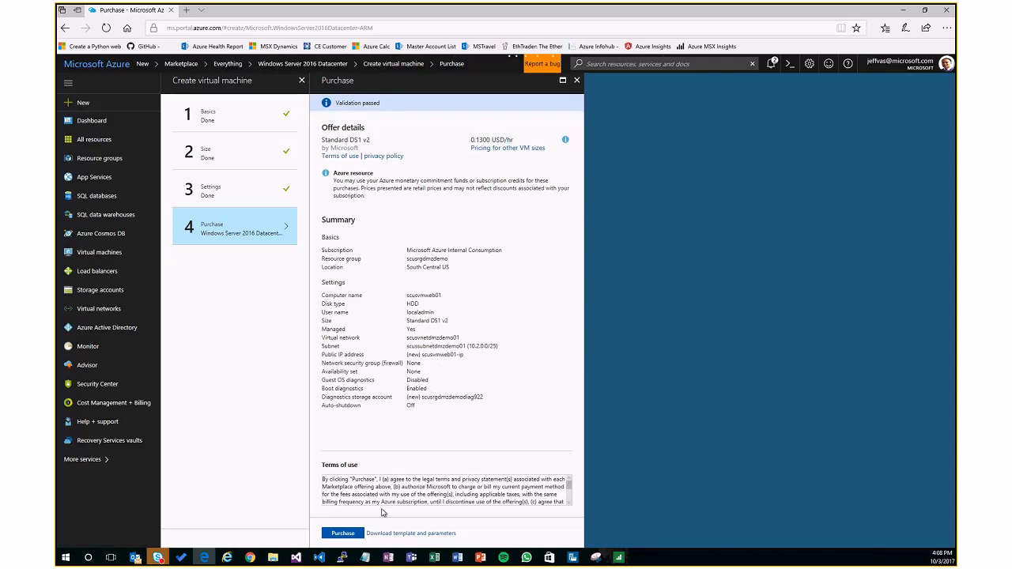
left_click(348, 535)
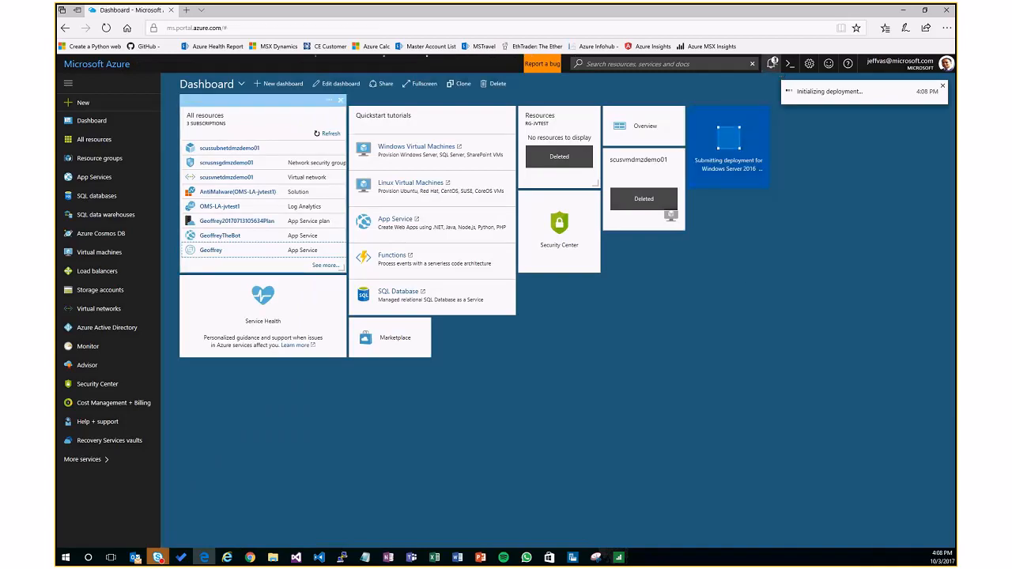
Check the deployment notifications, open the scusvmweb01 virtual machine and try to connect to it through Remote Desktop.
left_click(772, 63)
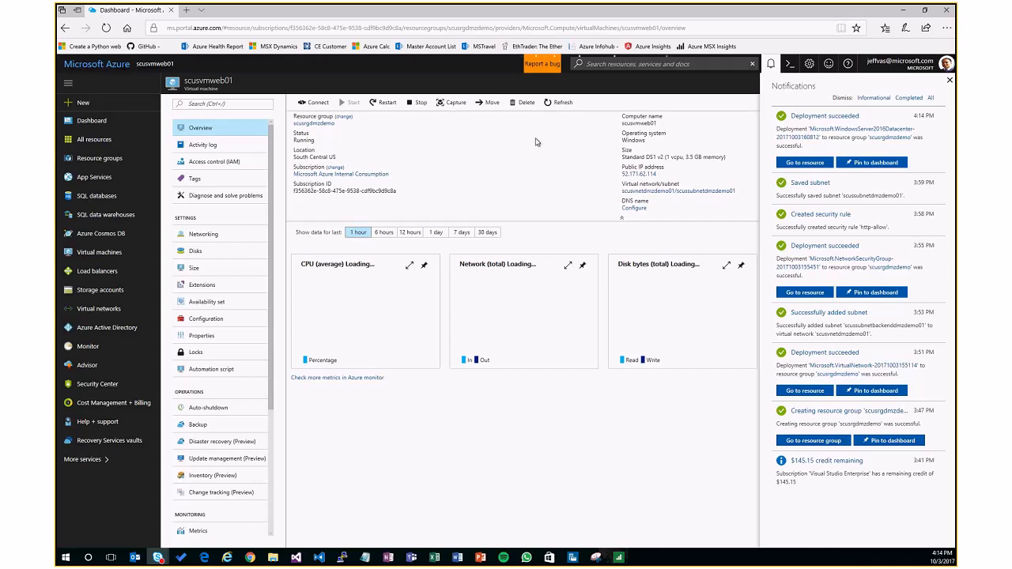
left_click(950, 80)
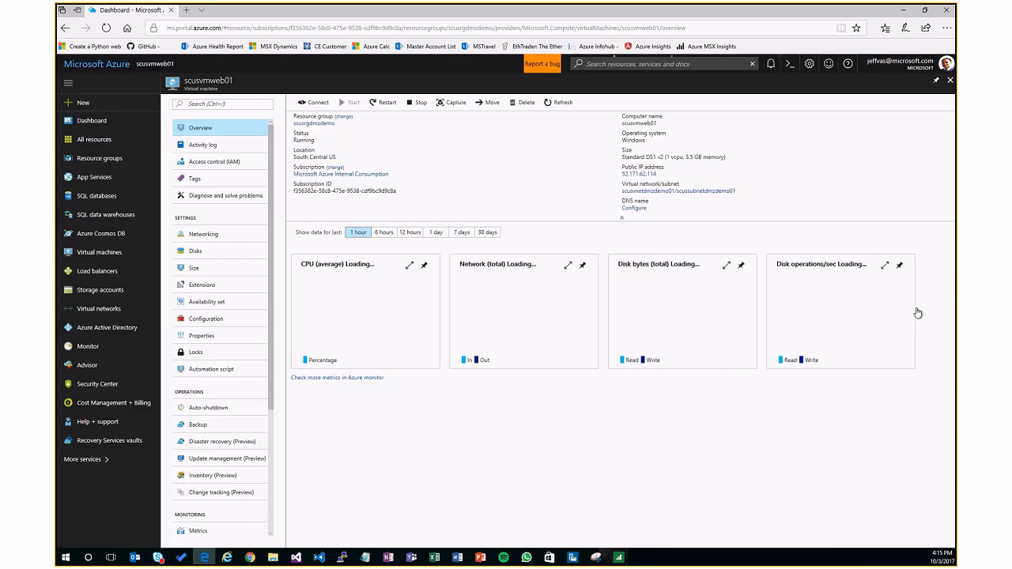
left_click(317, 103)
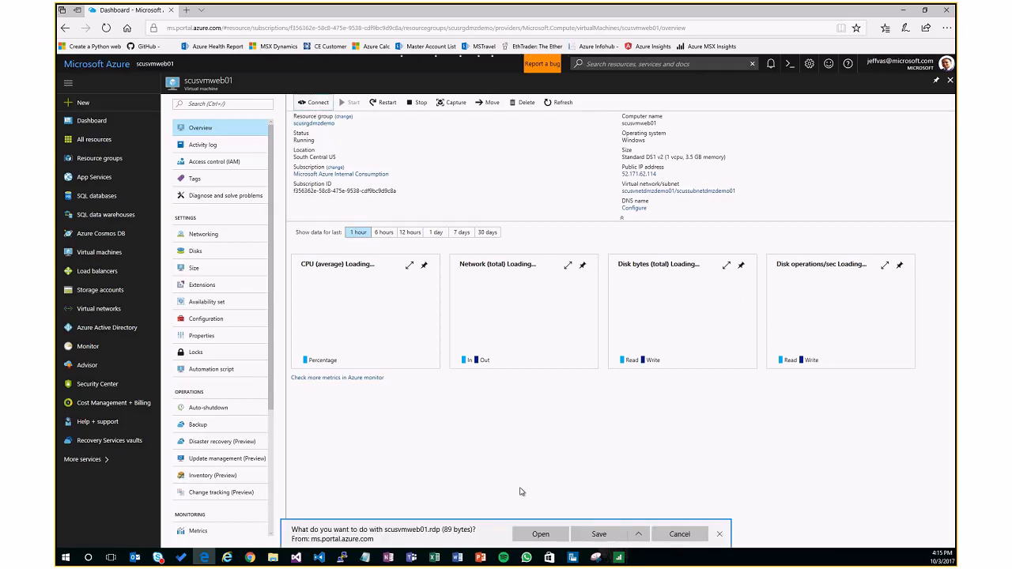
left_click(556, 535)
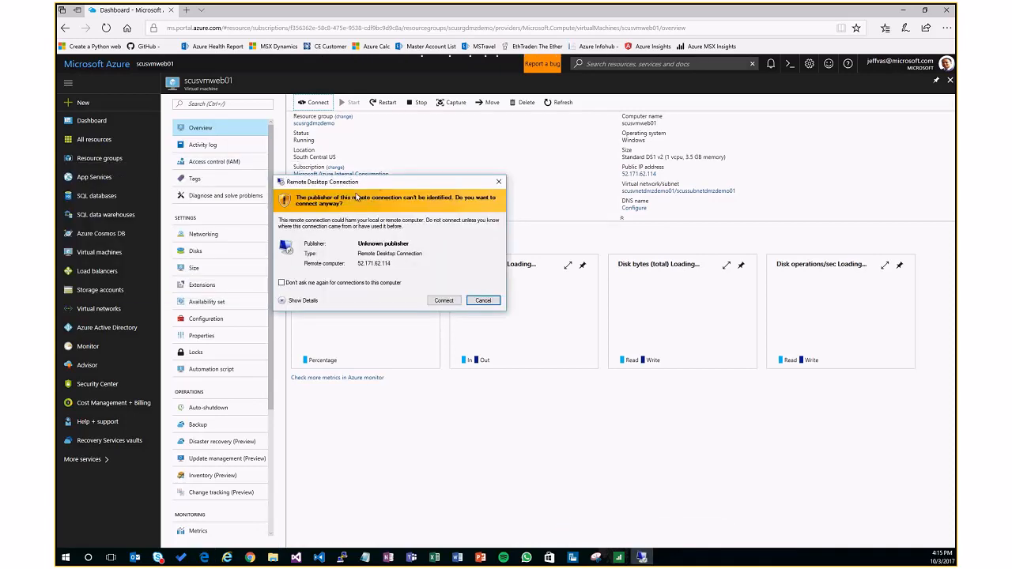
left_click(446, 302)
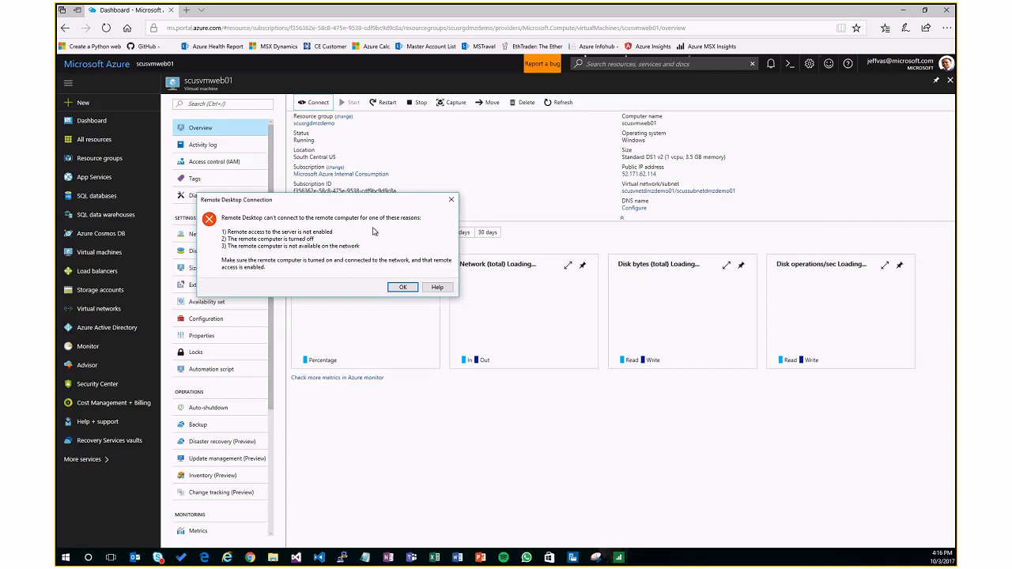
left_click(402, 287)
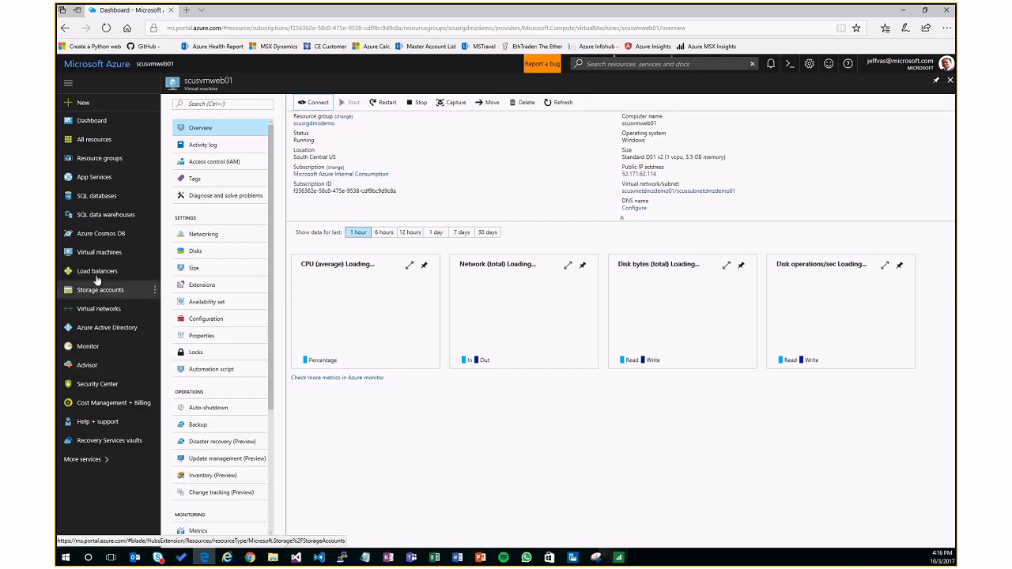
Open the inbound security rules of network security group scrusnsgdmzdemo01 in resource group scusrgdmzdemo.
left_click(107, 160)
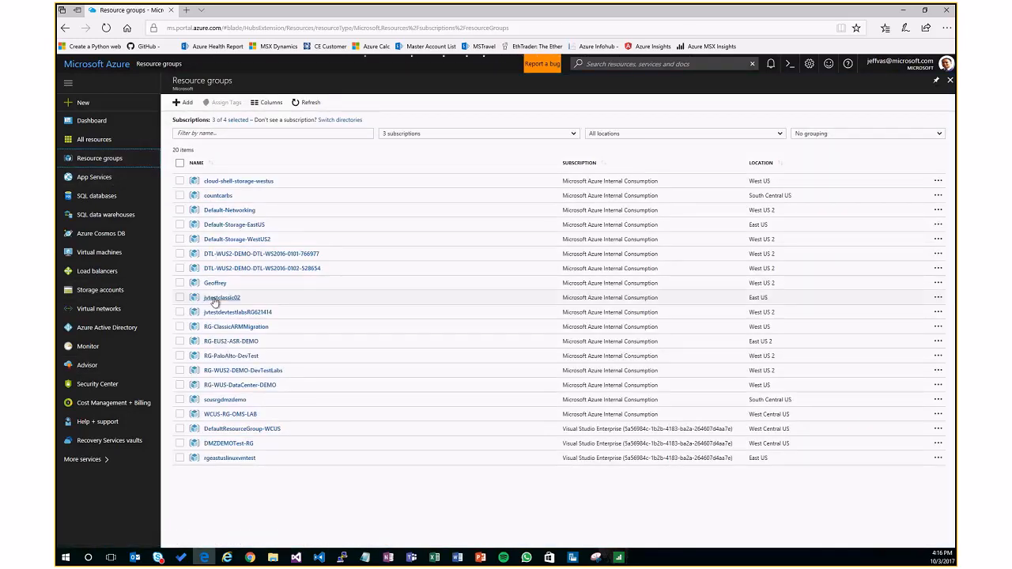
left_click(222, 402)
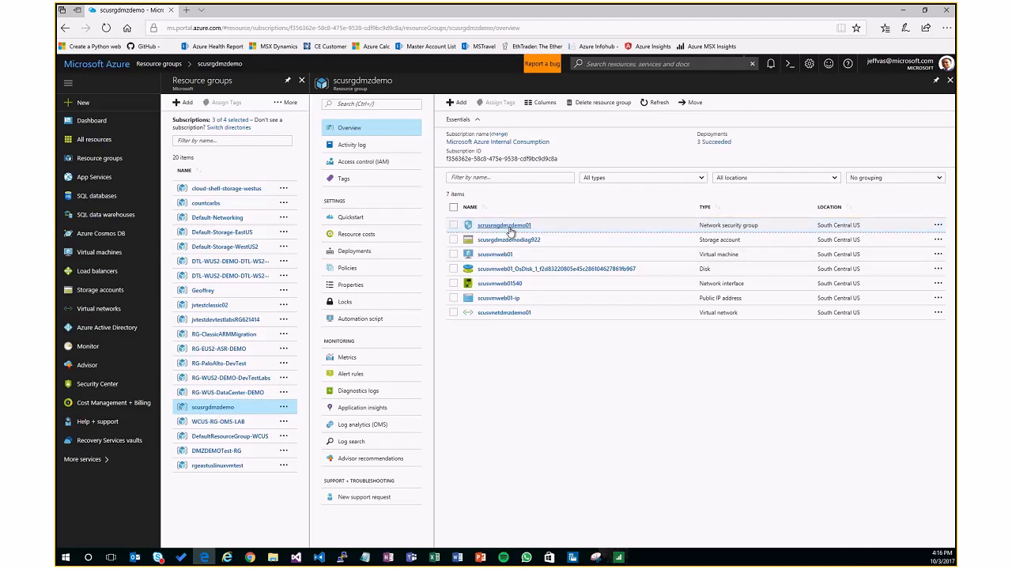
left_click(510, 229)
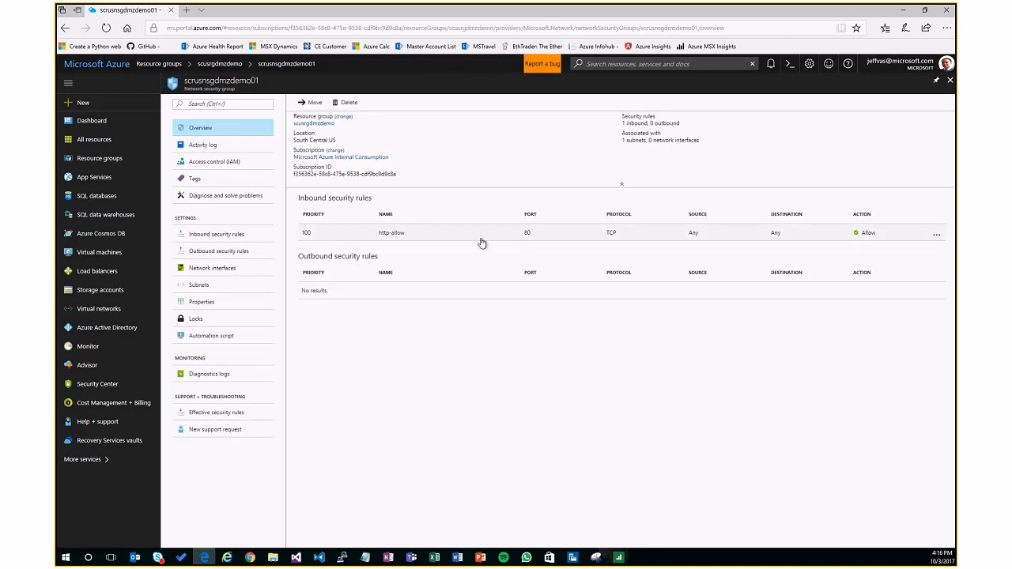
left_click(234, 234)
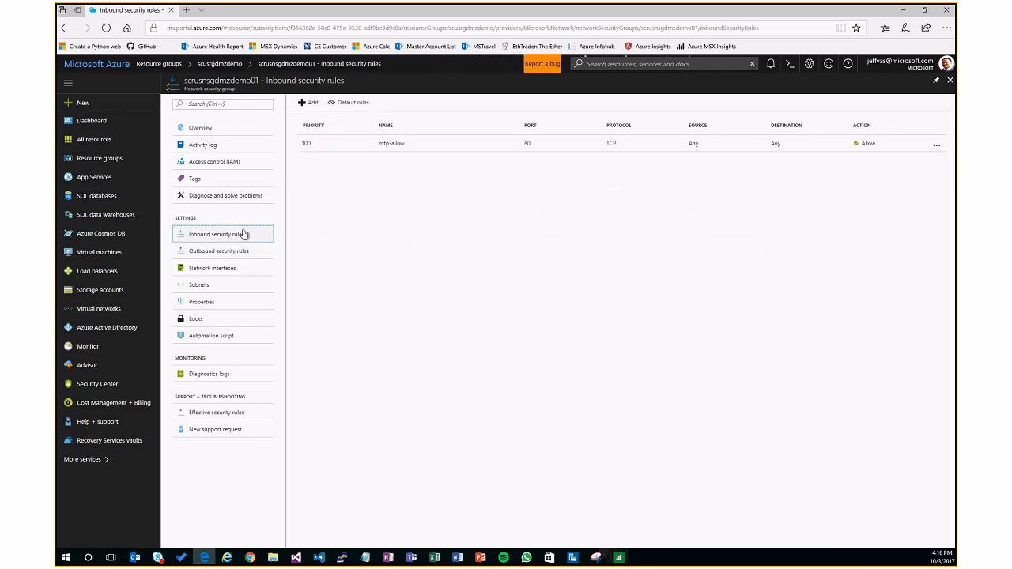
Add a basic inbound security rule for the RDP service with priority 200 and the name RDP-allow.
left_click(314, 106)
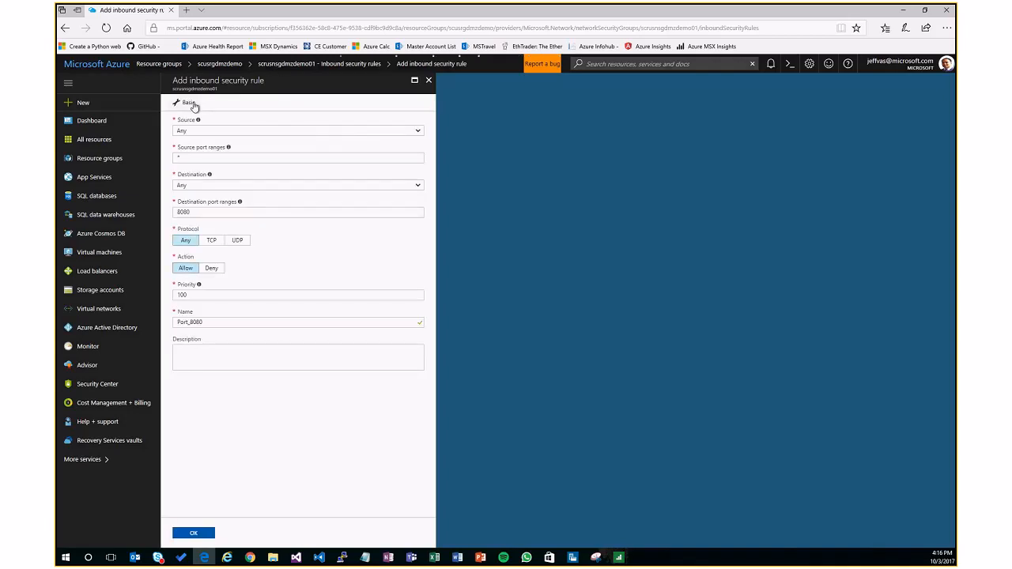
left_click(188, 103)
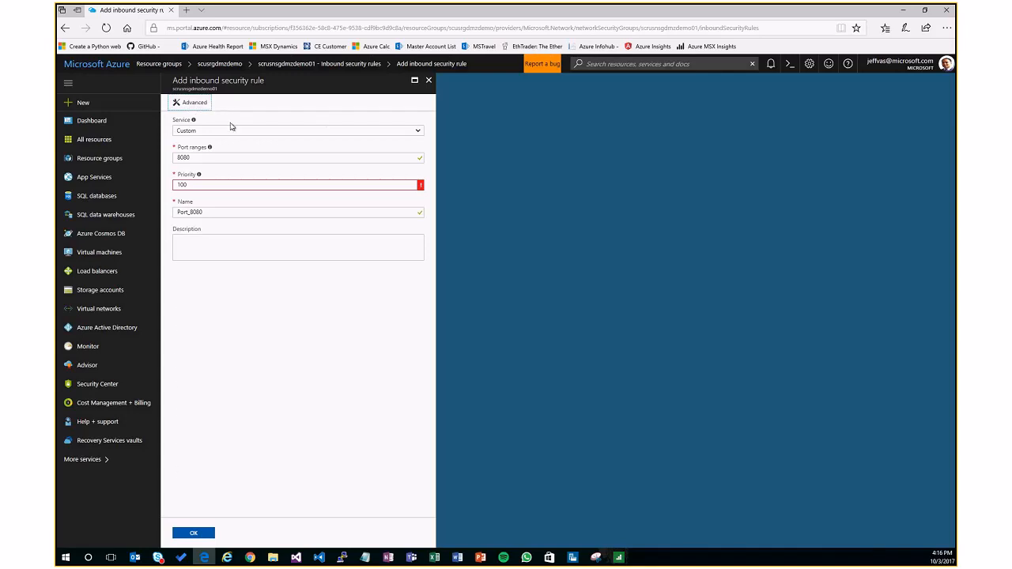
left_click(190, 131)
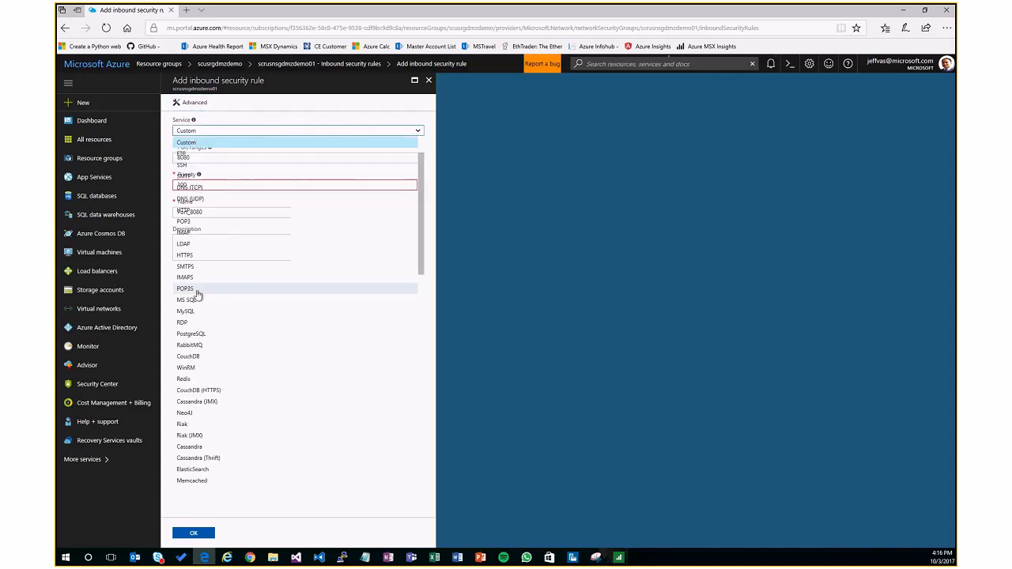
left_click(184, 324)
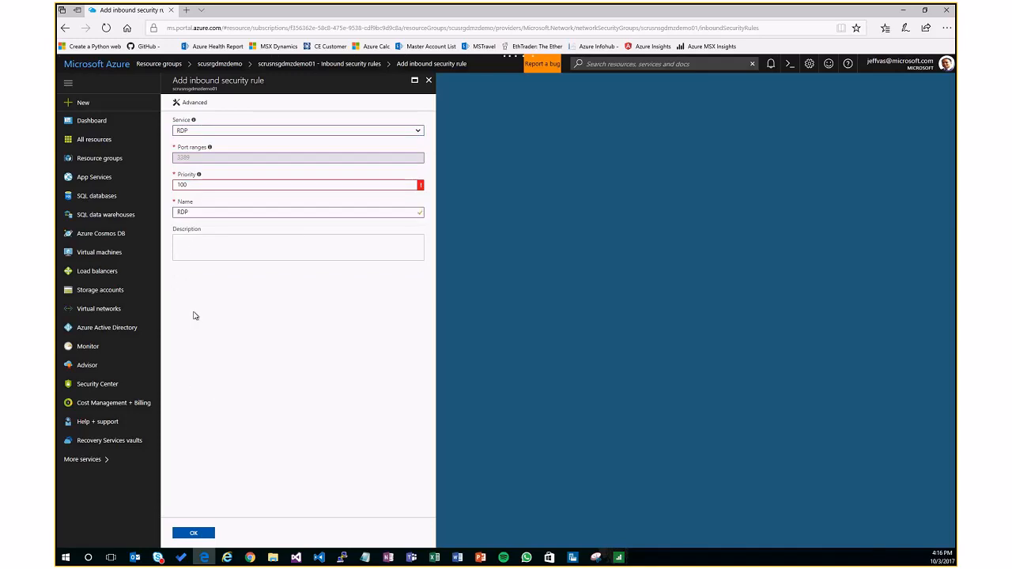
double_click(190, 185)
type("200")
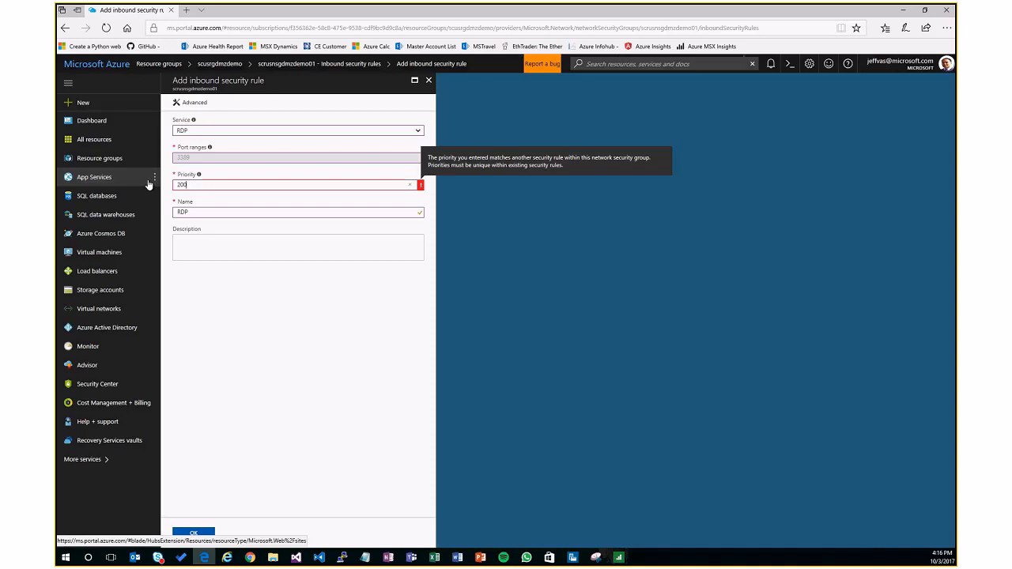
left_click(200, 212)
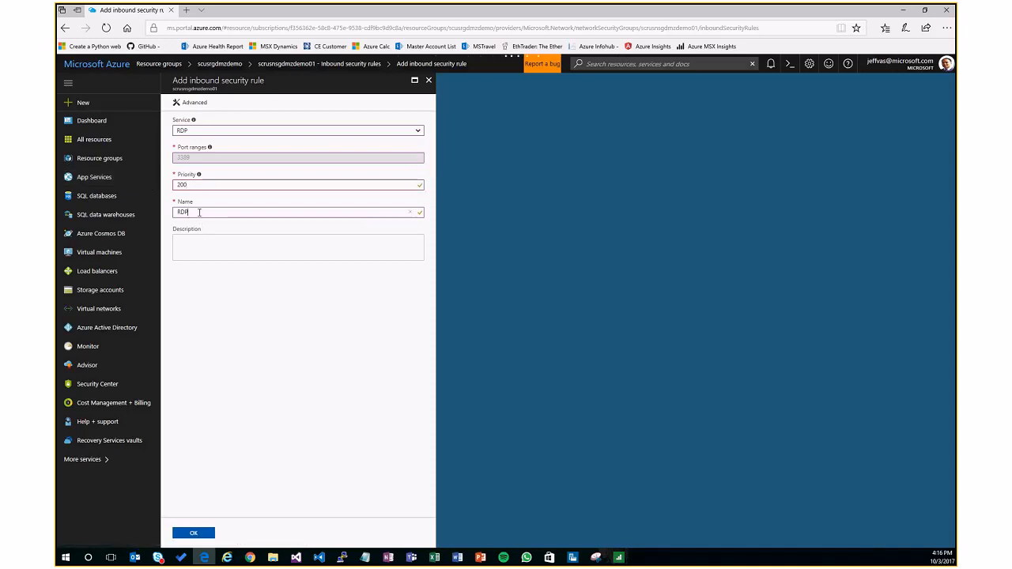
type("-allow")
left_click(193, 533)
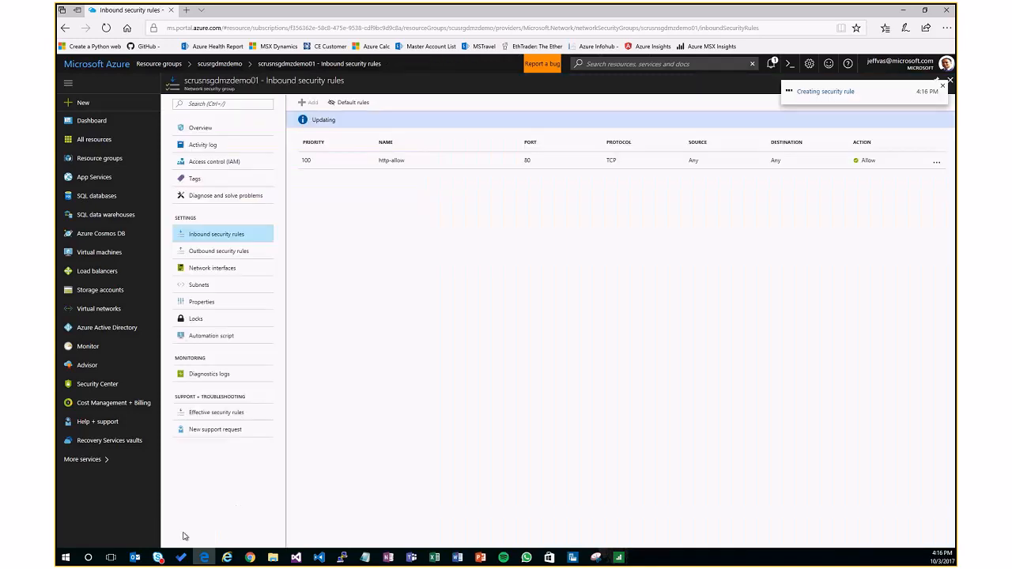
Check the notifications for the security rule's creation status, dismiss that entry and close the notification list.
left_click(771, 65)
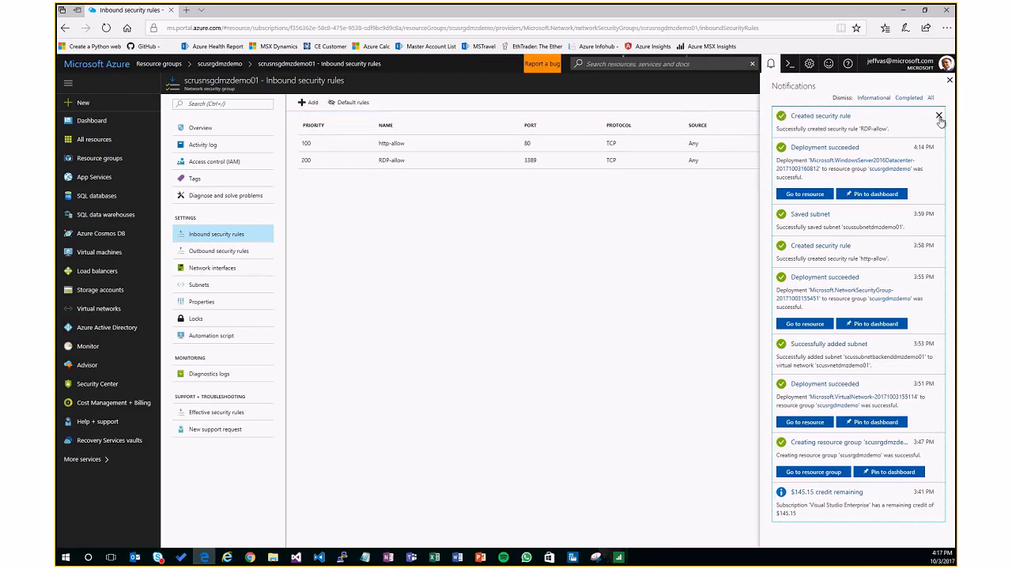
left_click(940, 116)
left_click(950, 81)
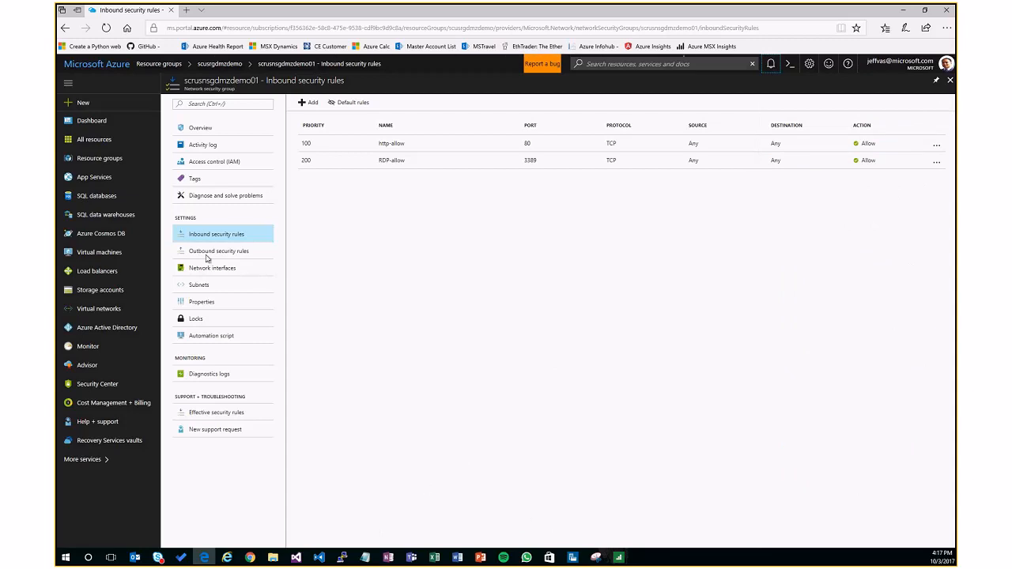
Open the scusvmweb01 virtual machine and launch its Remote Desktop connection, accepting the unknown publisher.
left_click(109, 254)
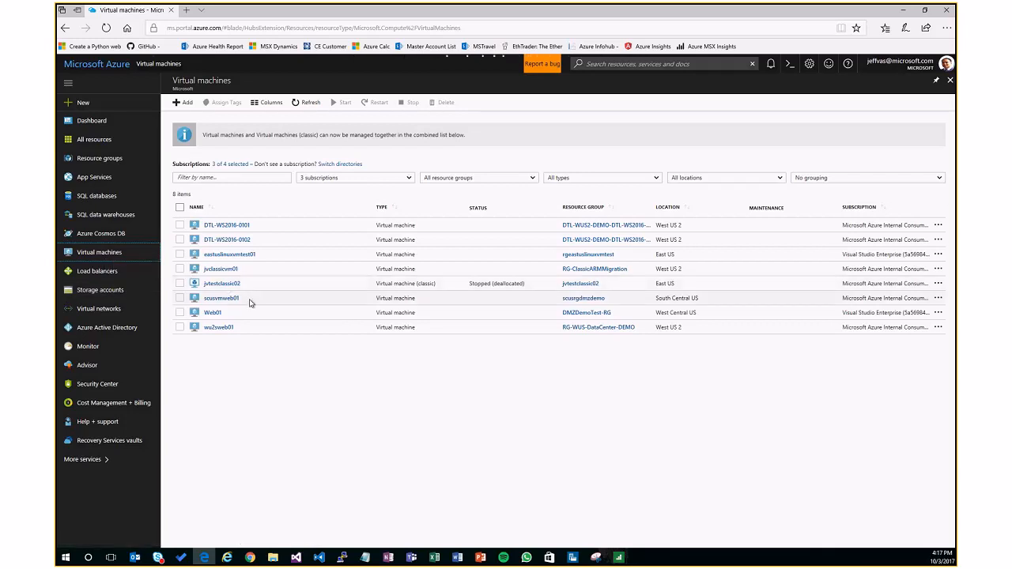
left_click(221, 299)
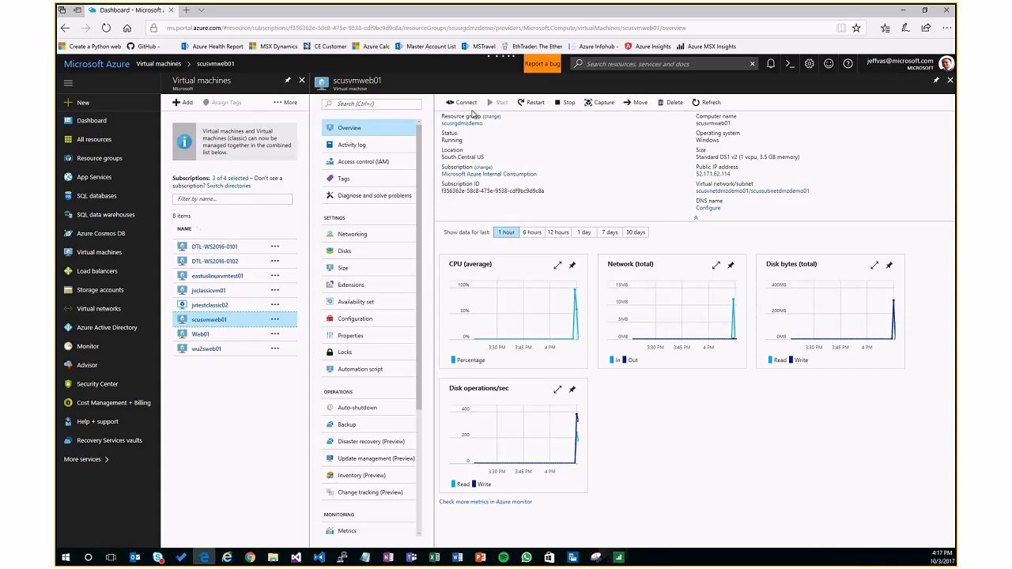
left_click(470, 107)
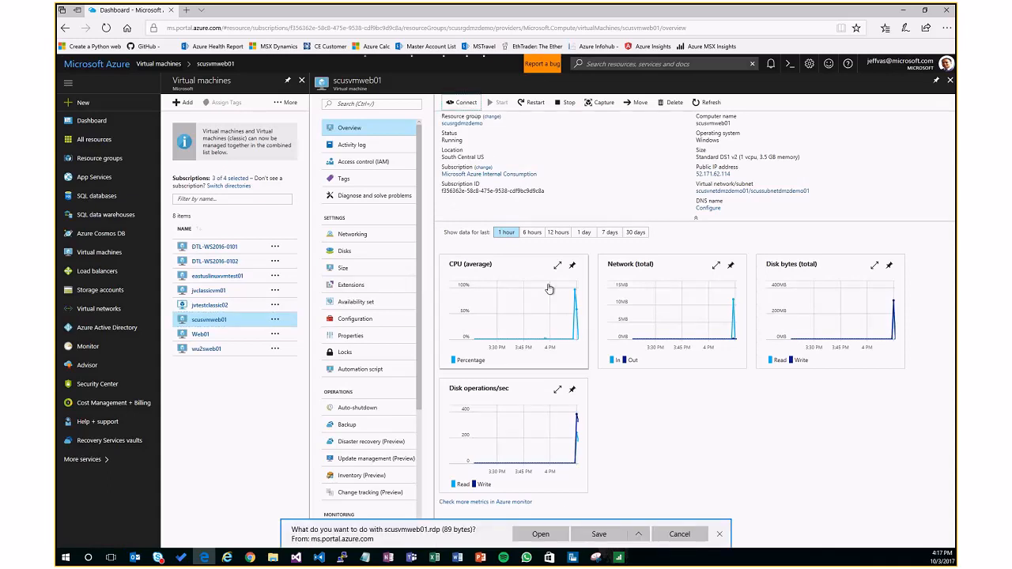
left_click(552, 534)
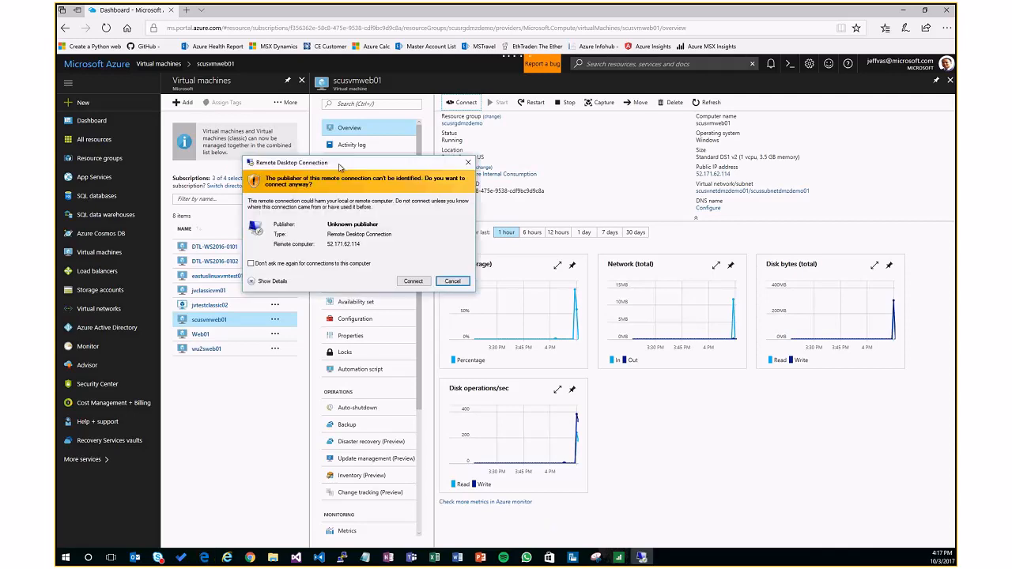
left_click(413, 280)
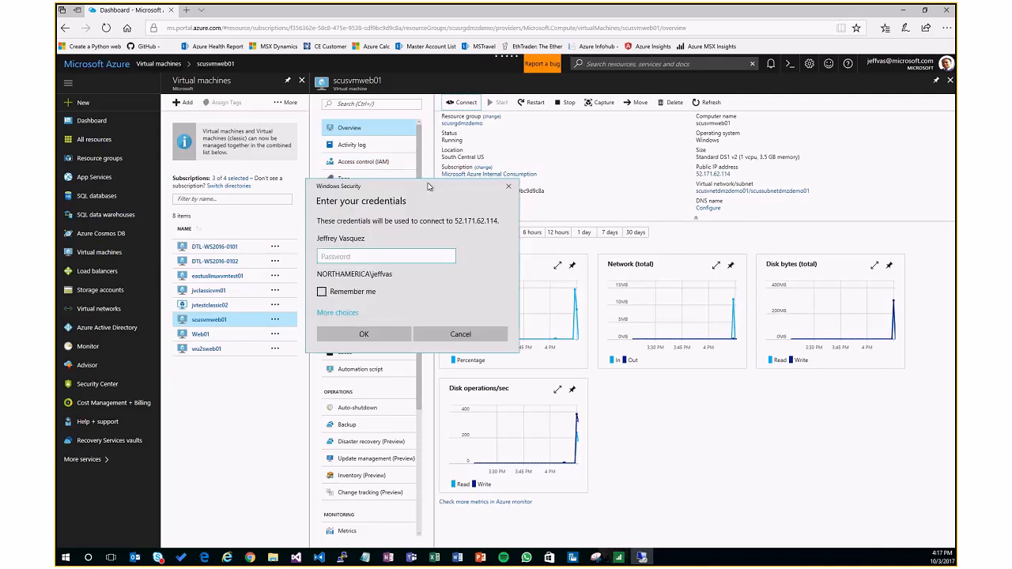
Sign in to the remote session with the different account localadmin and its password, accepting the untrusted certificate.
left_click(357, 314)
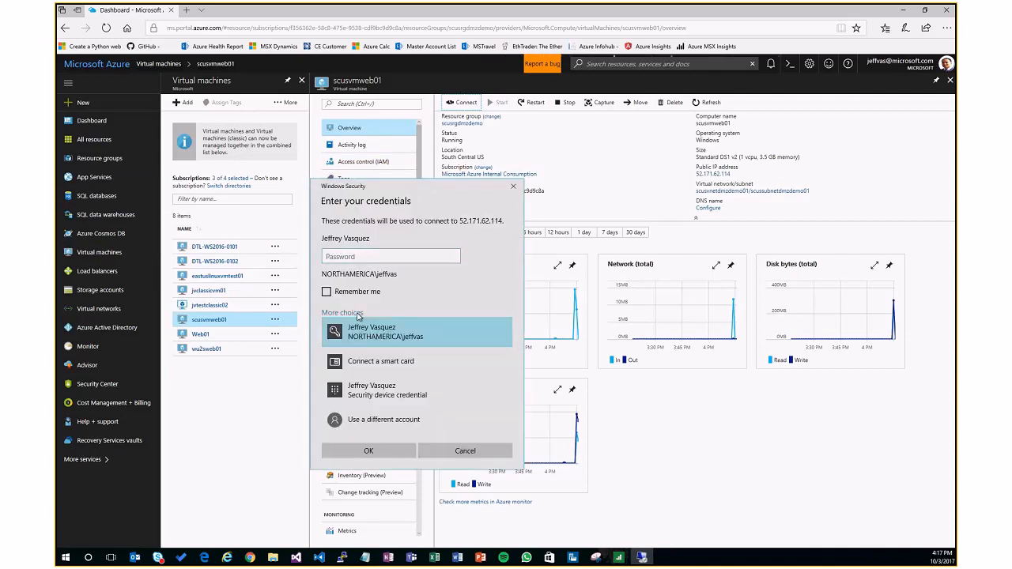
left_click(372, 419)
type("localadmin")
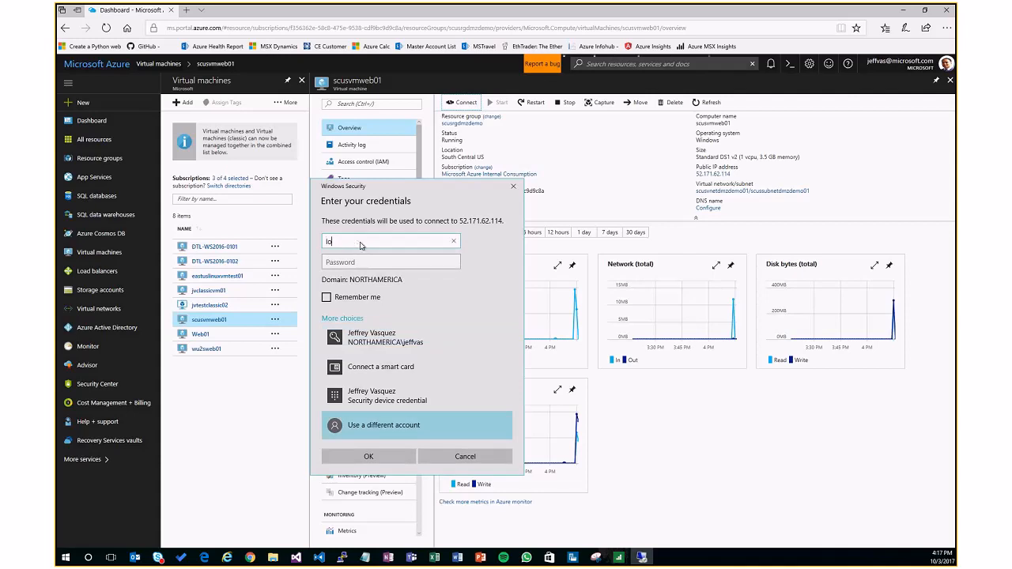
key("Tab")
type("●●●●●●●●●●●●●●●●●")
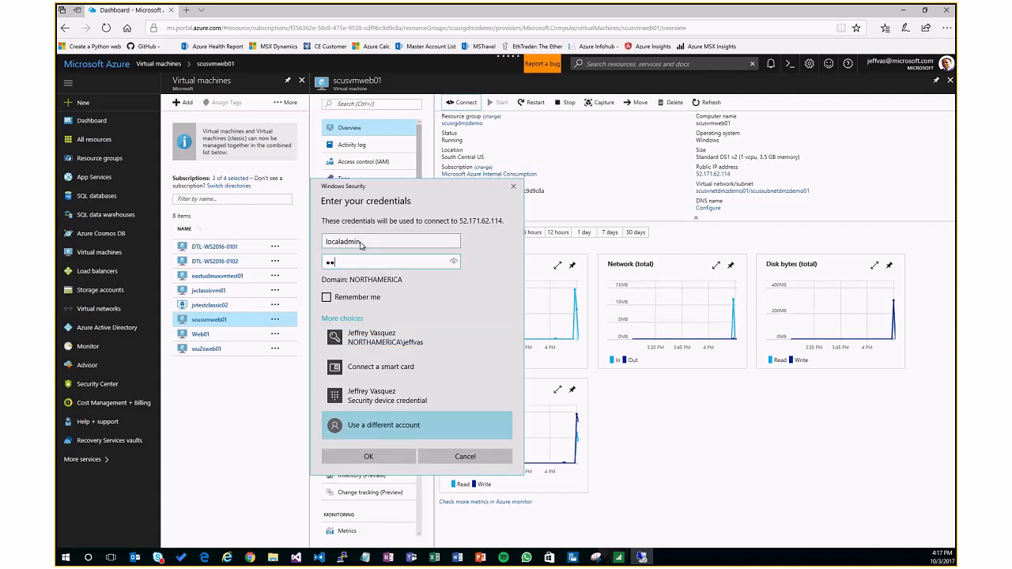
type("●")
left_click(369, 456)
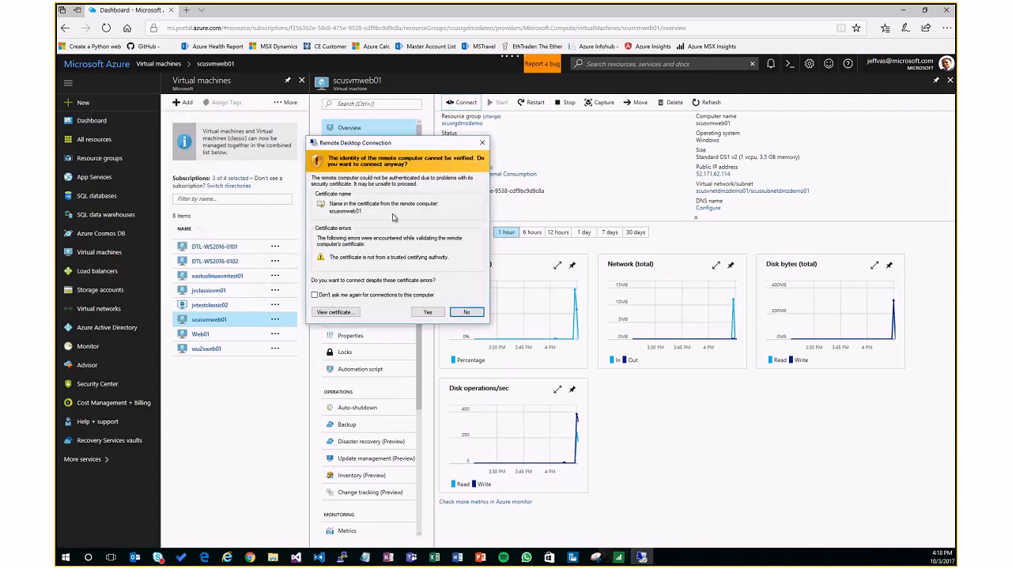
left_click(427, 312)
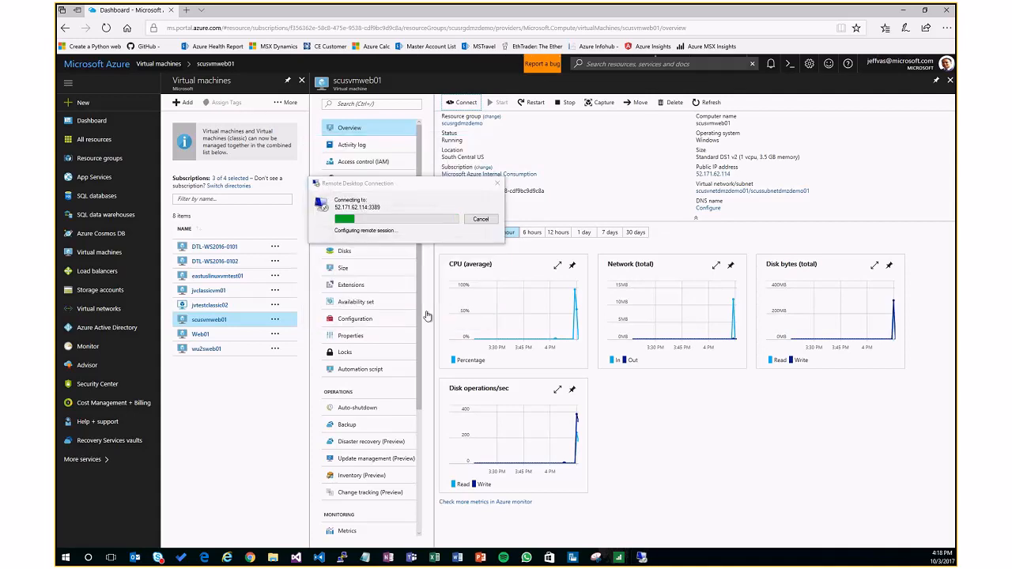
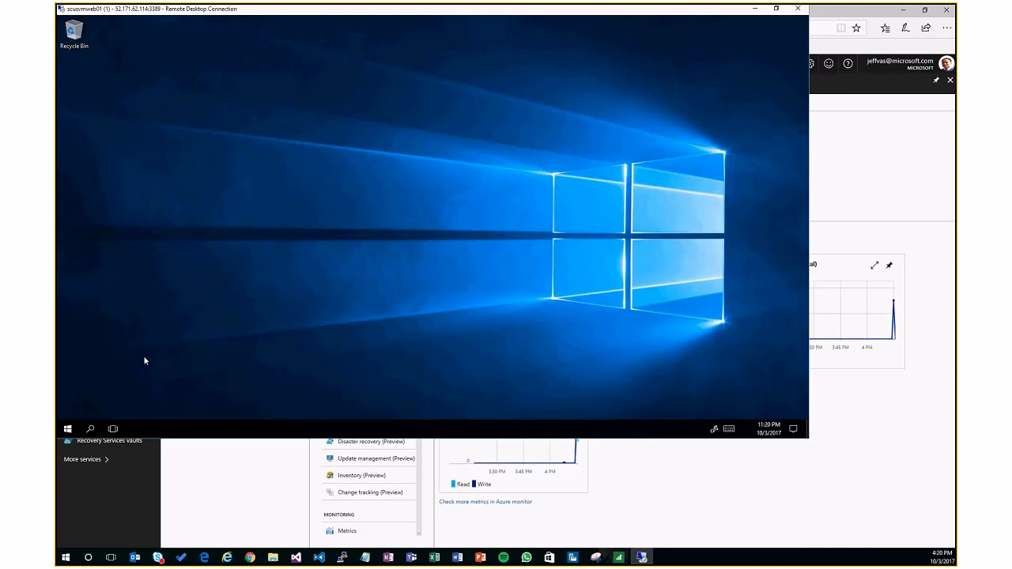
Allow the remote server to be discoverable by other PCs and devices on its network.
left_click(68, 430)
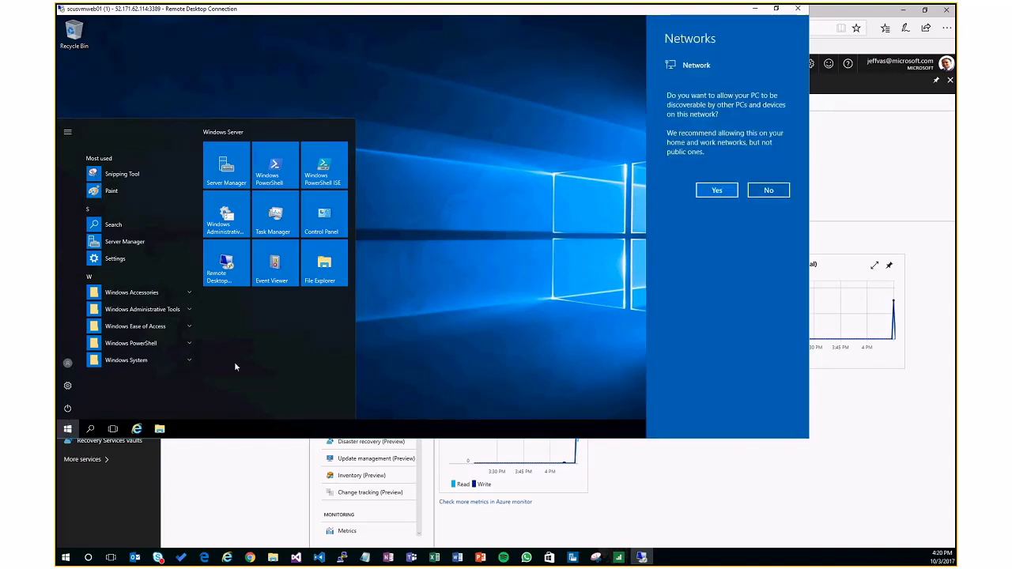
left_click(728, 190)
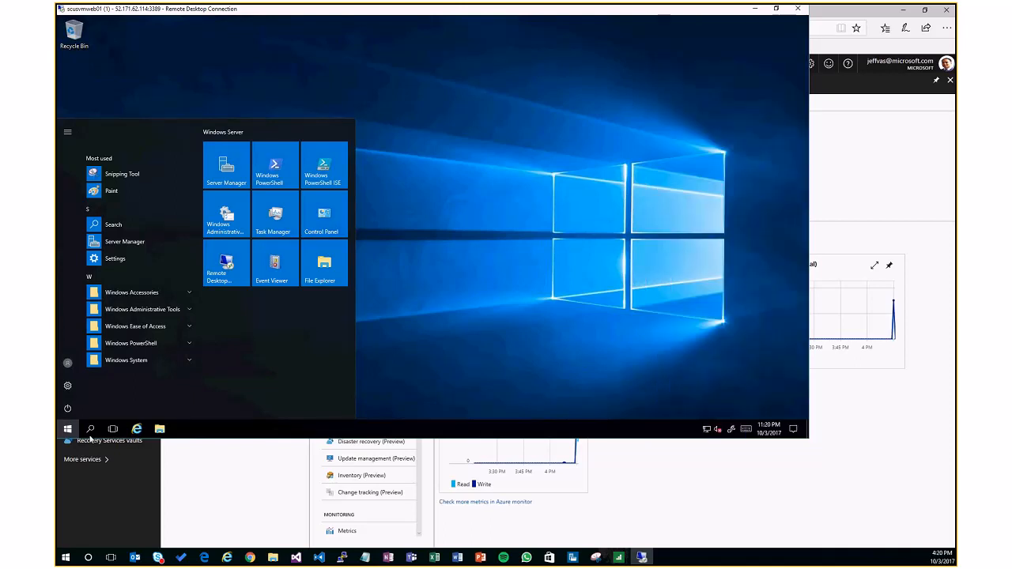
left_click(68, 428)
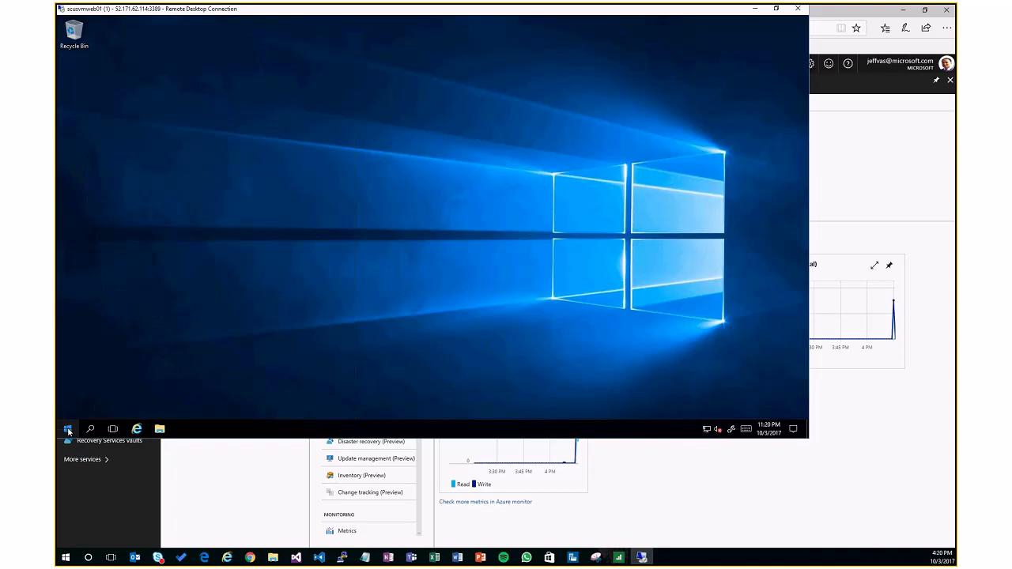
Open a command prompt on the remote server and run ipconfig to examine its IP configuration.
left_click(67, 428)
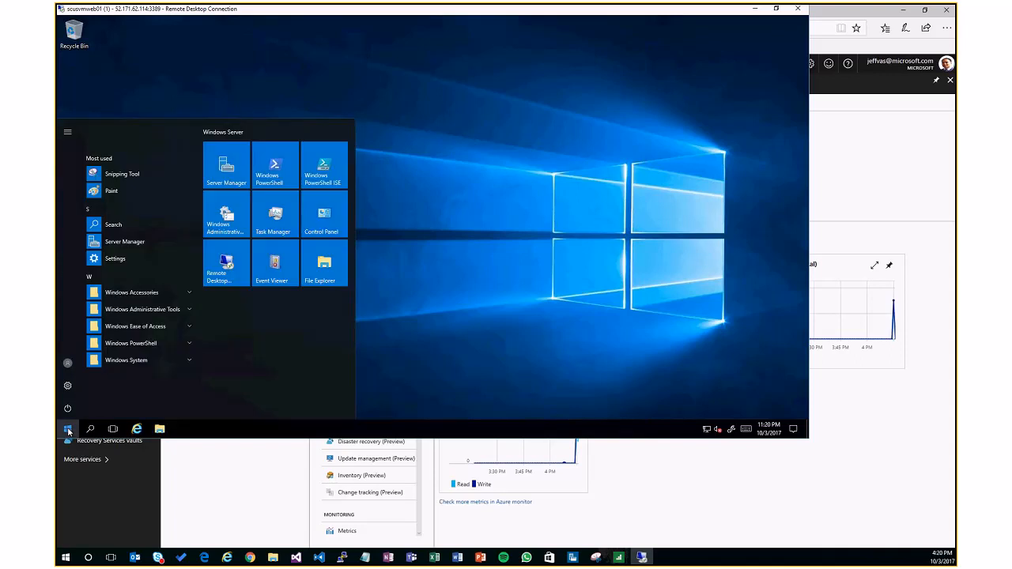
type("c")
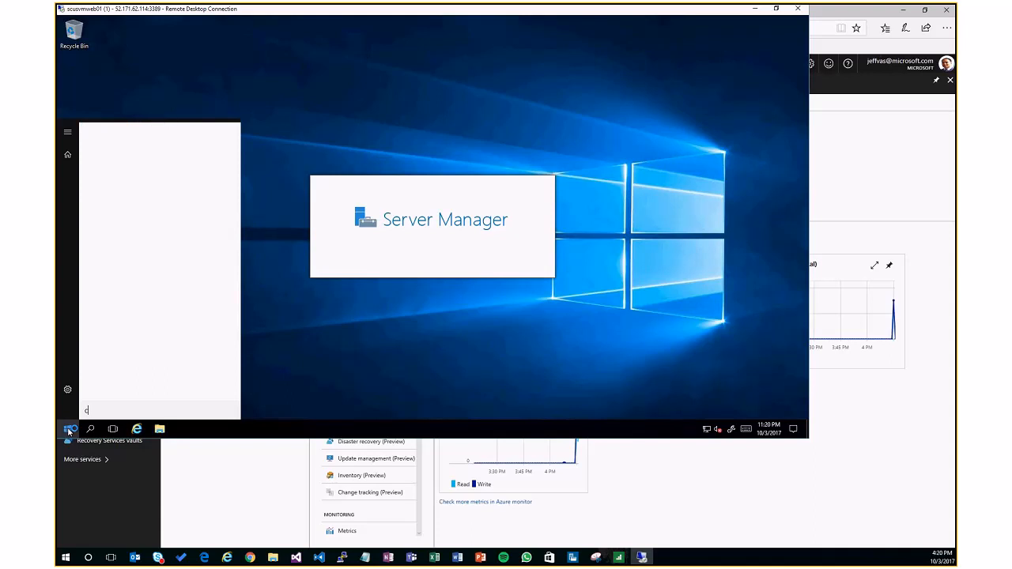
type("m")
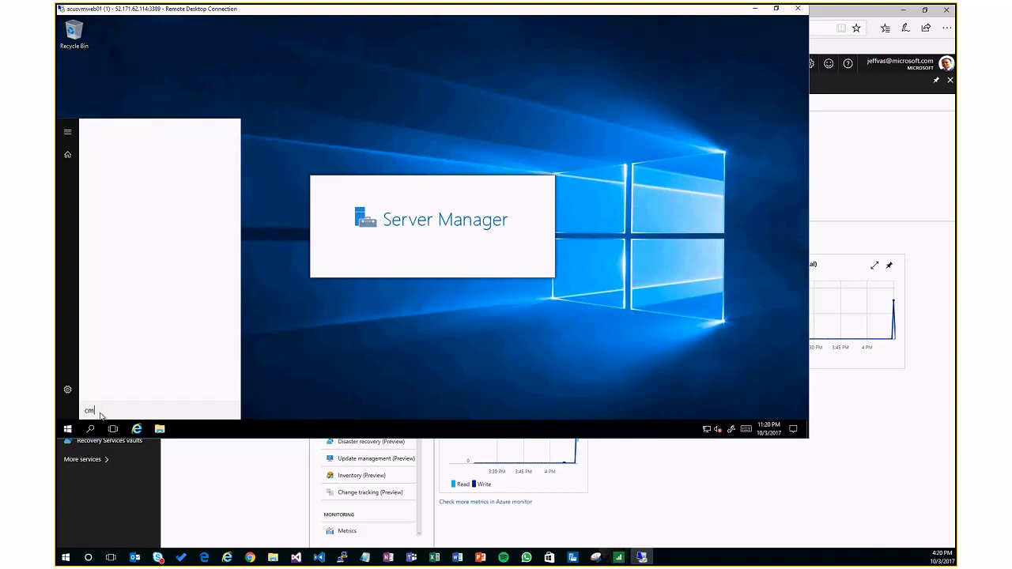
type("d")
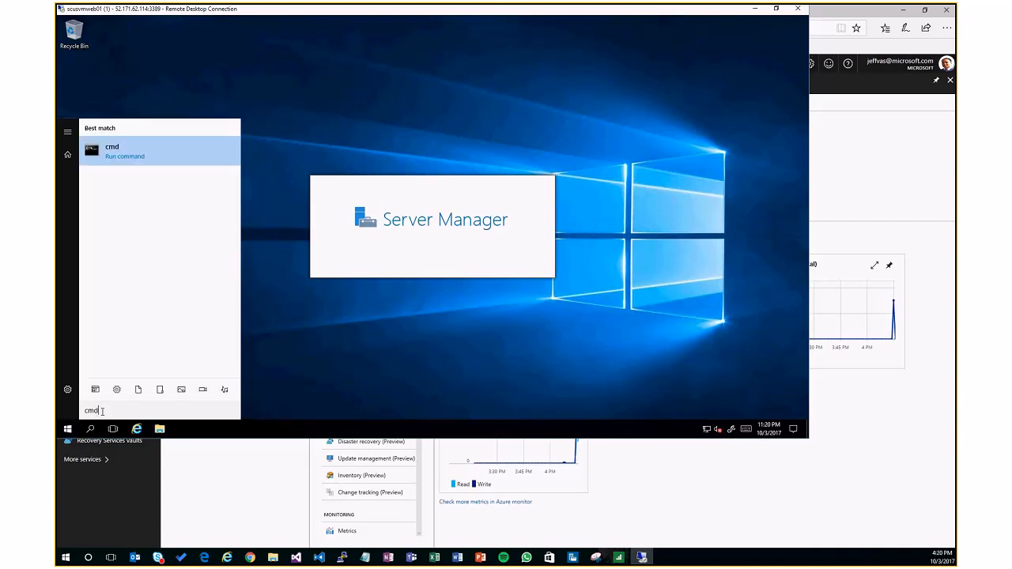
key("Return")
left_click(152, 224)
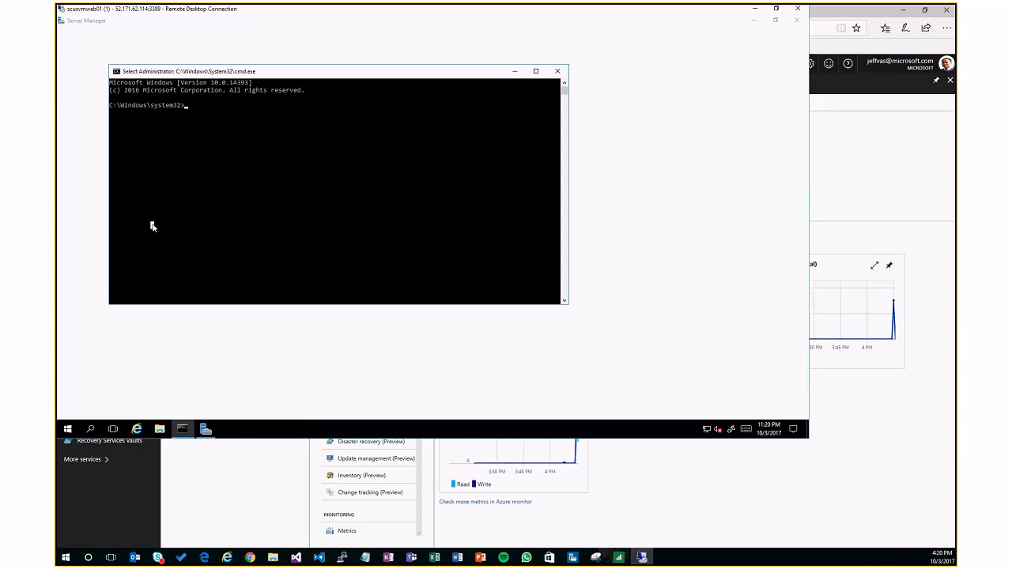
type("ipconfig")
key("Return")
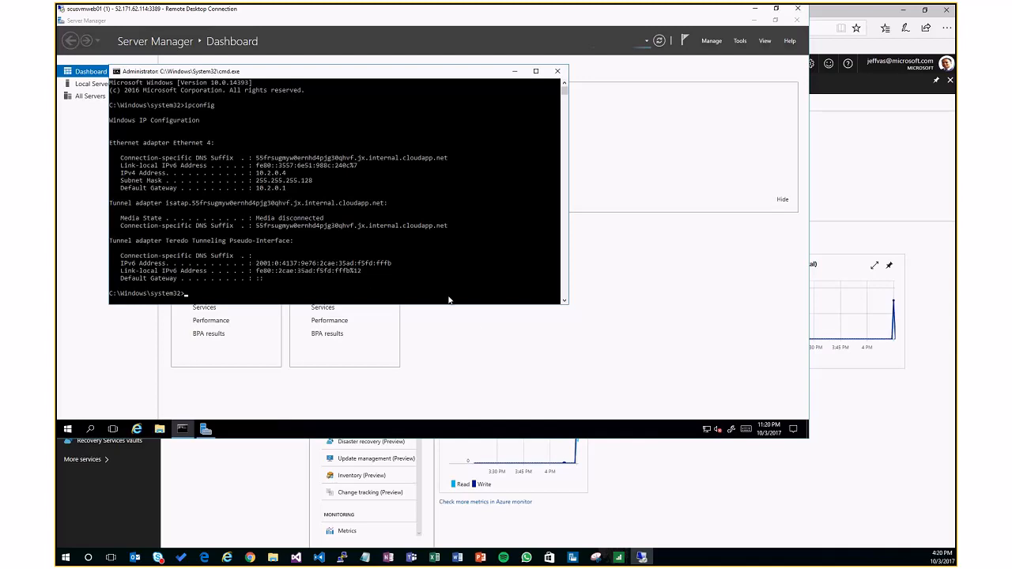
Start adding roles and features in Server Manager with a role-based or feature-based installation on server scusvmweb01.
left_click(473, 319)
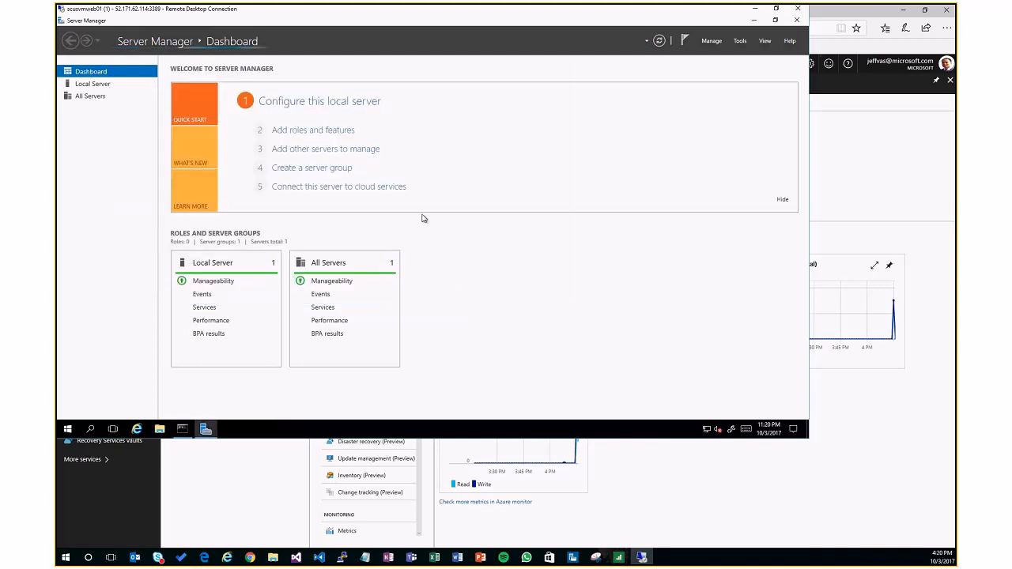
left_click(320, 131)
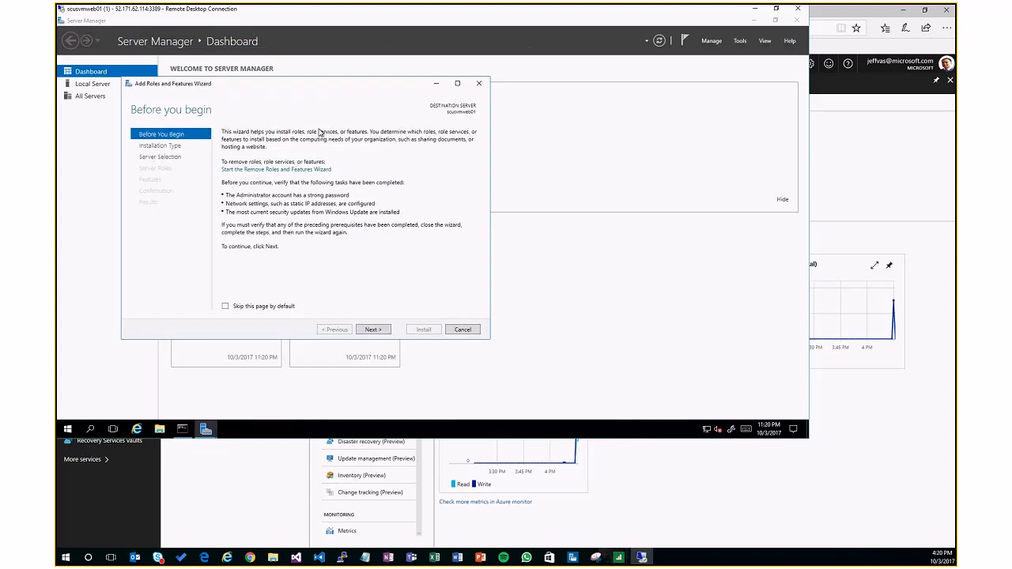
left_click(384, 329)
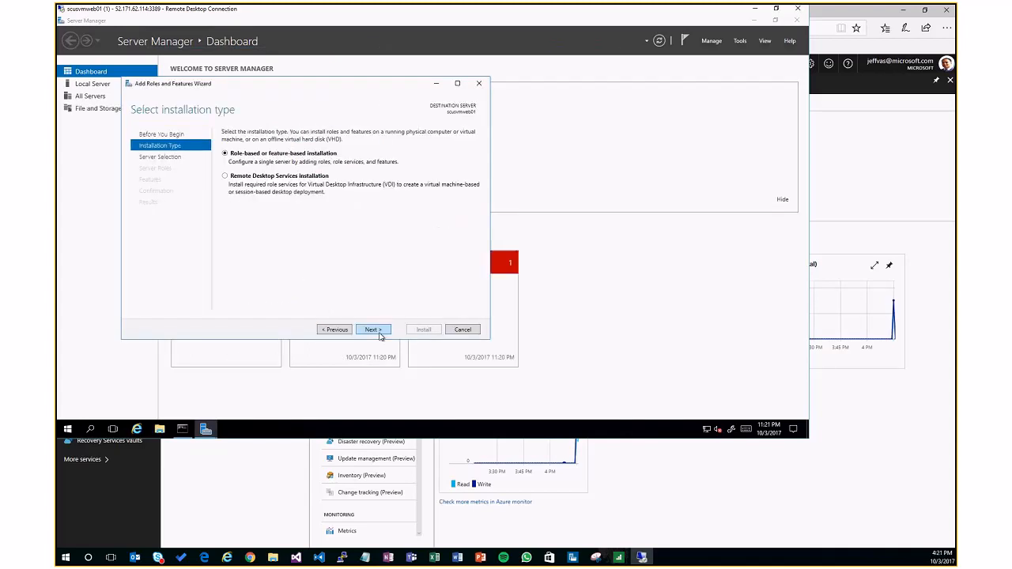
left_click(373, 331)
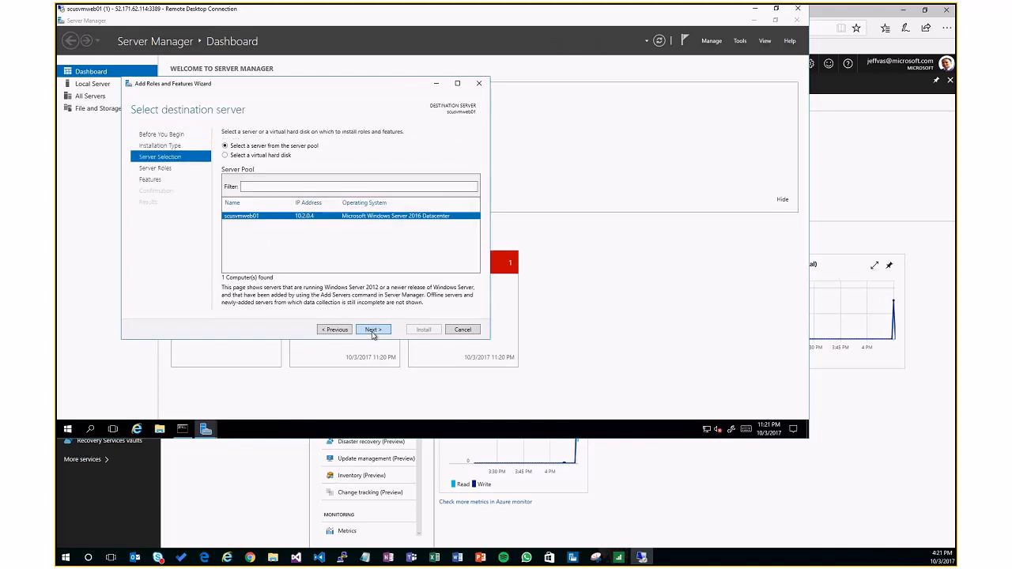
left_click(373, 331)
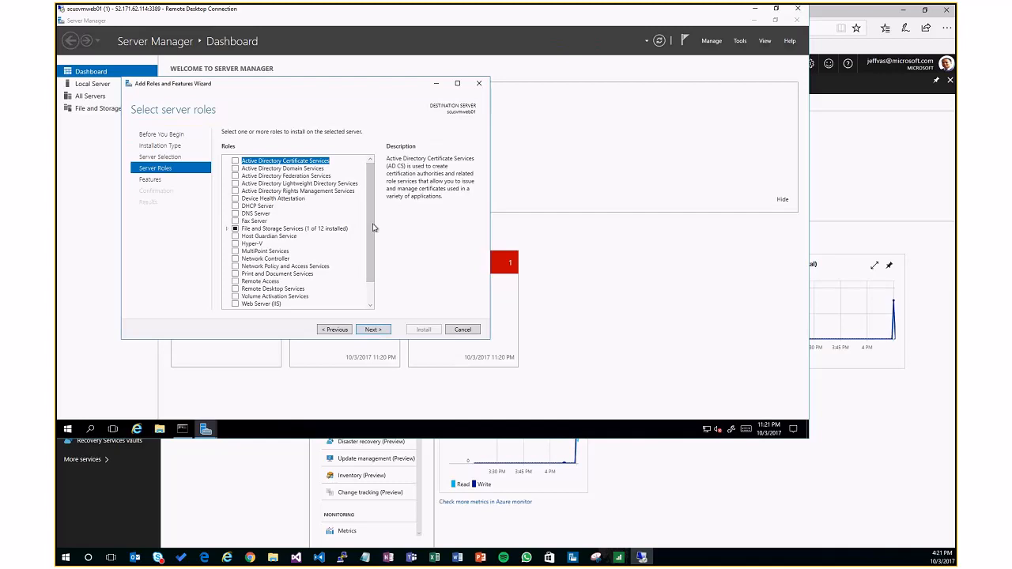
Select the Web Server (IIS) server role and add its required features, including the management tools.
scroll(370, 238, "down", 1)
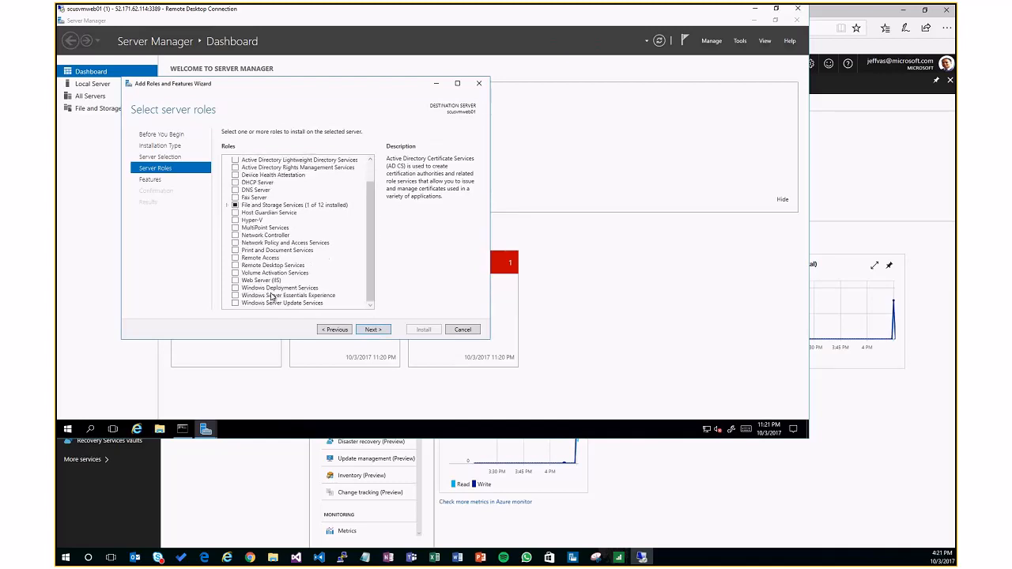
left_click(240, 282)
left_click(235, 281)
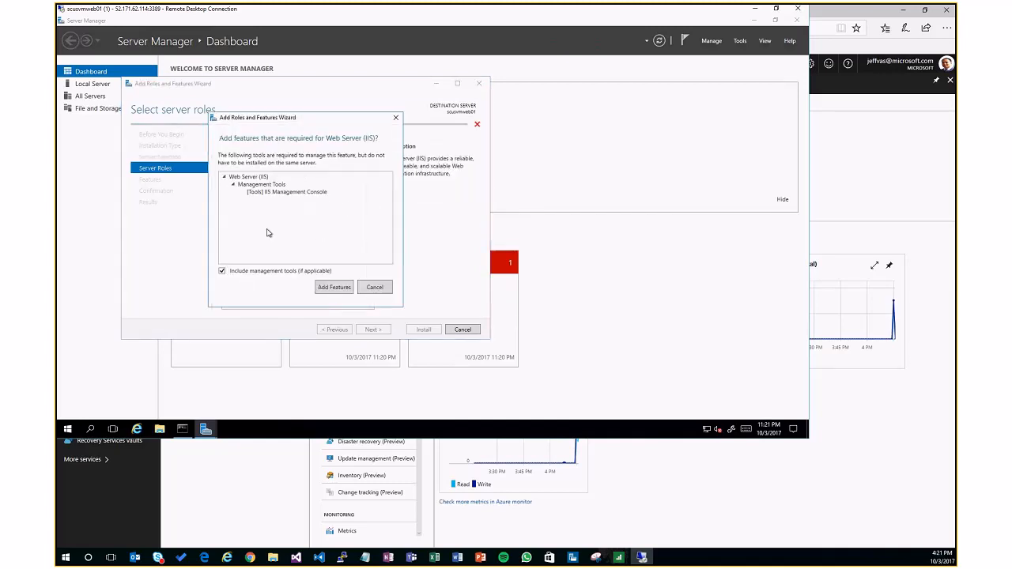
left_click(334, 288)
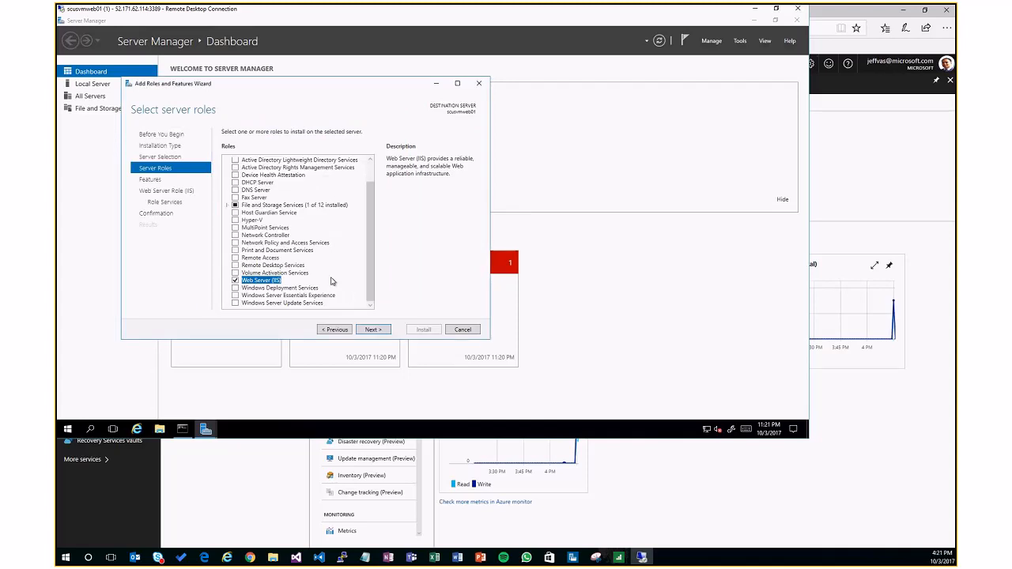
Keep the default features and IIS role services, install the Web Server role, and close the wizard when finished.
left_click(381, 332)
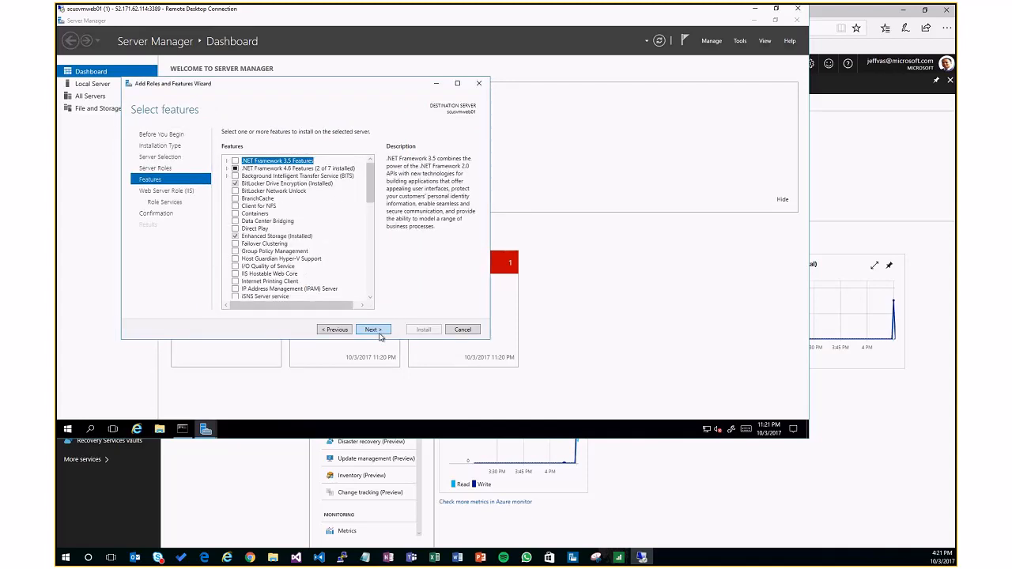
left_click(380, 331)
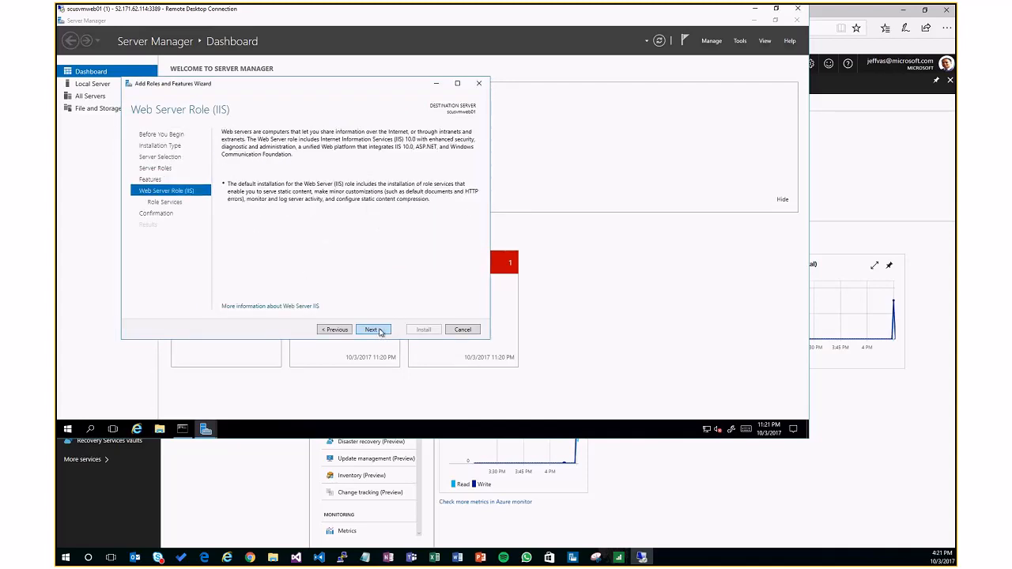
left_click(381, 331)
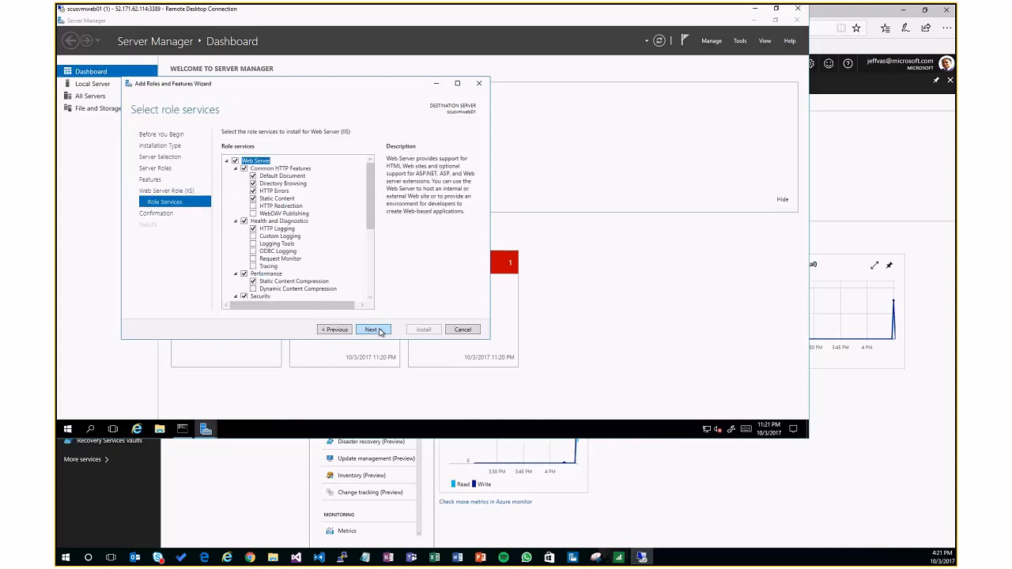
left_click(381, 331)
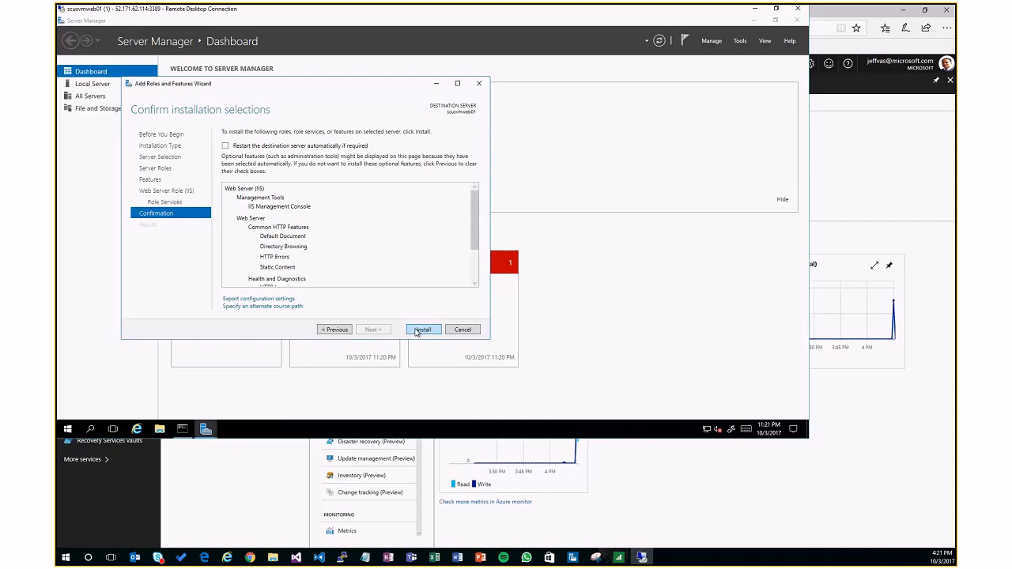
left_click(416, 331)
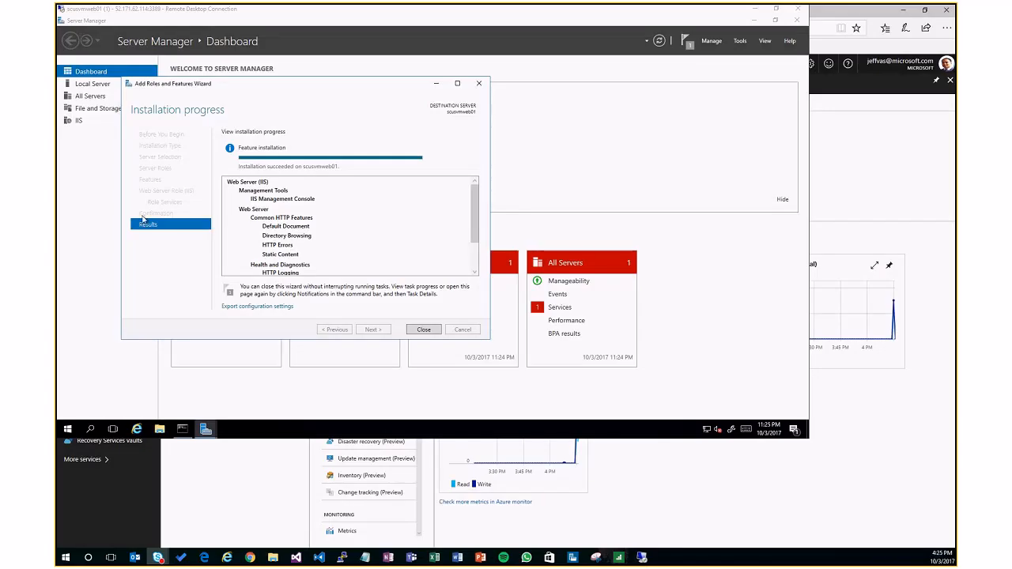
left_click(421, 330)
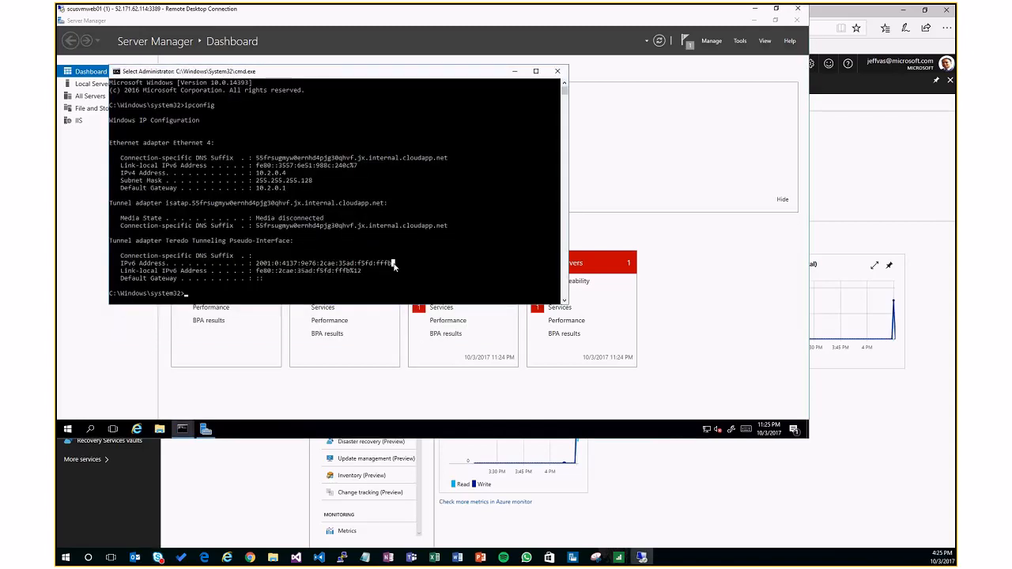
Exit the command prompt and close Server Manager on the remote server.
type("exit")
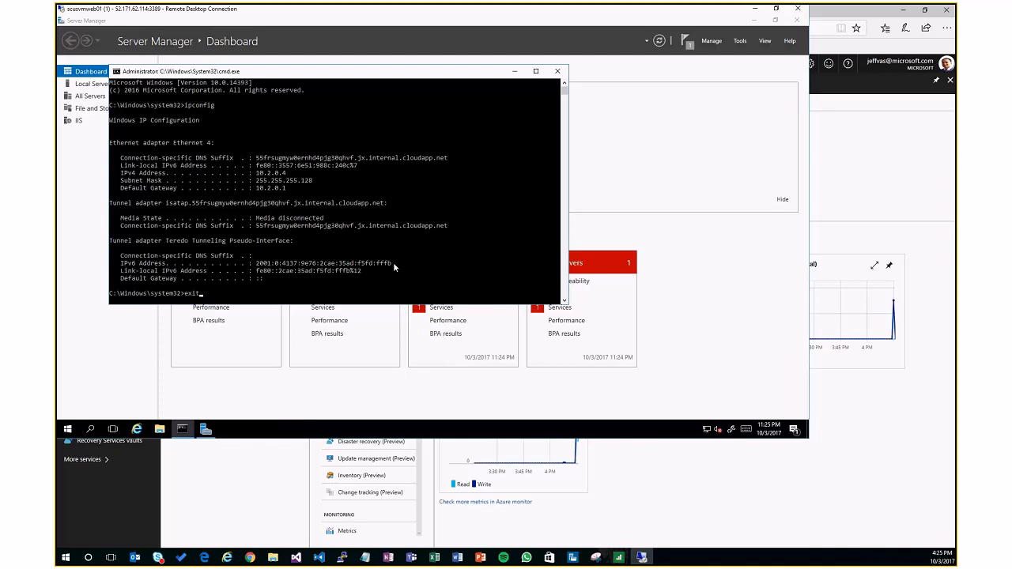
key("Return")
left_click(793, 24)
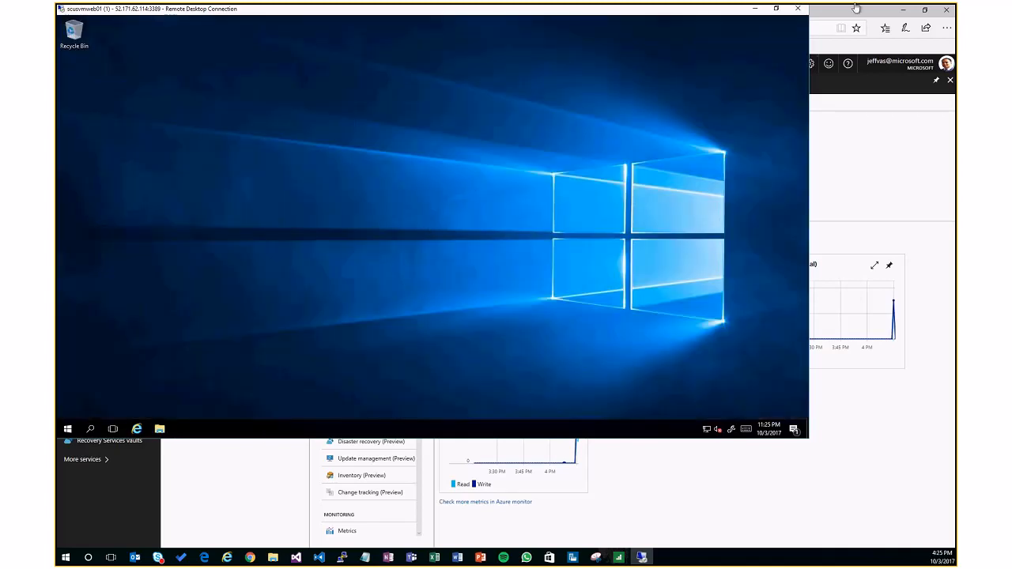
Write the VM's public IP address 52.171.62.114 in a new local Notepad document, minimize the remote session, and copy the address.
right_click(360, 562)
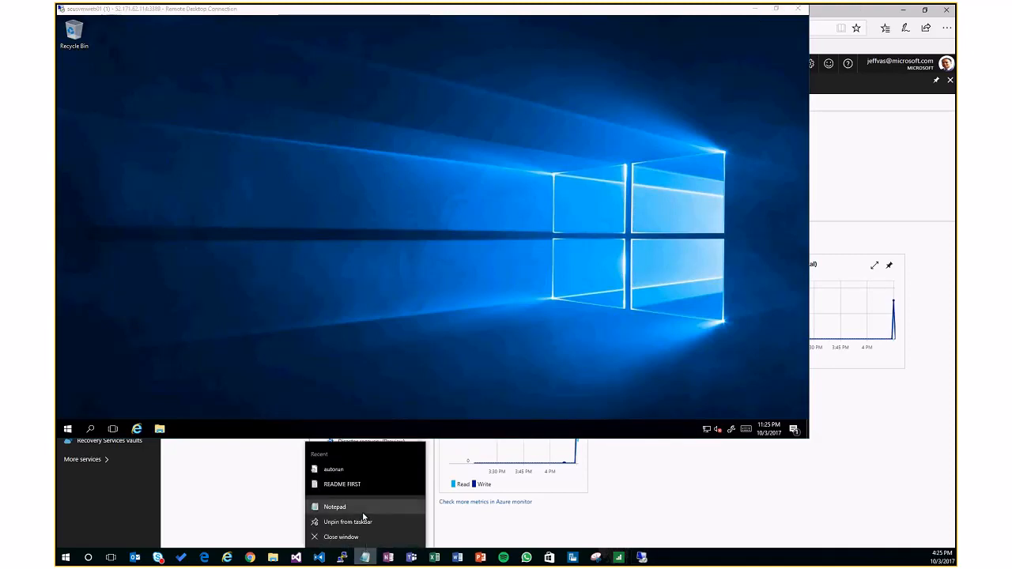
left_click(363, 506)
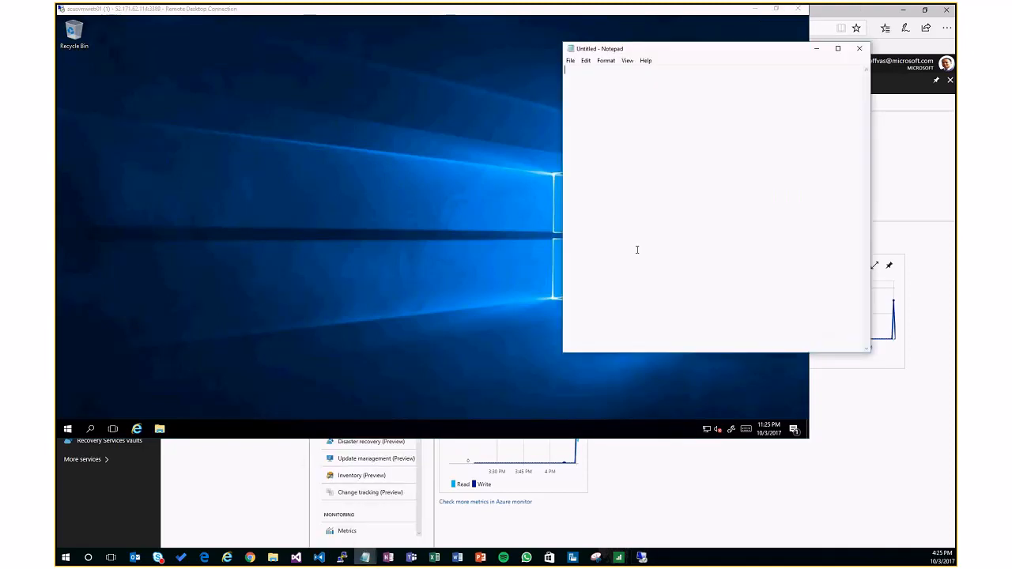
type("52.171.62.114")
left_click_drag(615, 70, 540, 71)
left_click(465, 106)
left_click(755, 9)
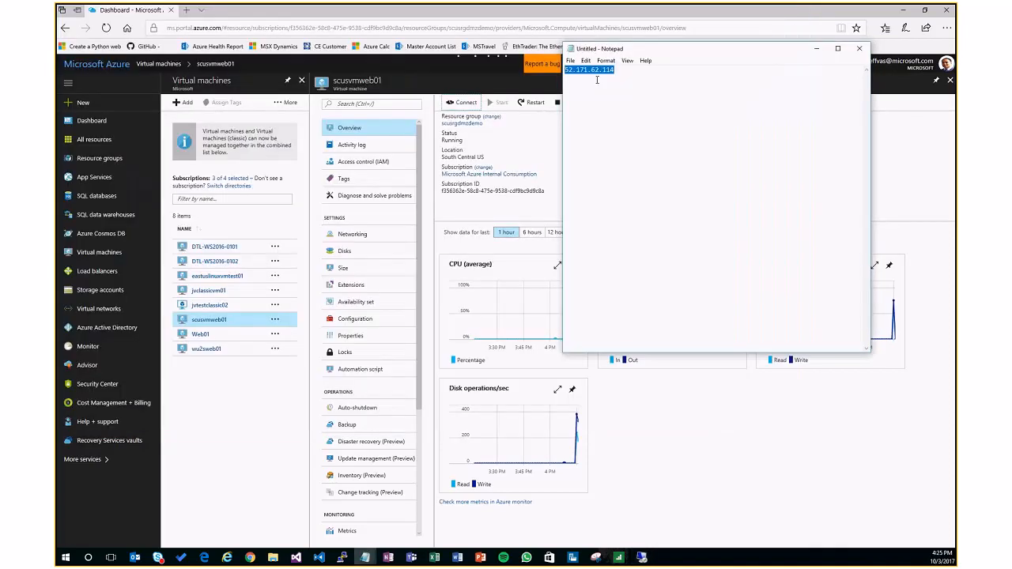
right_click(593, 70)
left_click(609, 100)
Browse to the copied address 52.171.62.114 in a new browser tab to test the web server.
left_click(386, 26)
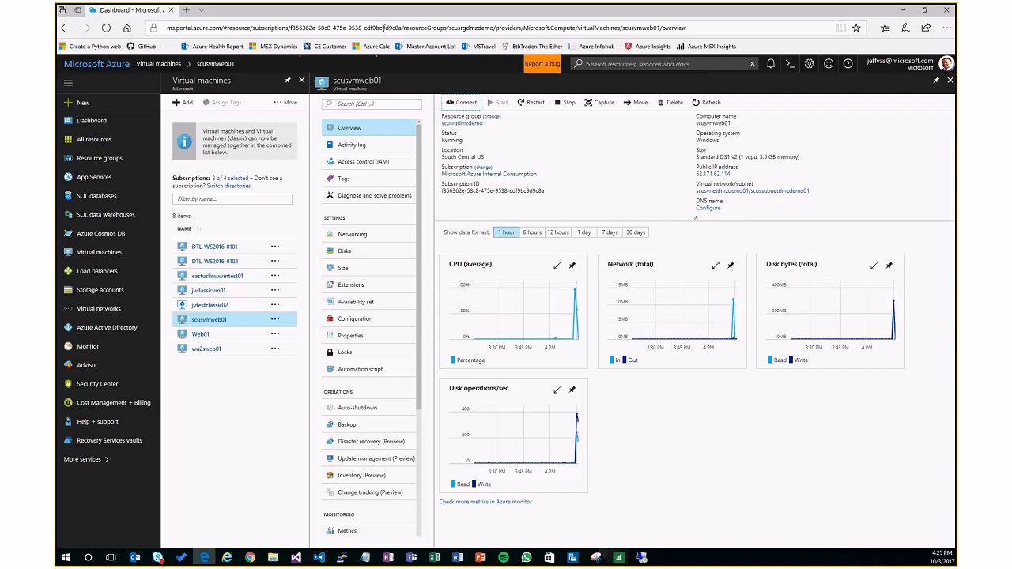
left_click(186, 10)
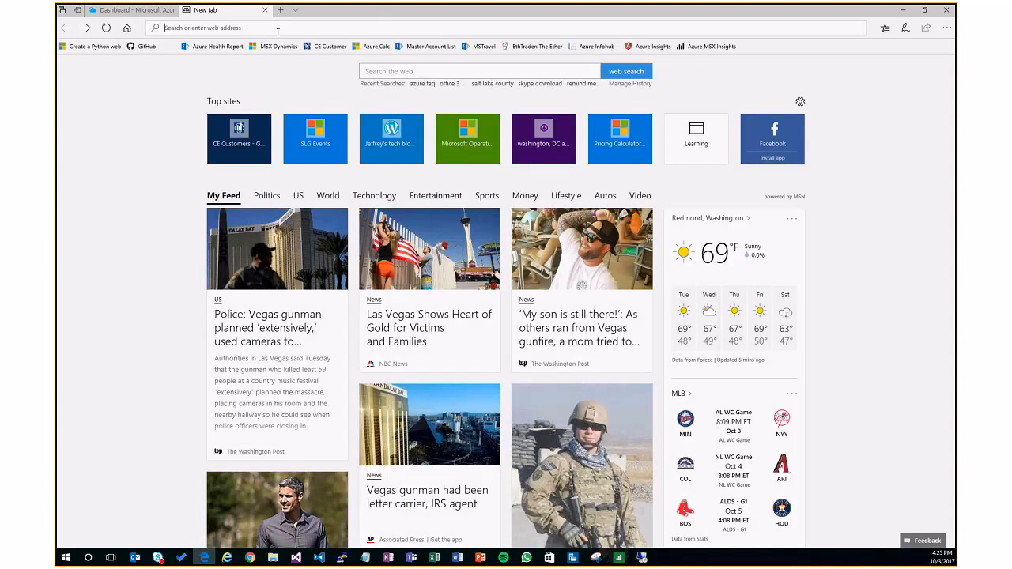
key("ctrl+v")
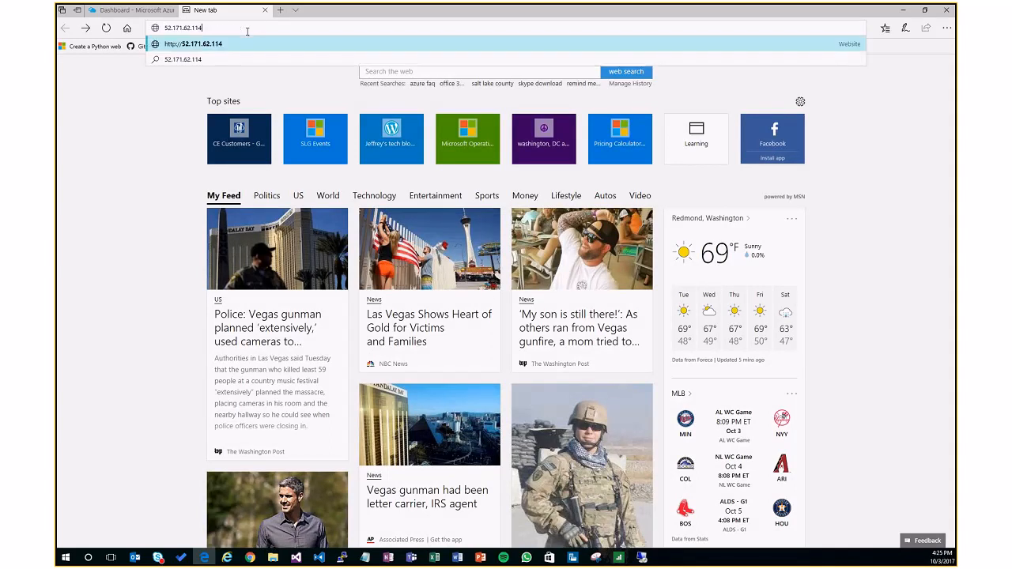
key("Return")
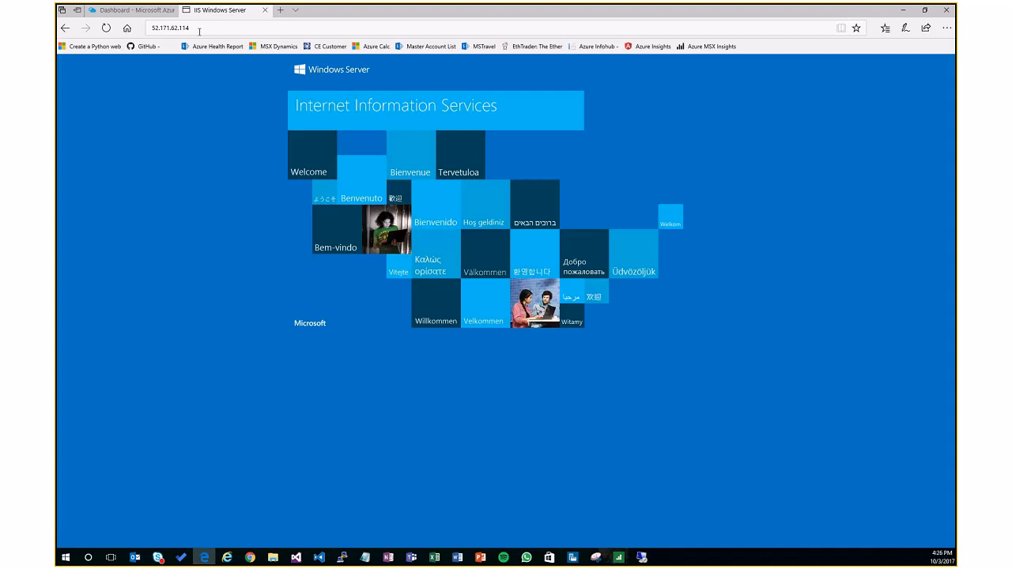
Return to the Azure portal and open network security group scrusnsgdmzdemo01 in resource group scusrgdmzdemo.
left_click(152, 10)
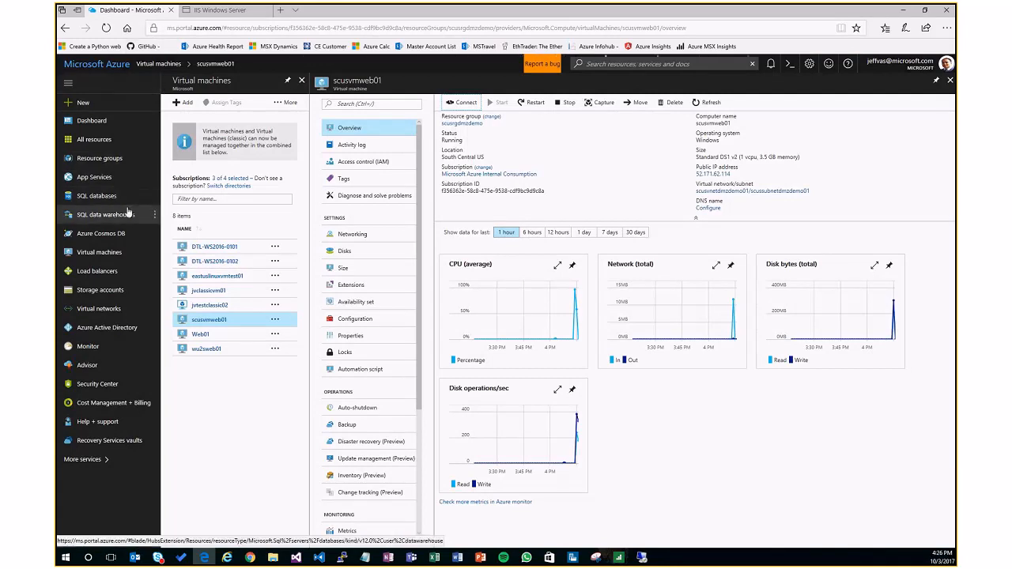
left_click(103, 162)
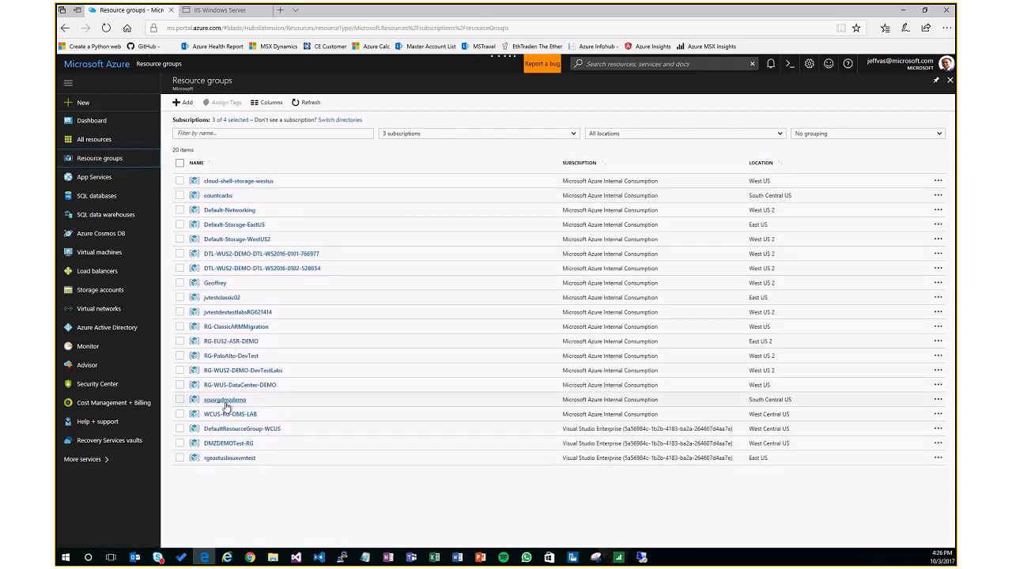
left_click(226, 403)
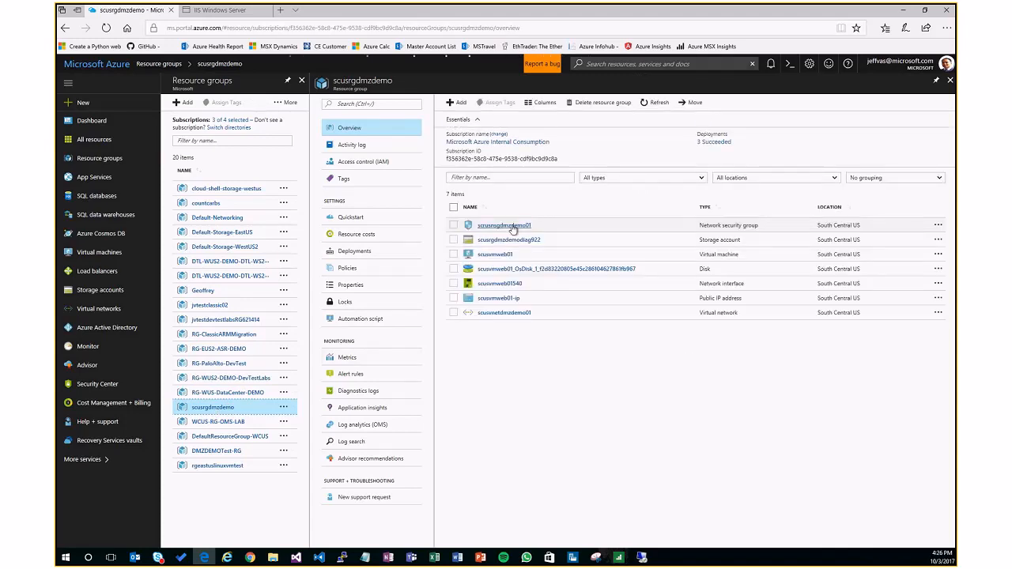
left_click(511, 226)
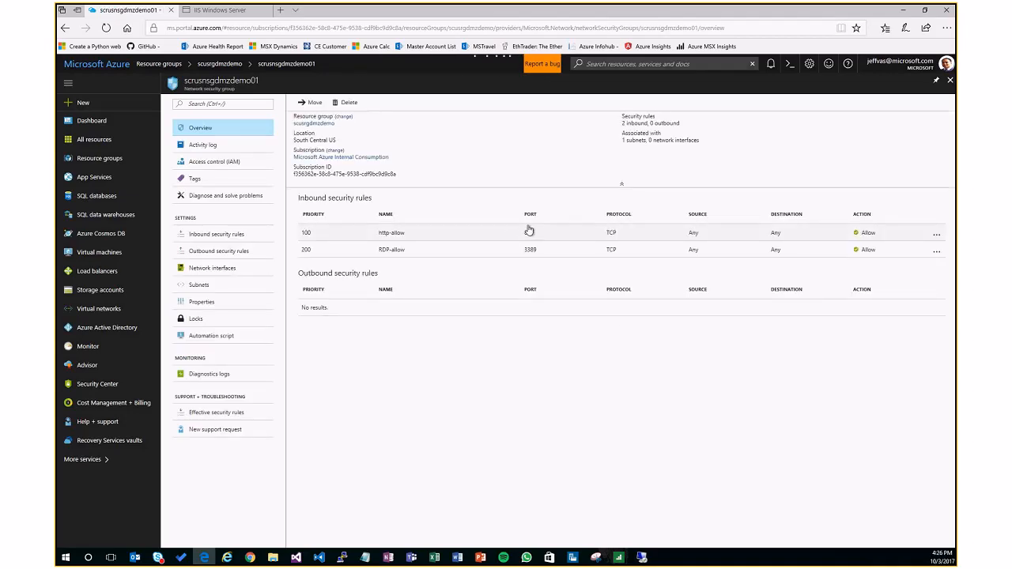
Delete the http-allow rule from the network security group's inbound security rules.
left_click(479, 237)
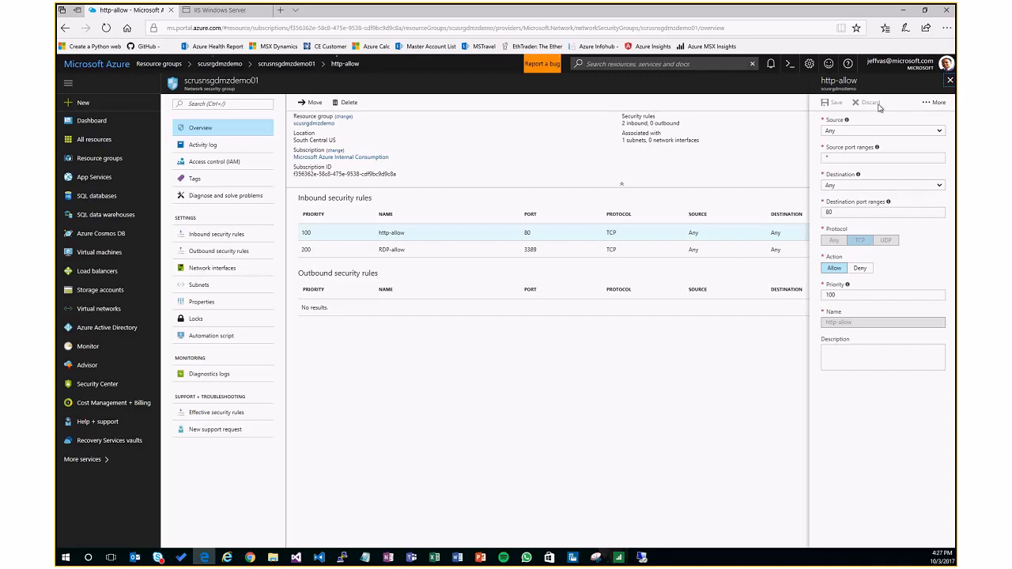
left_click(231, 234)
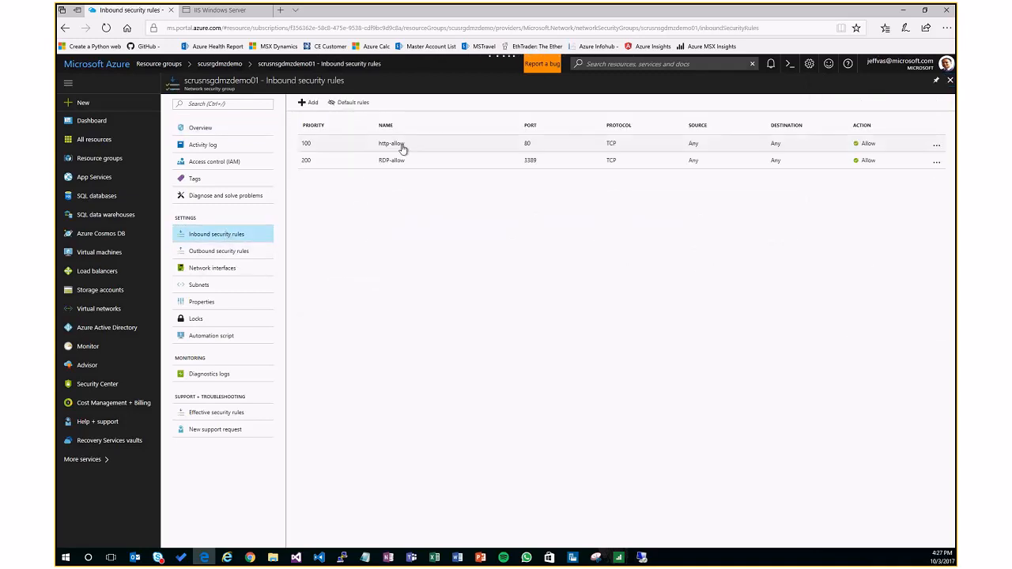
left_click(468, 151)
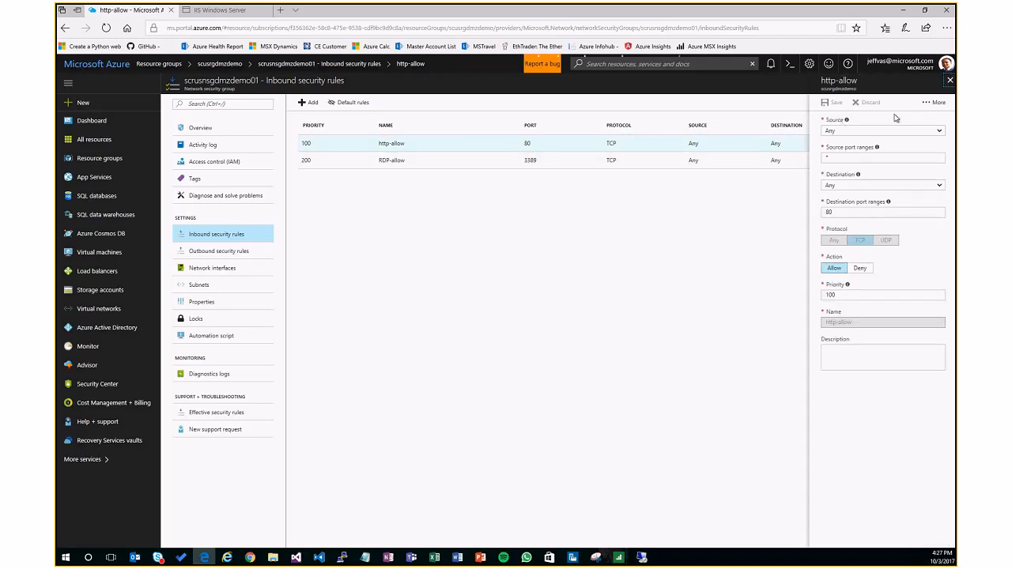
left_click(930, 106)
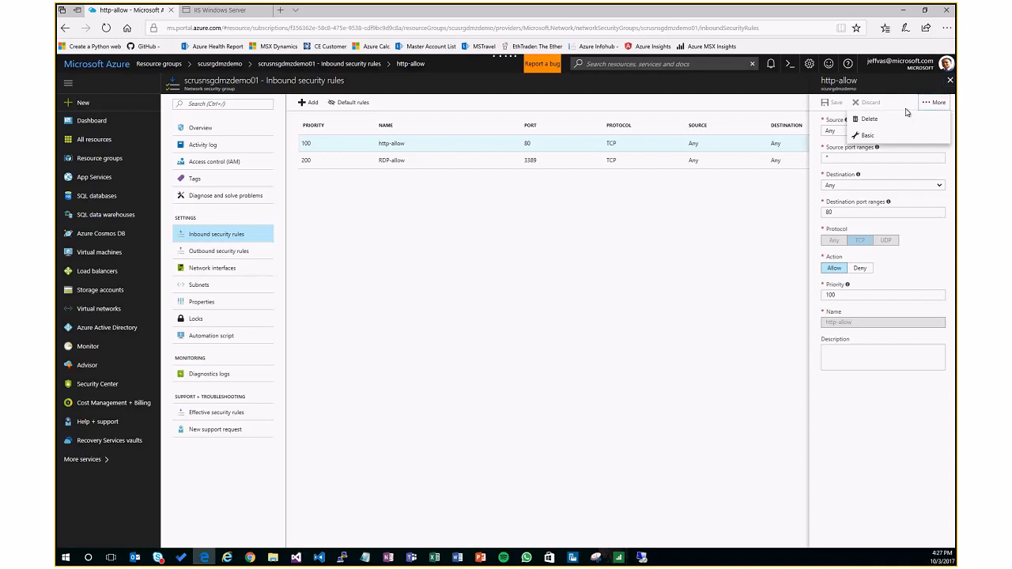
left_click(870, 115)
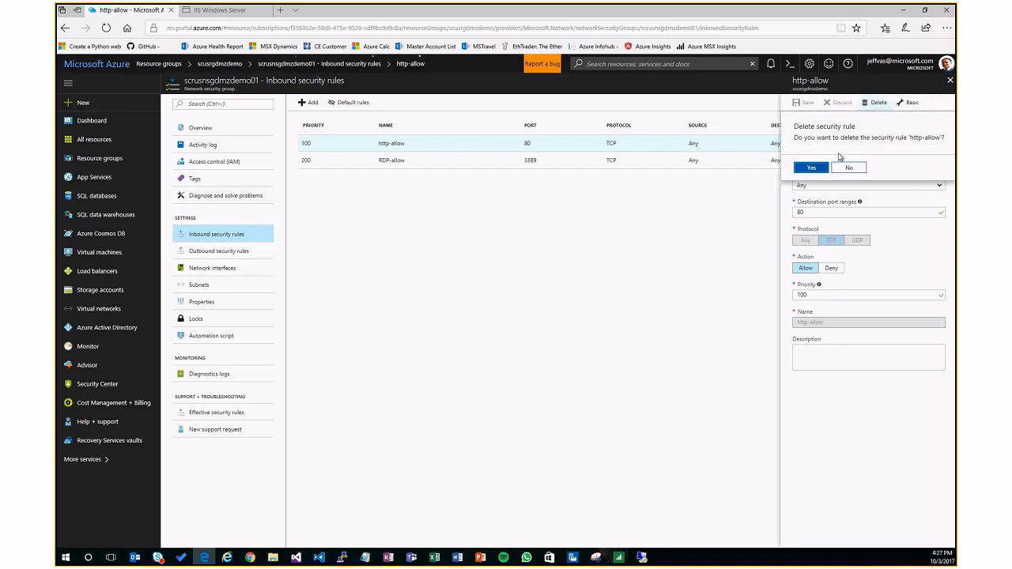
left_click(811, 168)
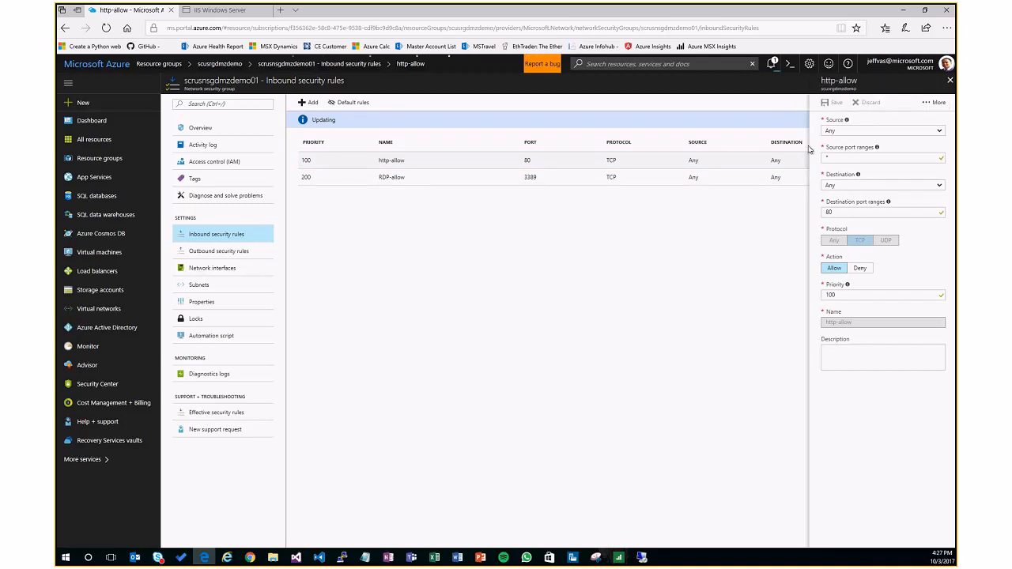
Close the http-allow rule's details, open the portal notifications, and dismiss the deleted security rule notification.
left_click(951, 82)
left_click(772, 64)
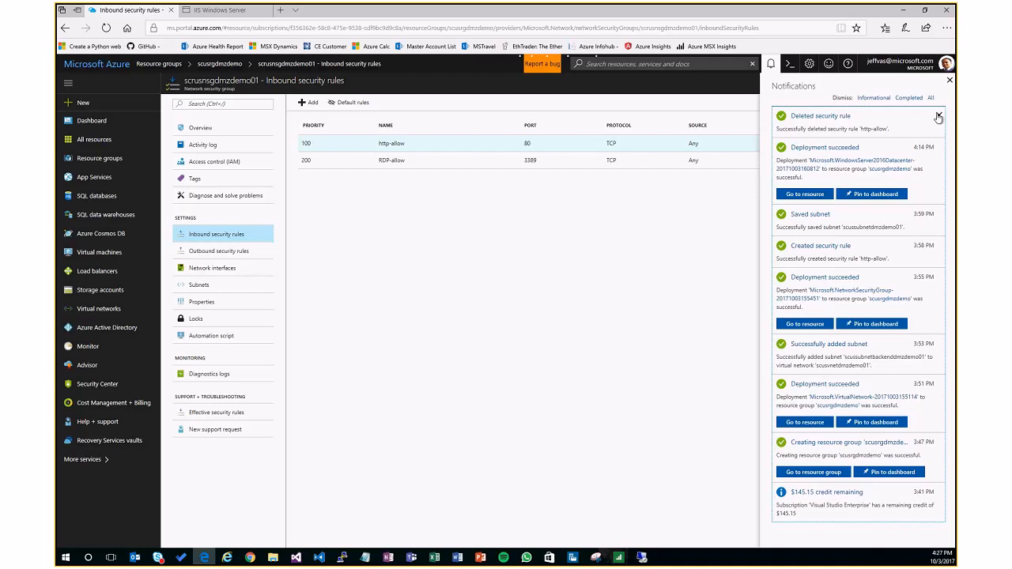
left_click(939, 116)
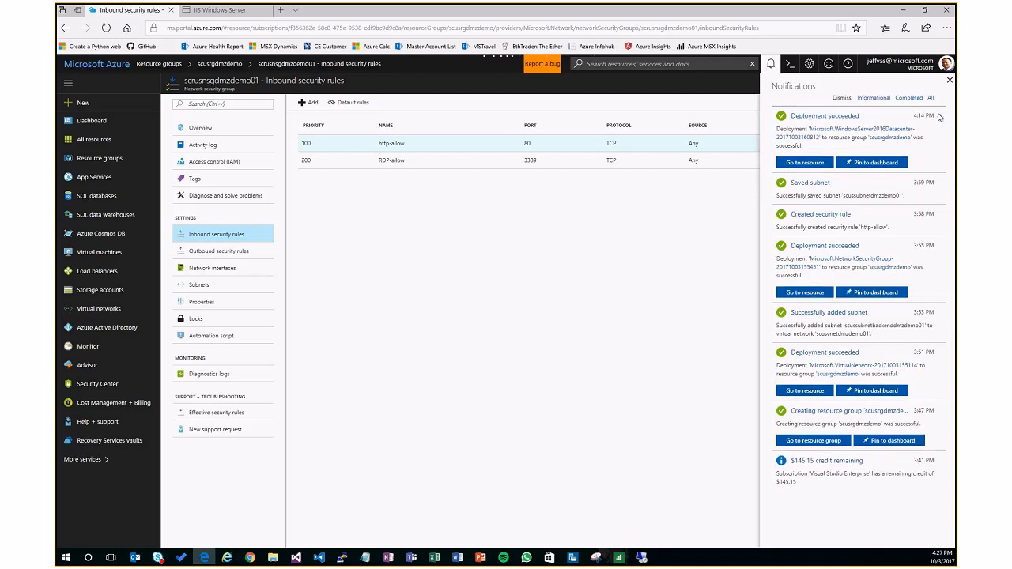
Close the portal notifications and browse to the copied address 52.171.62.114 in a new Google Chrome incognito window.
left_click(949, 80)
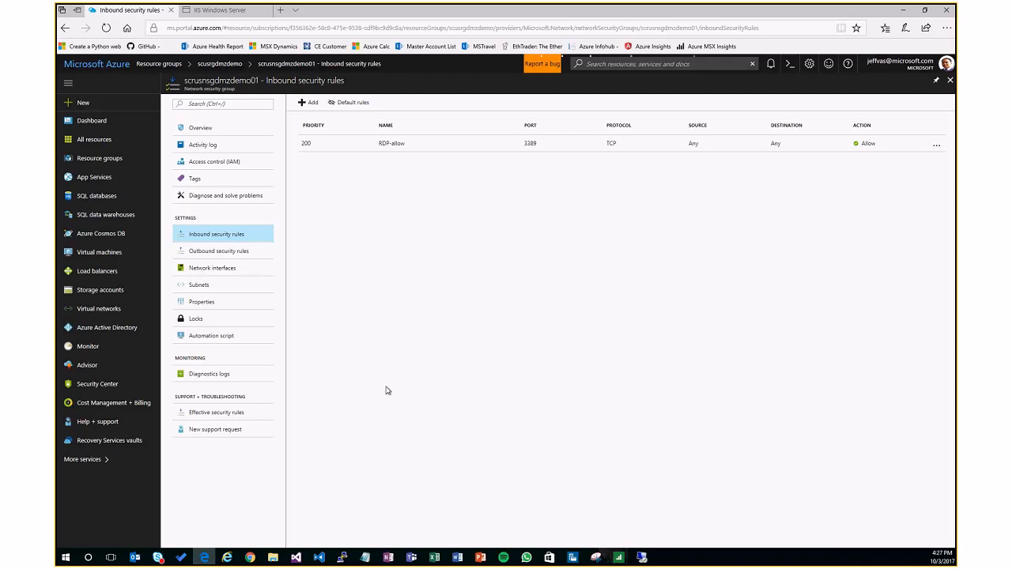
right_click(250, 558)
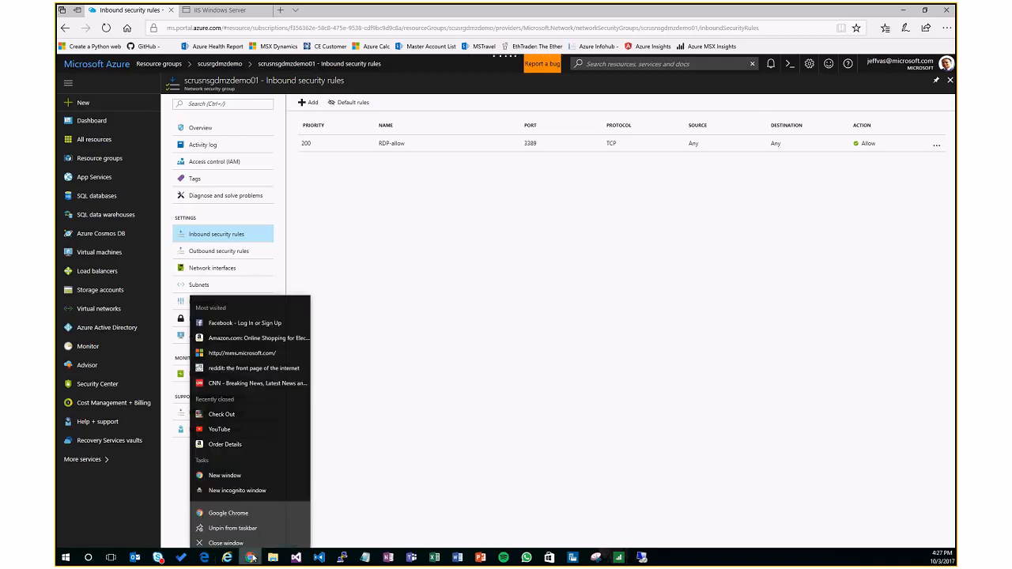
left_click(259, 485)
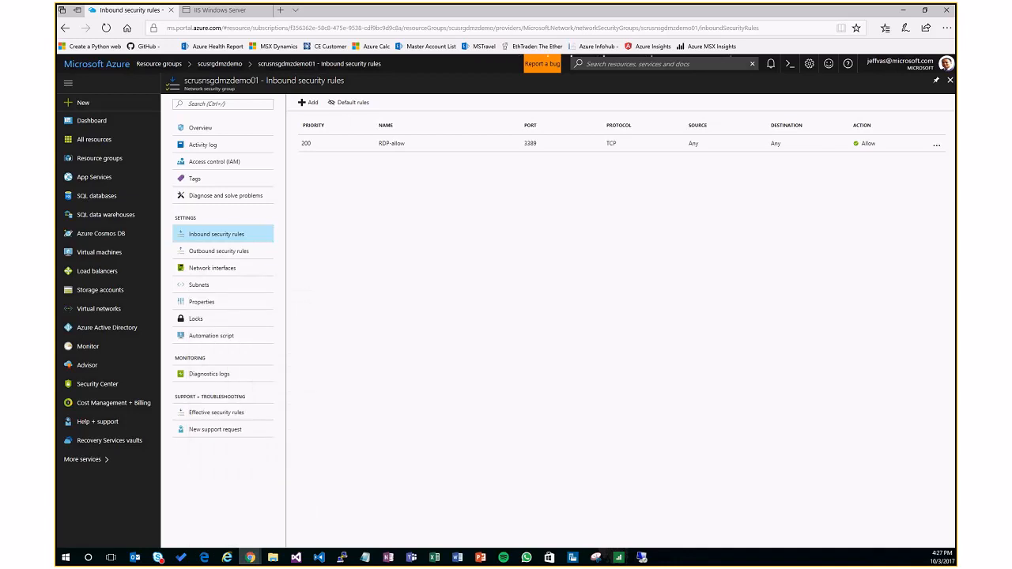
left_click_drag(367, 113, 546, 63)
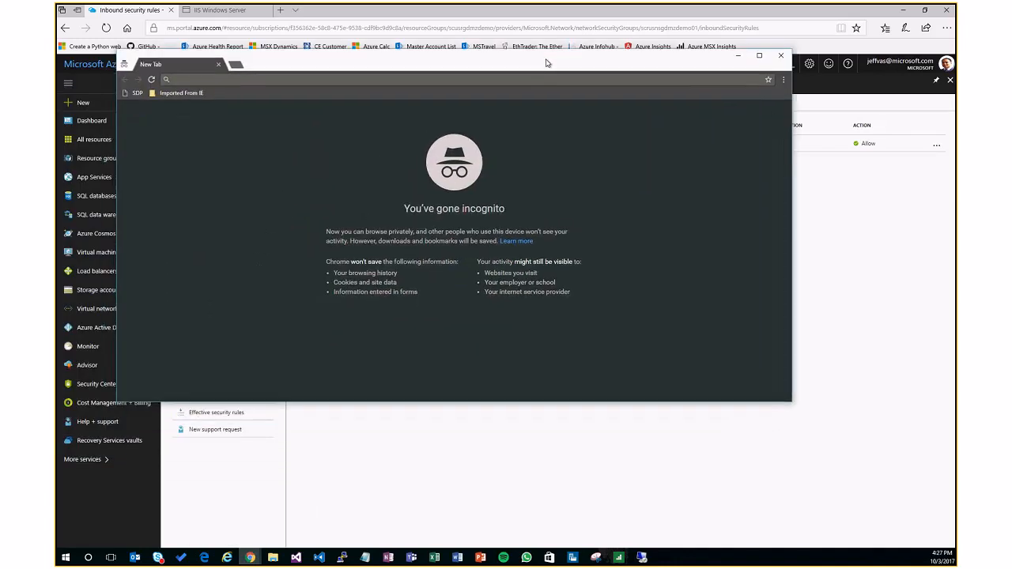
right_click(207, 80)
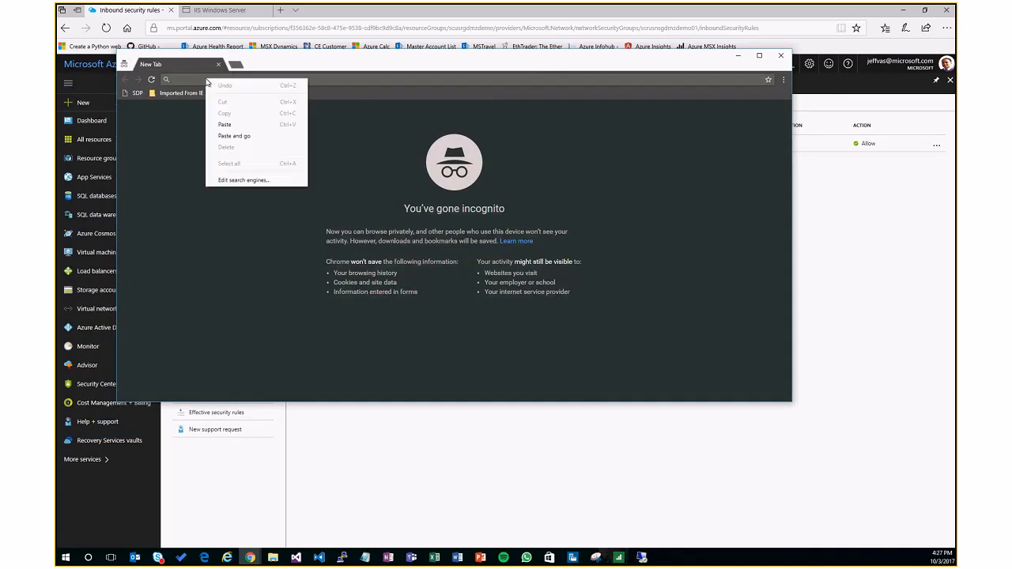
left_click(225, 124)
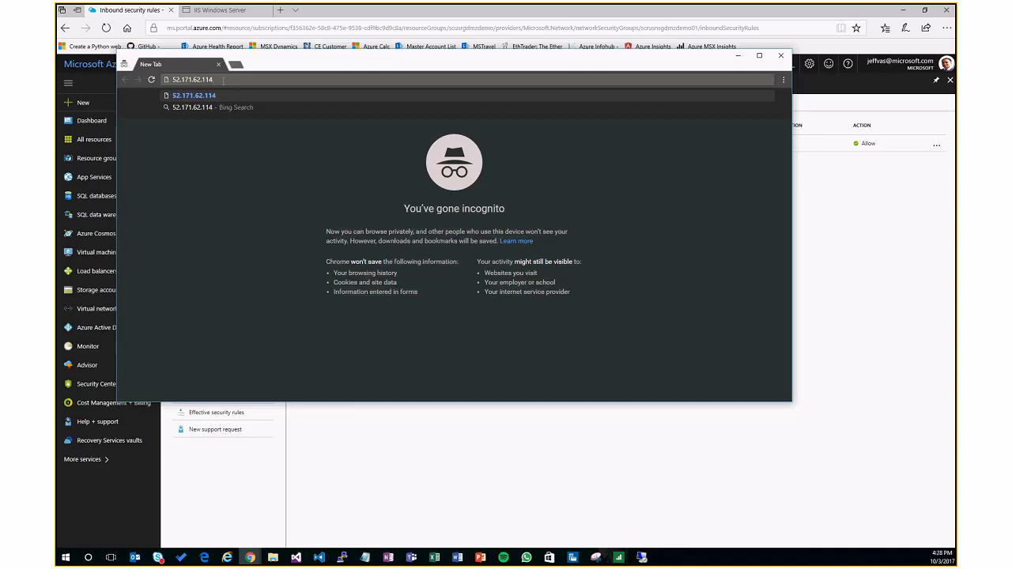
key("Return")
Copy the web server's address from the incognito window and close that window.
left_click(224, 80)
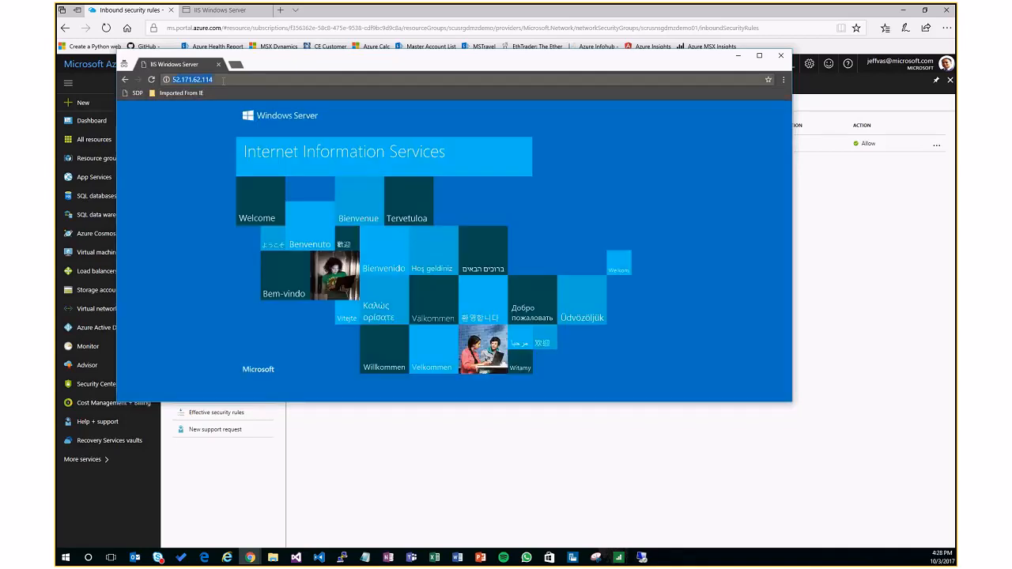
right_click(190, 83)
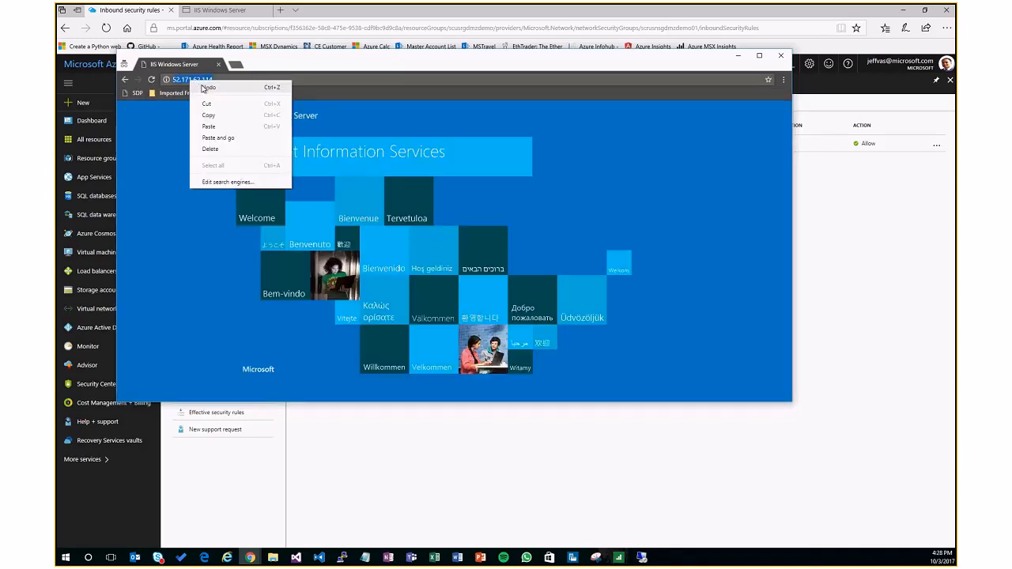
left_click(223, 115)
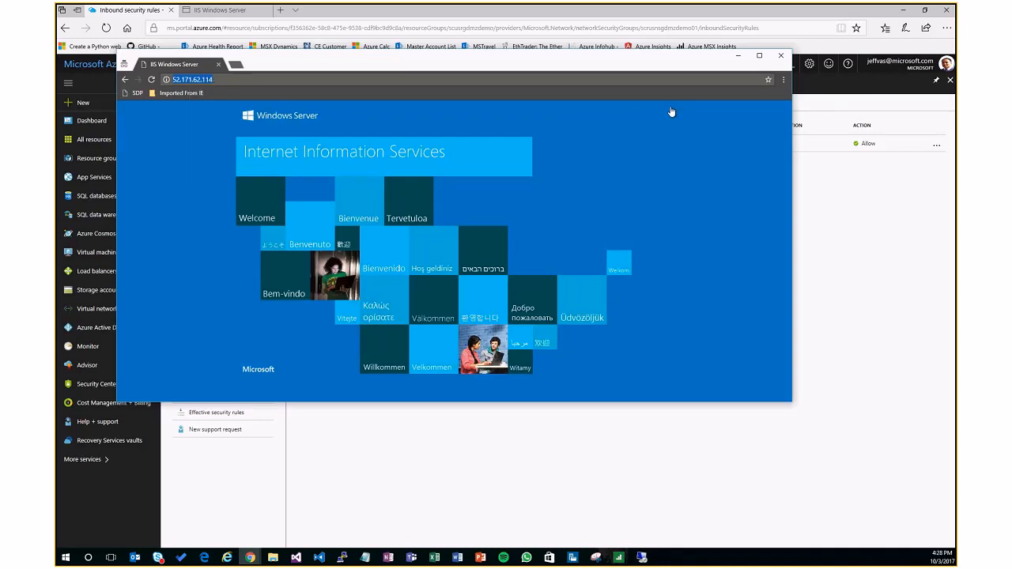
left_click(781, 56)
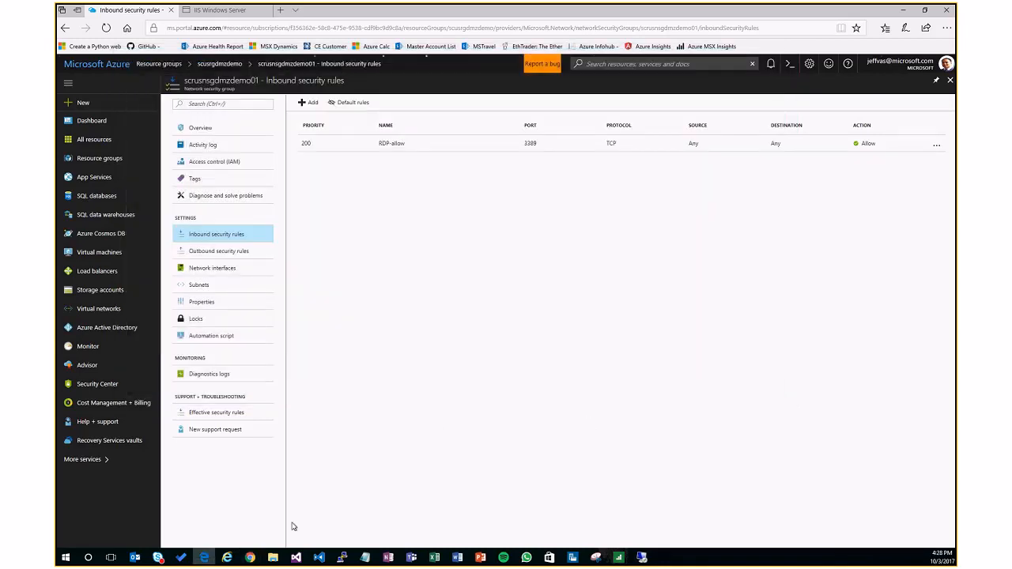
right_click(227, 561)
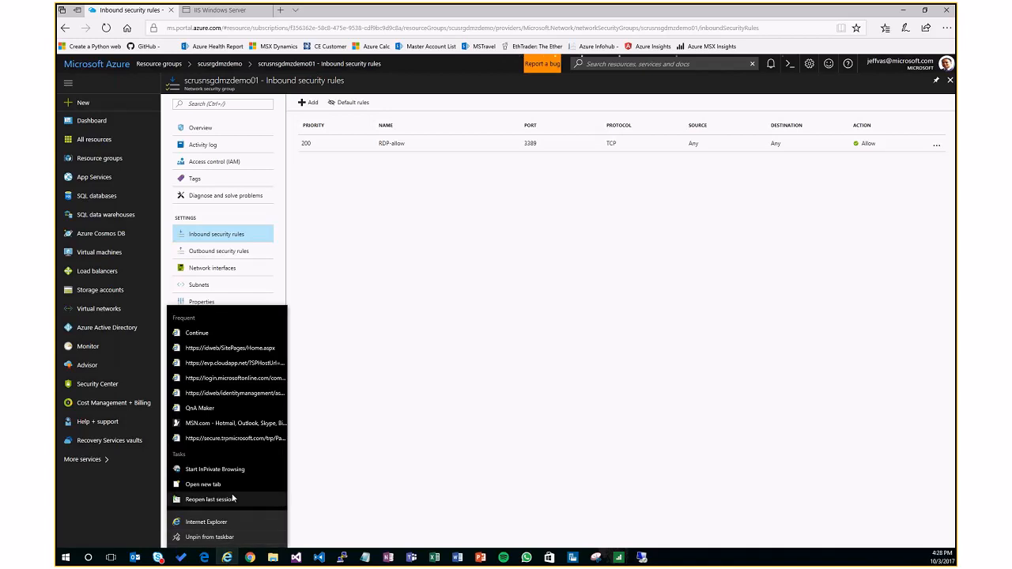
left_click(238, 469)
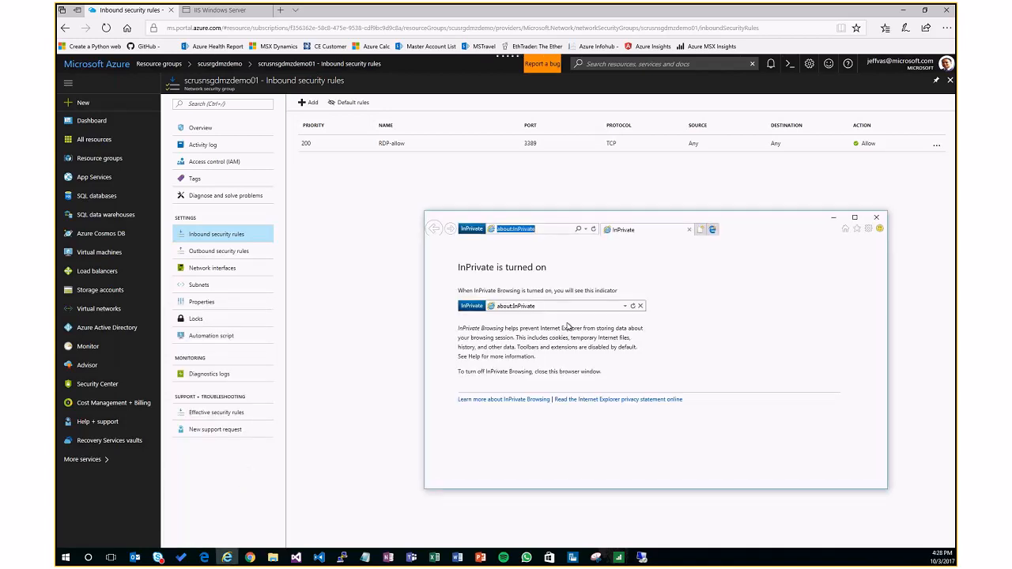
double_click(565, 221)
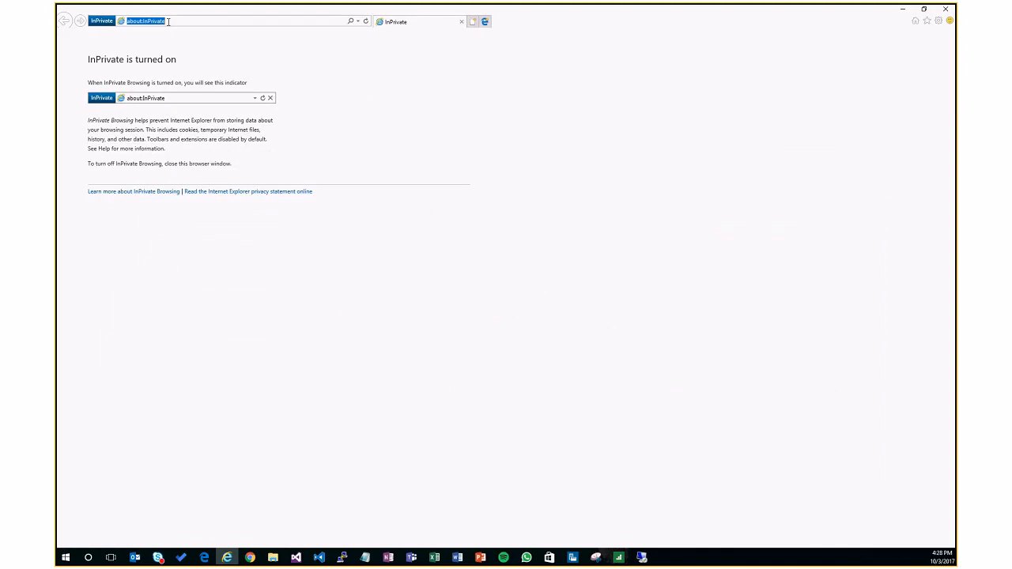
key("BackSpace")
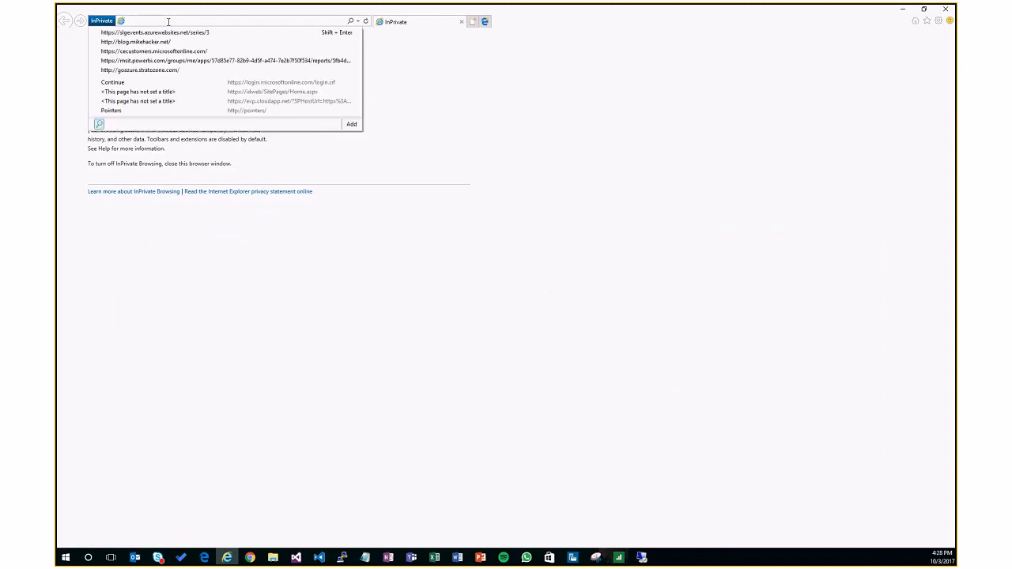
key("ctrl+v")
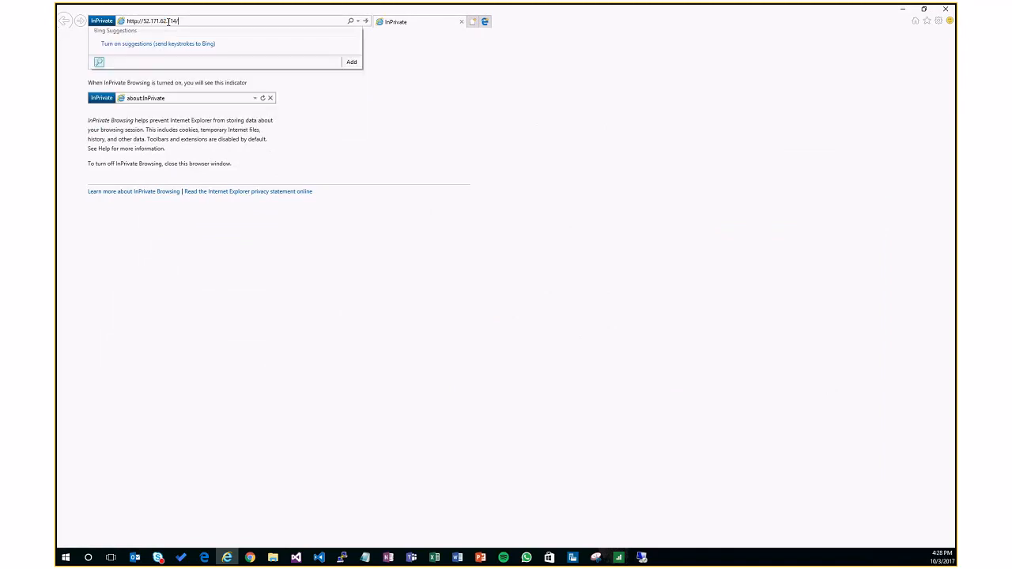
key("Return")
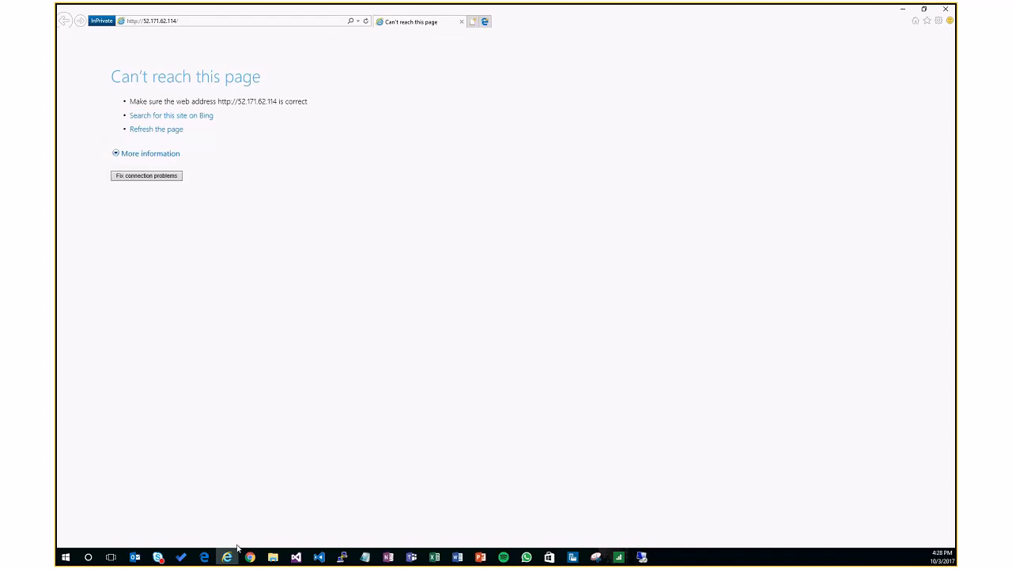
Retest the copied web server address in another Google Chrome incognito window, and close the window.
right_click(250, 559)
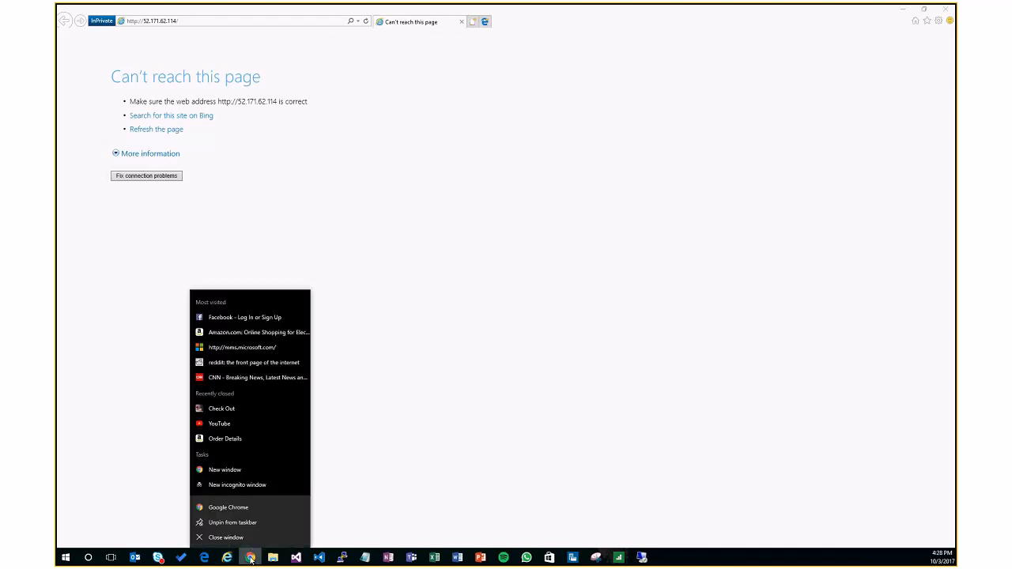
left_click(261, 485)
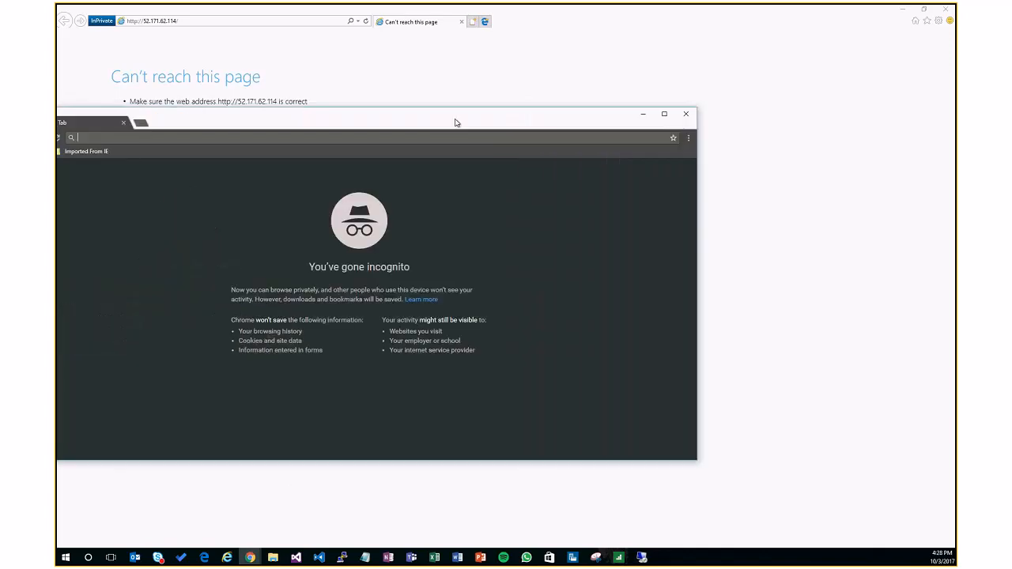
right_click(251, 124)
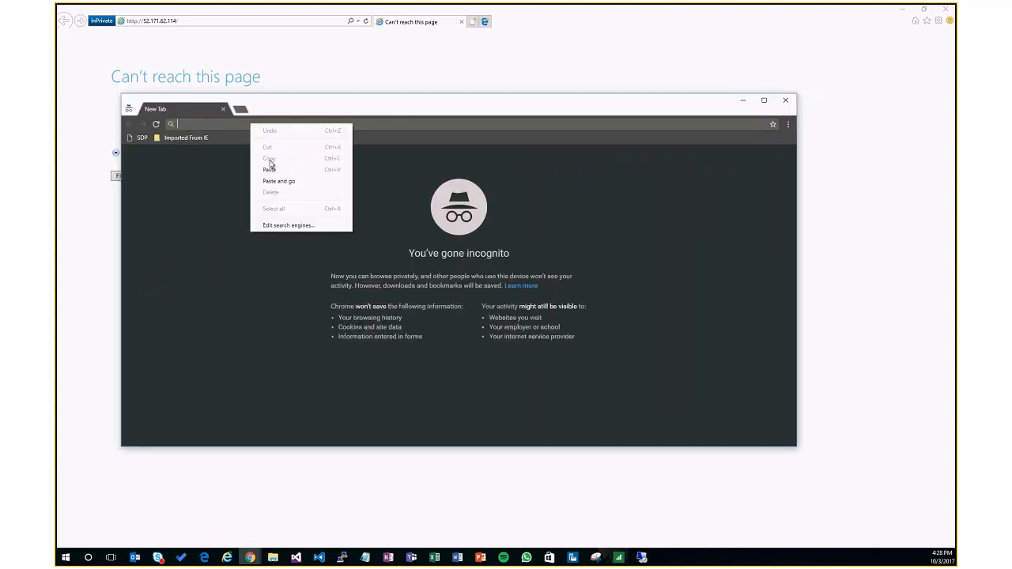
left_click(275, 171)
key("Return")
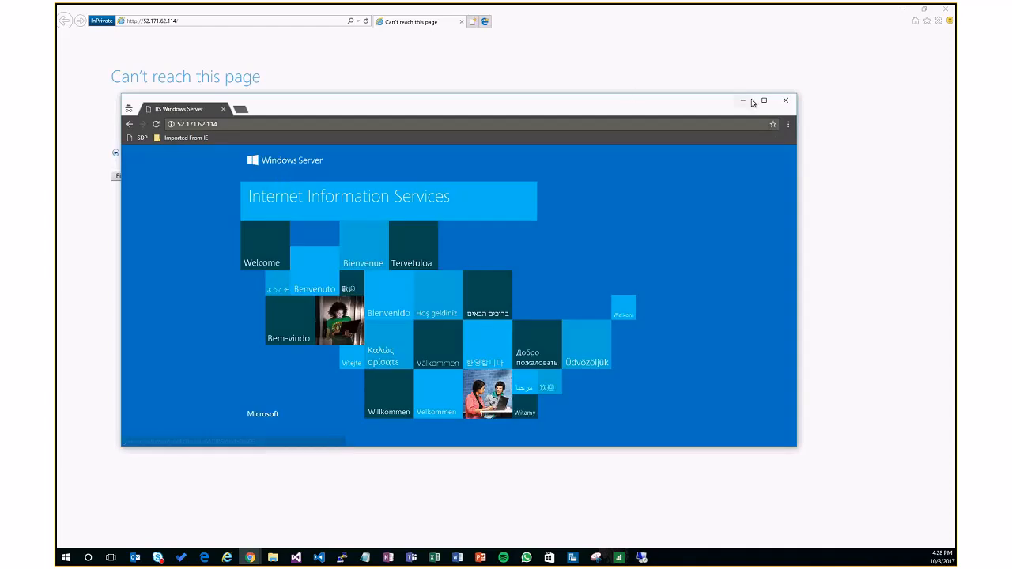
left_click(785, 101)
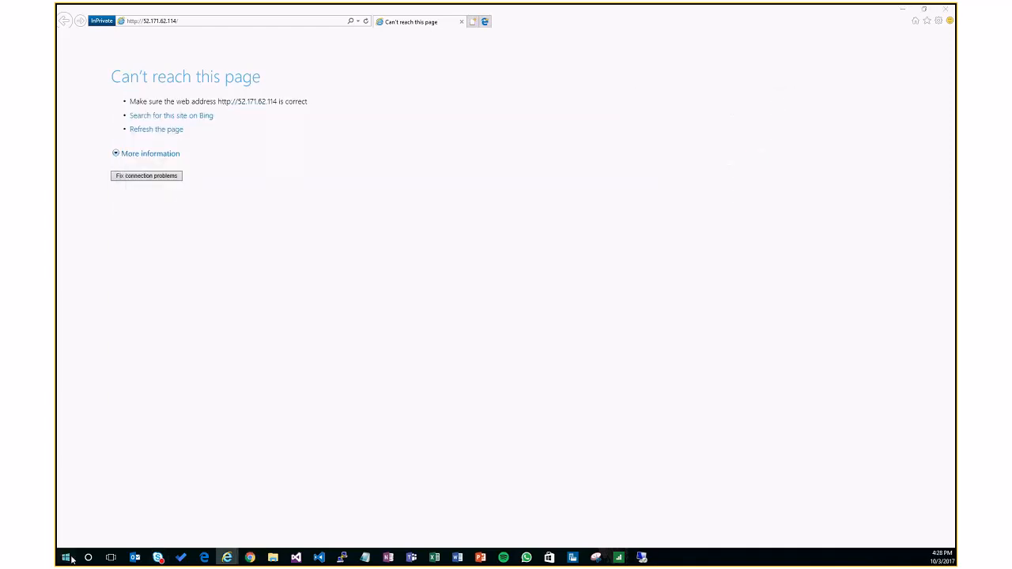
left_click(65, 558)
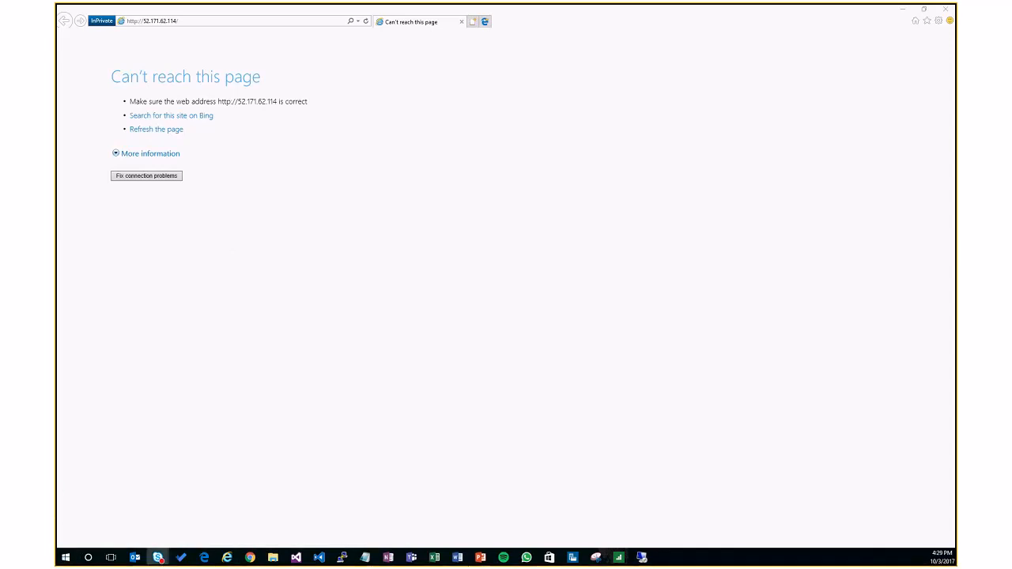
left_click(254, 275)
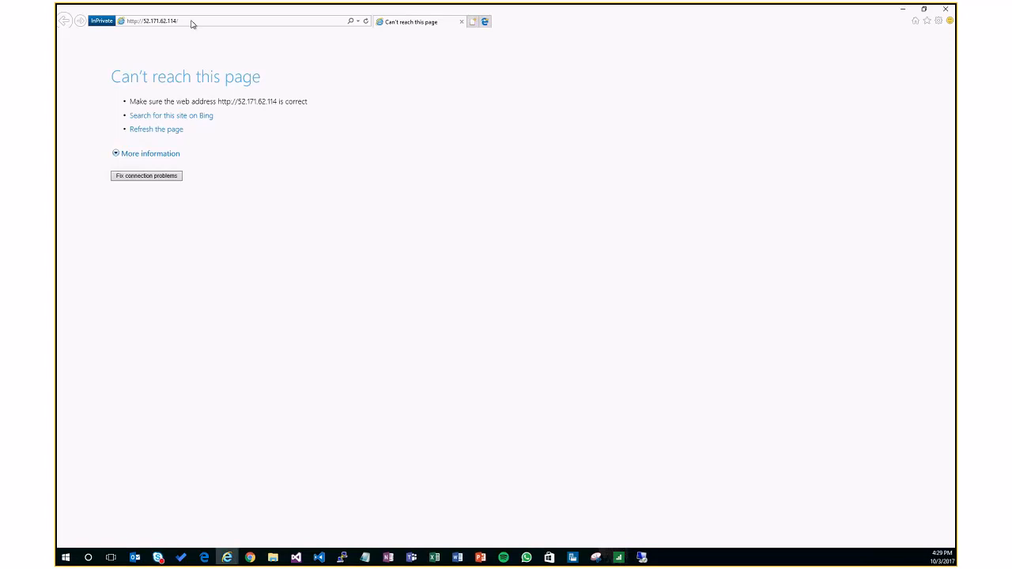
right_click(204, 557)
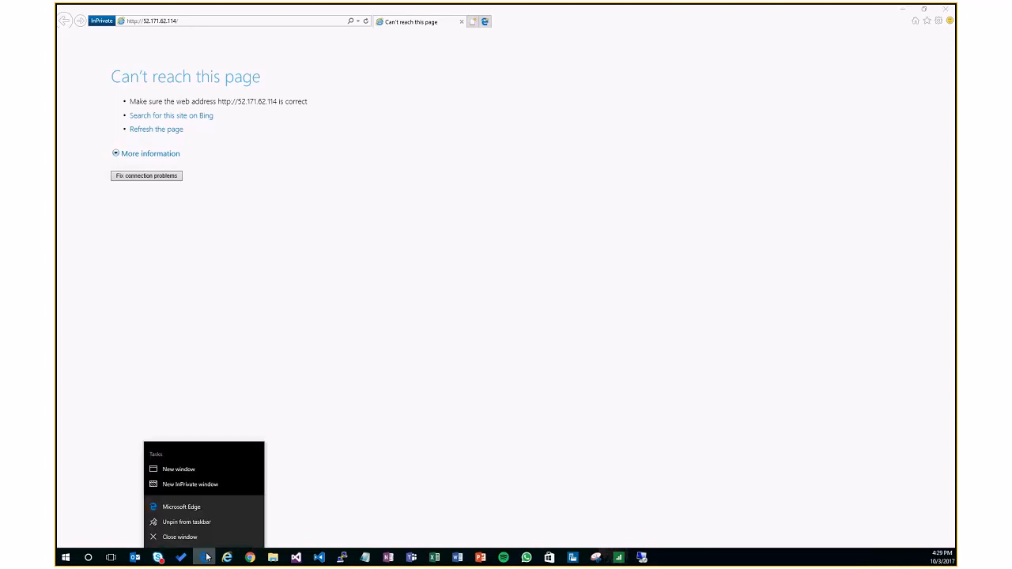
left_click(219, 486)
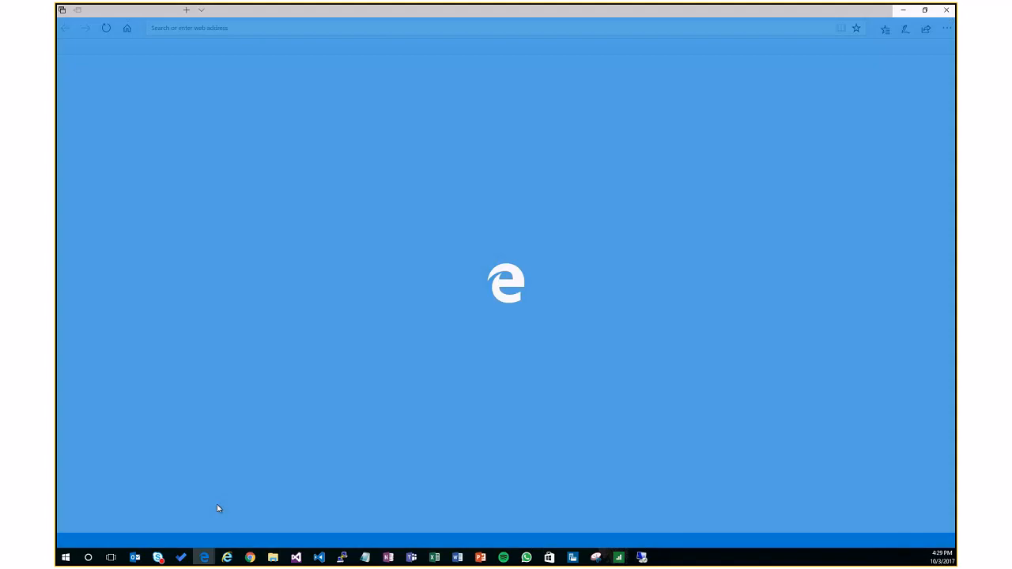
right_click(333, 107)
left_click(332, 120)
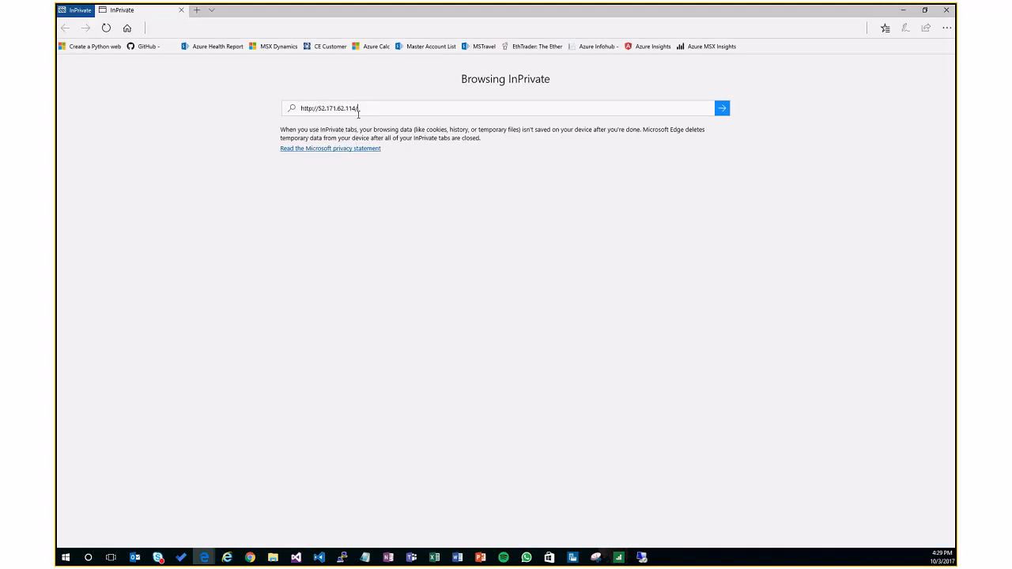
key("Return")
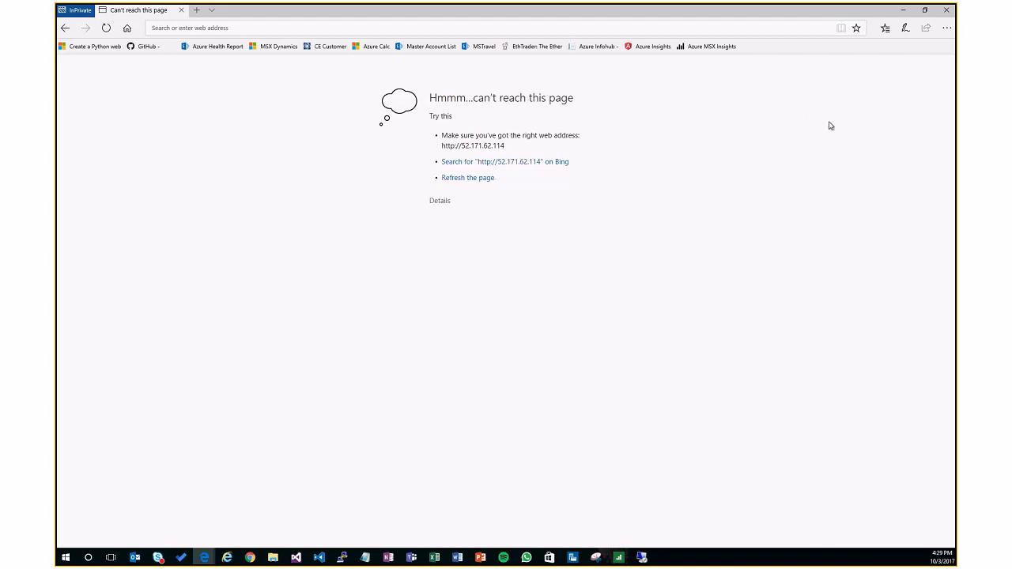
left_click(903, 9)
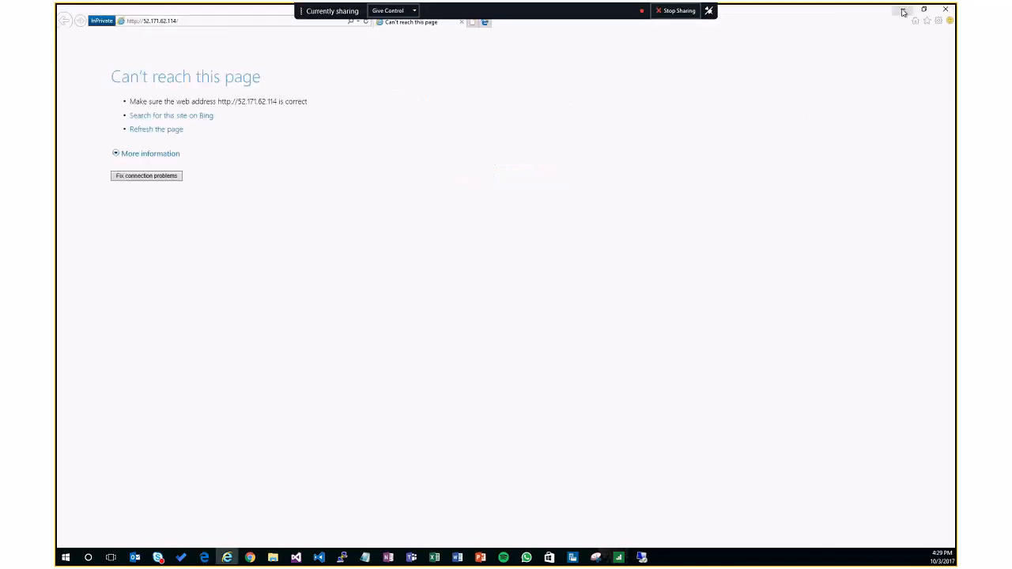
left_click(903, 11)
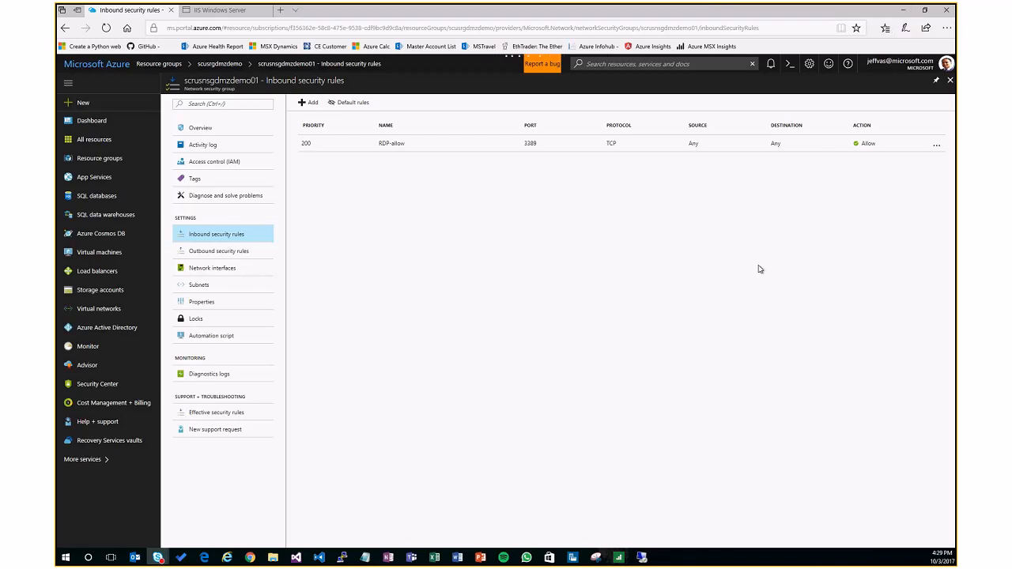
Add an inbound security rule named HTTP-allow for the HTTP service, and open the portal notifications.
left_click(313, 104)
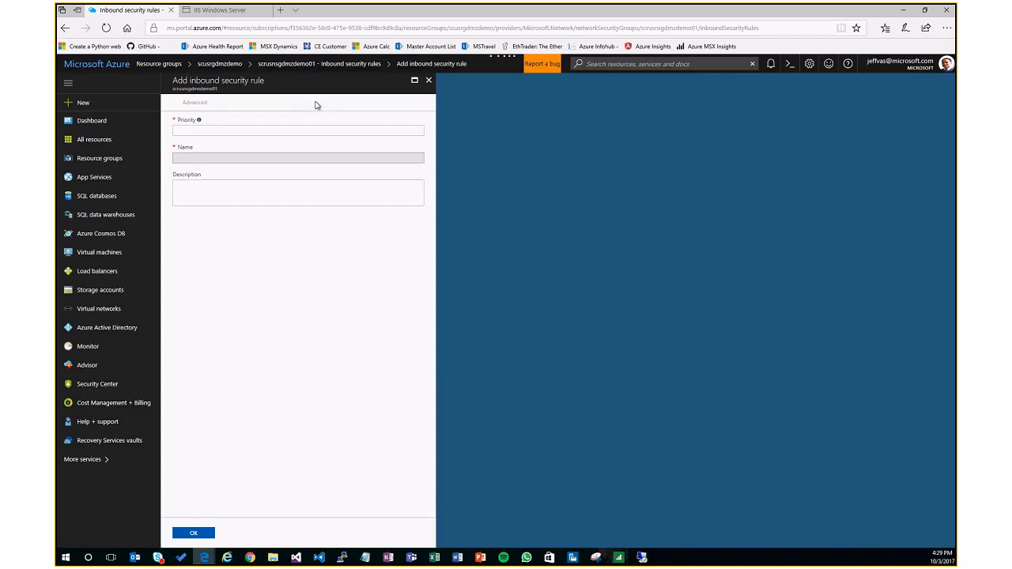
left_click(189, 103)
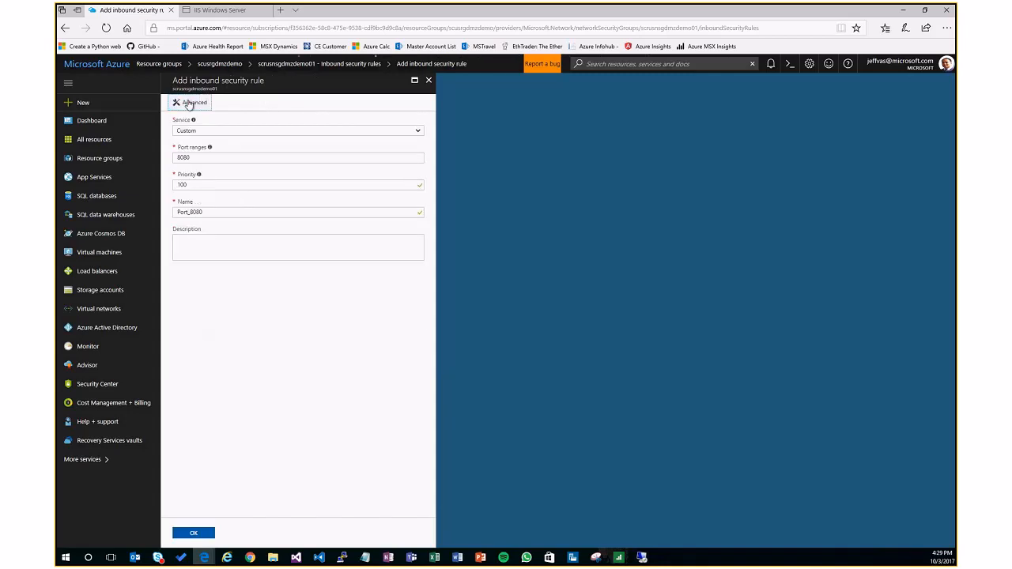
left_click(197, 131)
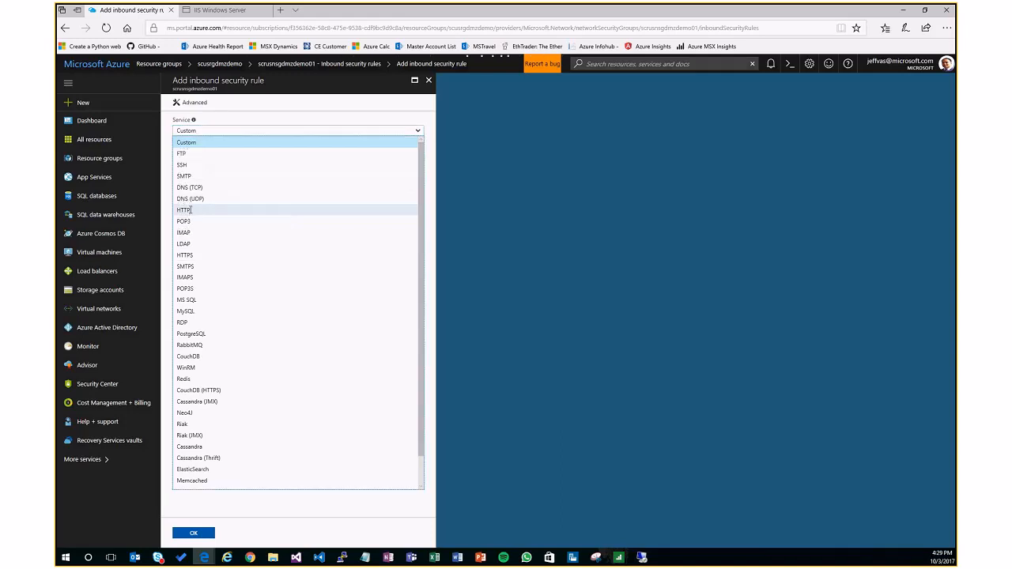
left_click(190, 210)
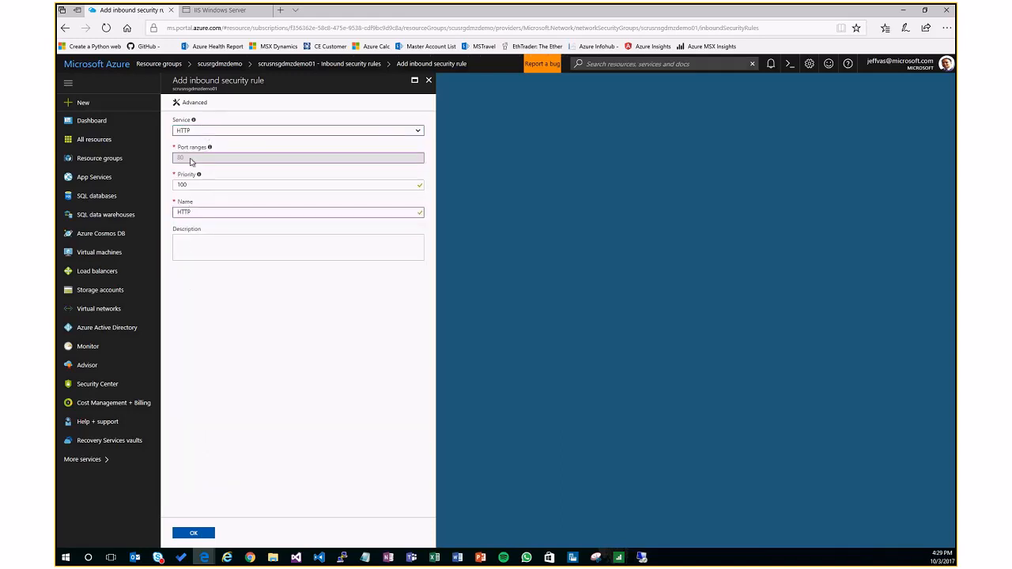
left_click(209, 212)
type("-allow")
left_click(197, 533)
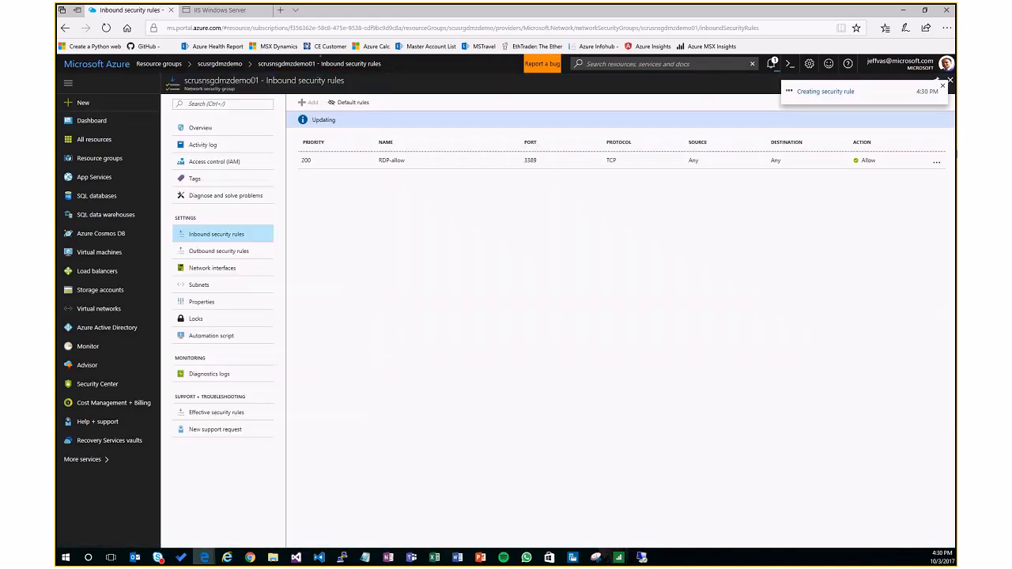
left_click(773, 66)
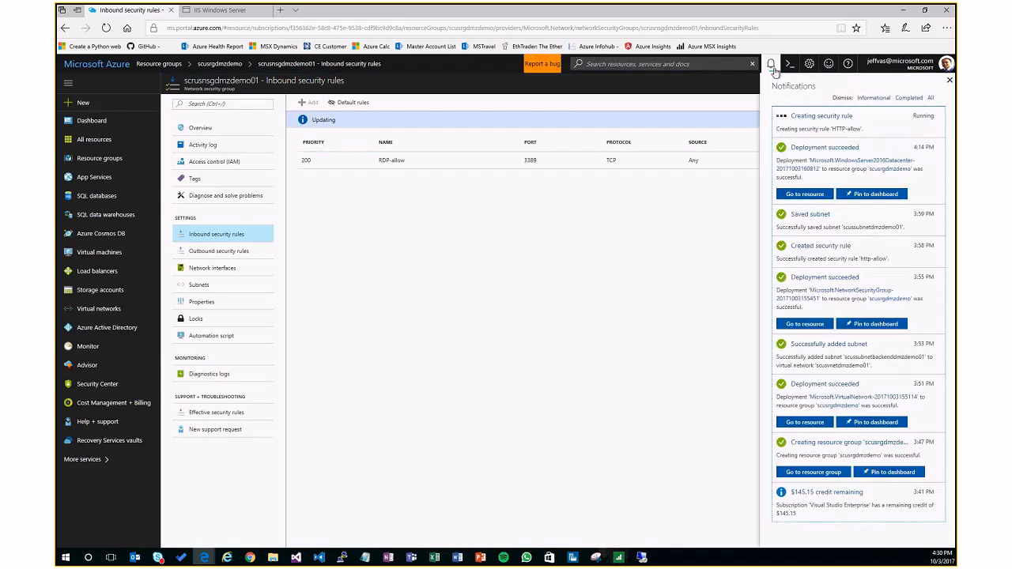
Open the network security group overview from the HTTP-allow rule creation notification, and close the notifications.
left_click(828, 120)
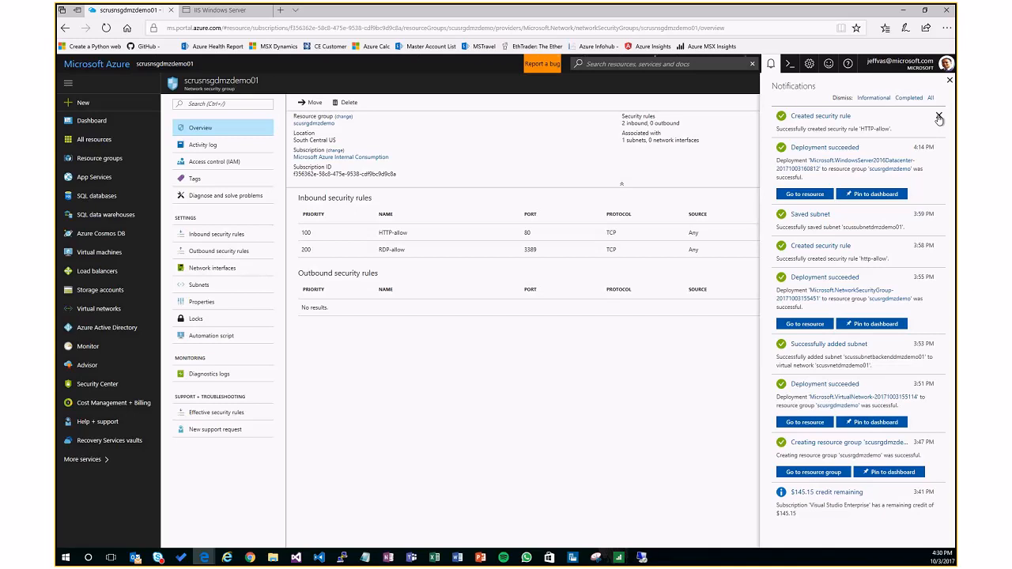
left_click(950, 81)
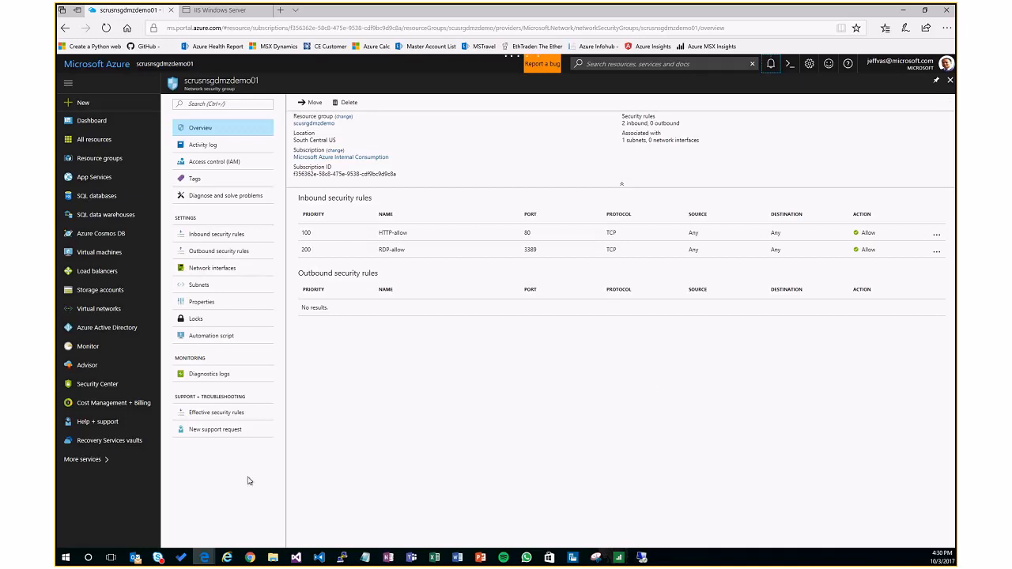
Switch to the Microsoft Edge InPrivate test window, copy 52.171.62.114 from the error page, and browse to that address.
mouse_move(214, 561)
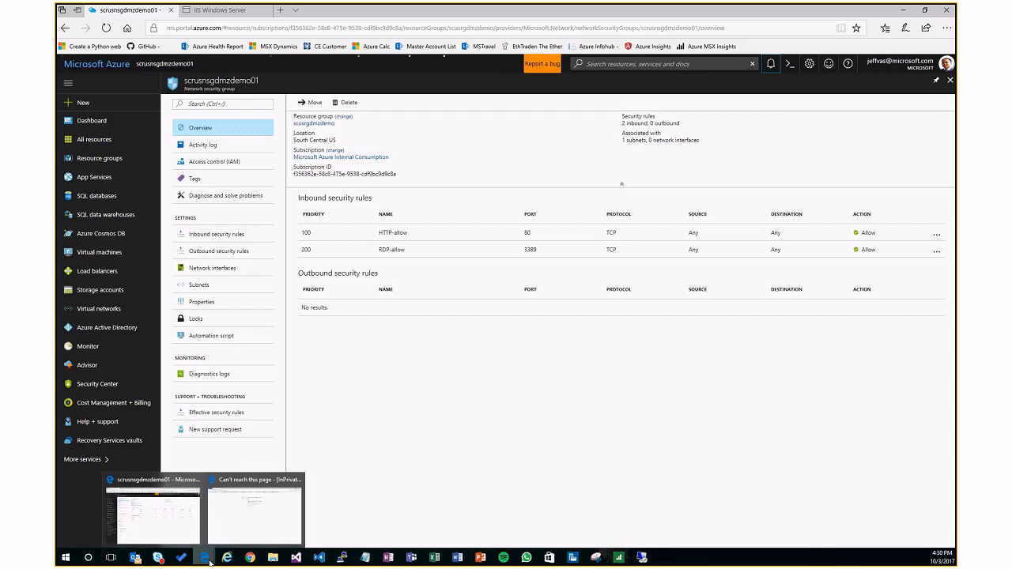
left_click(261, 532)
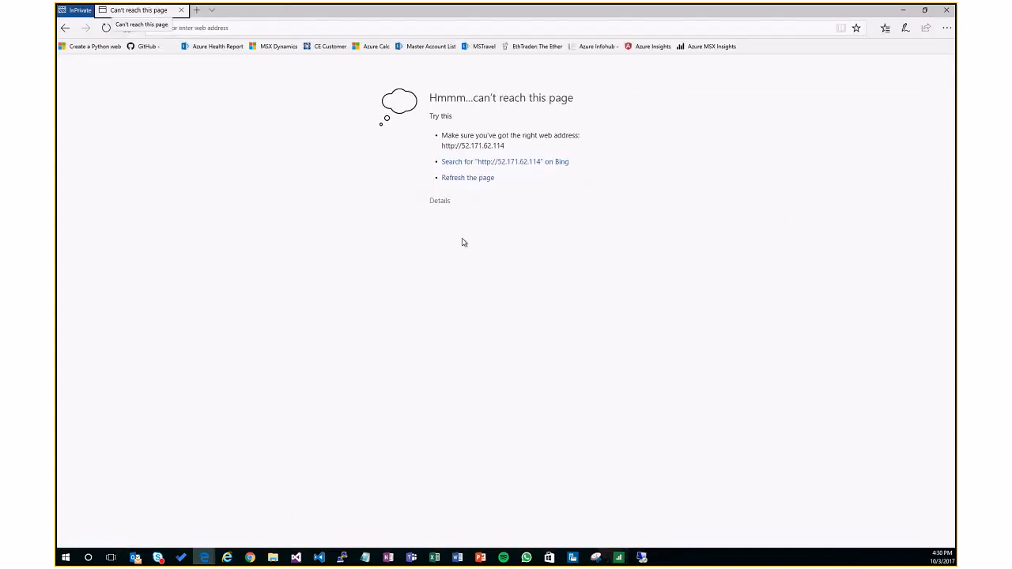
left_click_drag(505, 146, 461, 146)
key("ctrl+c")
right_click(480, 149)
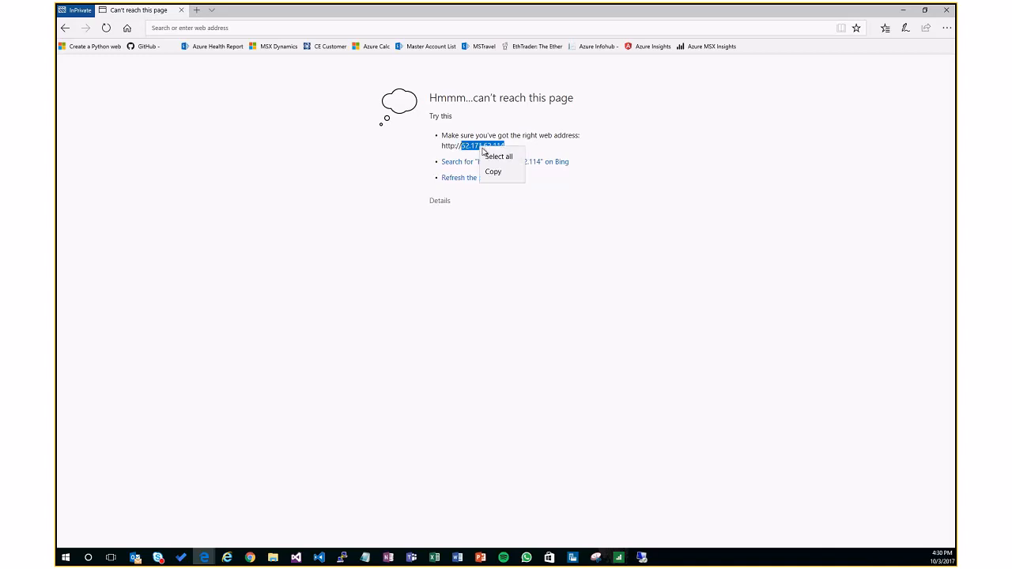
left_click(497, 171)
left_click(211, 32)
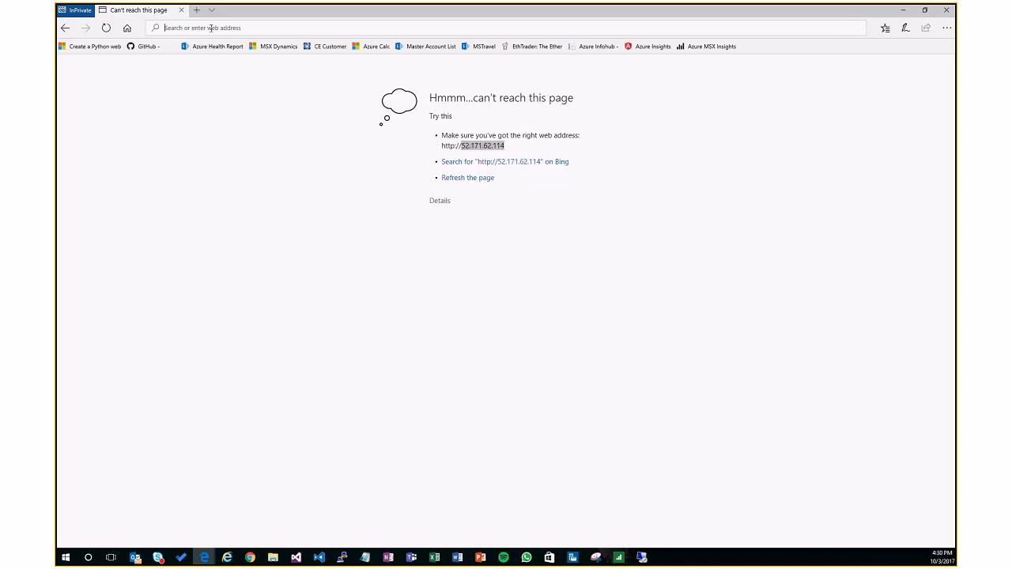
right_click(210, 31)
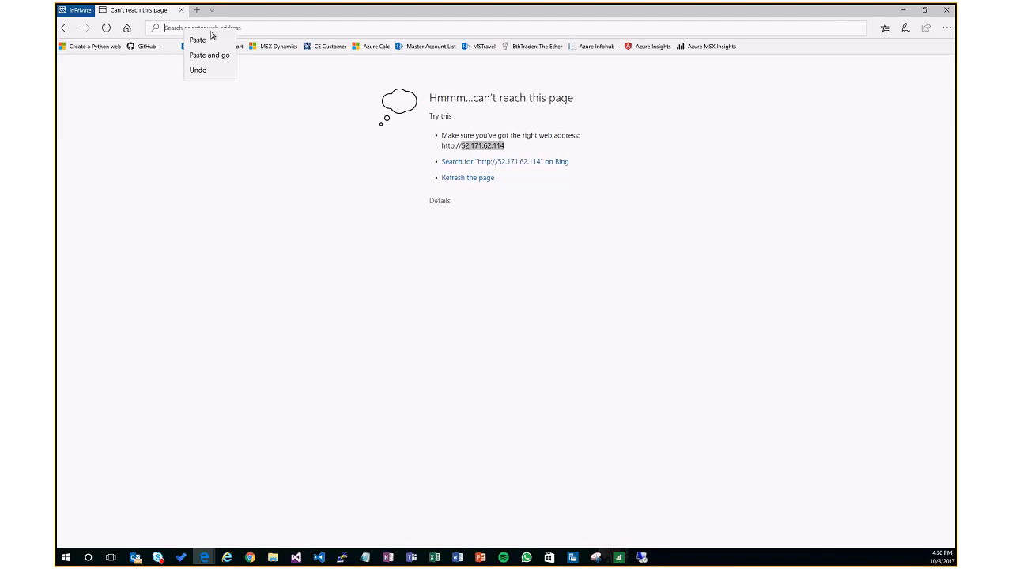
left_click(212, 55)
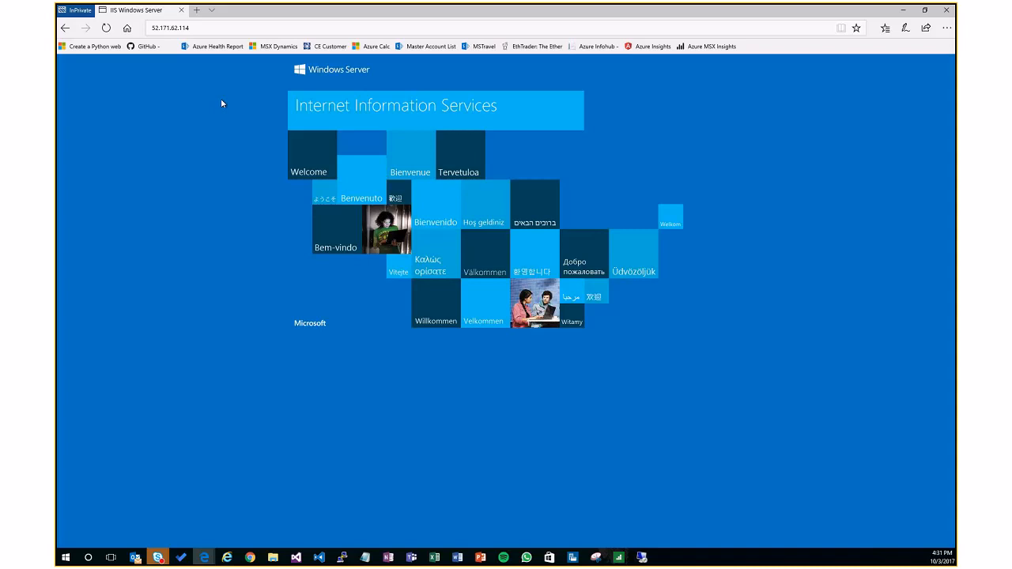
mouse_move(659, 6)
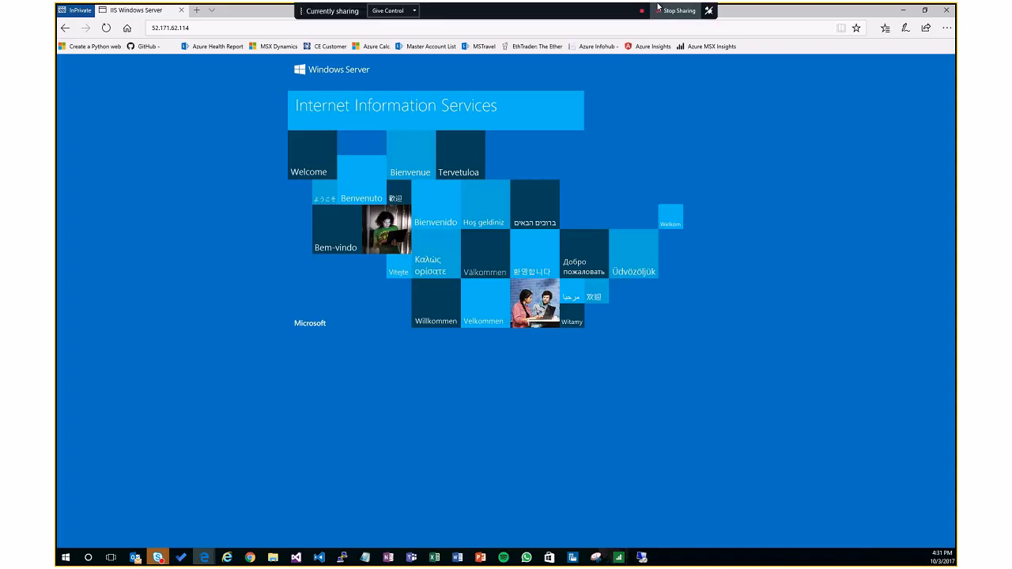